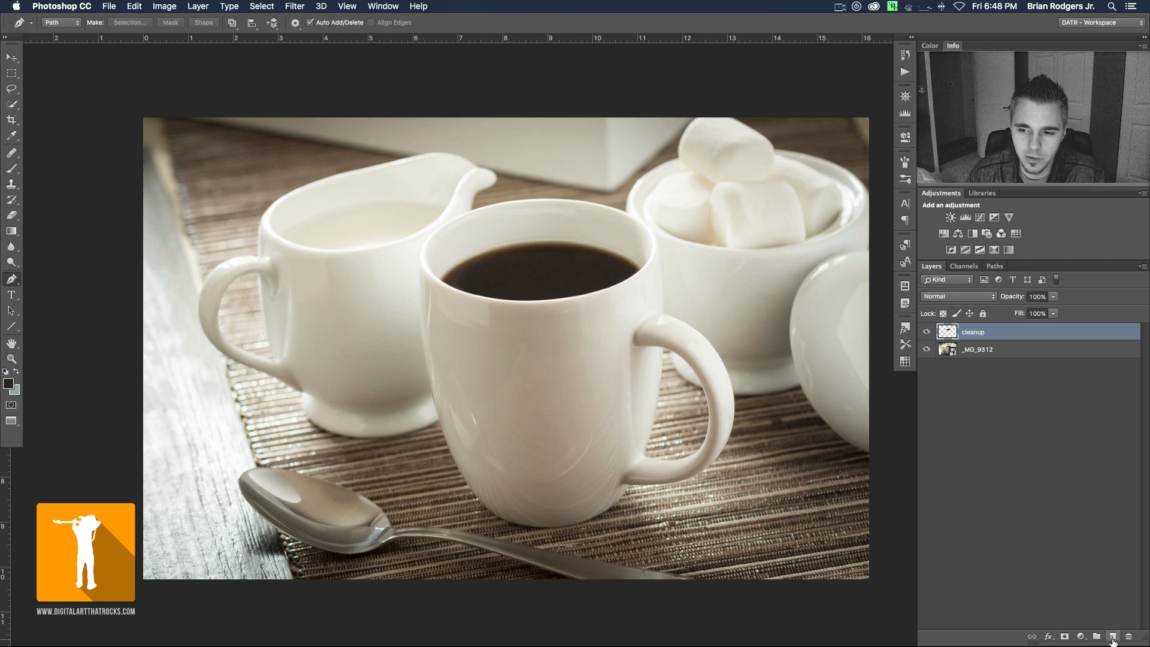
# - Add a new layer above the cleanup layer and name it "steam 1"
pyautogui.click(1114, 635)
pyautogui.doubleClick(974, 333)
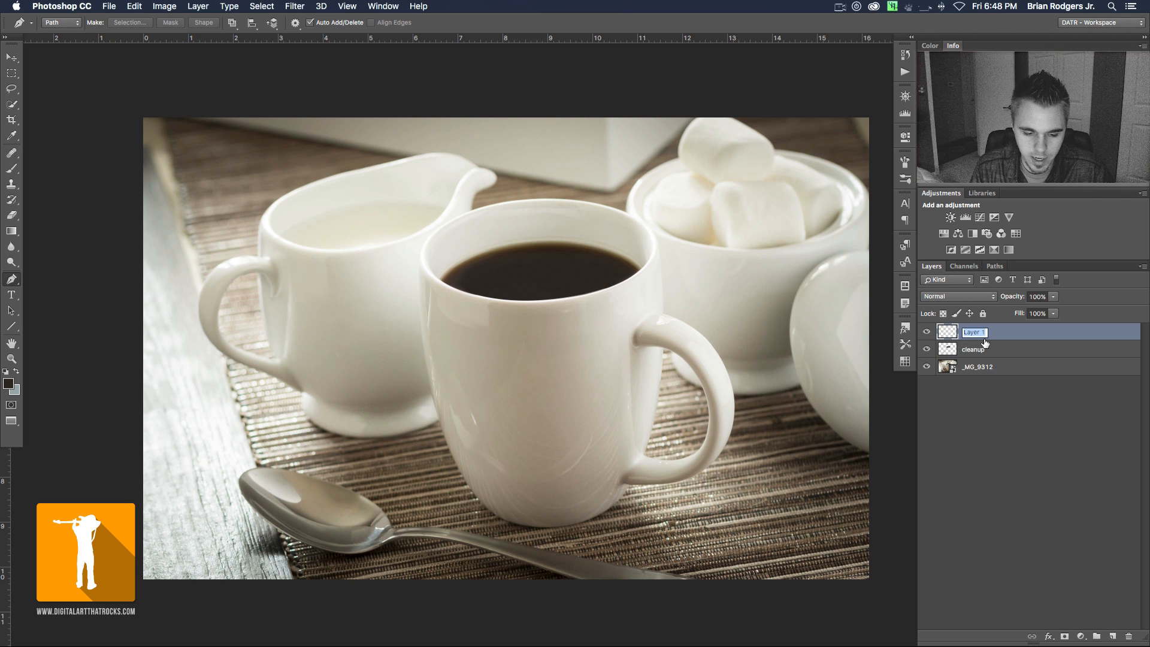
pyautogui.write('steam')
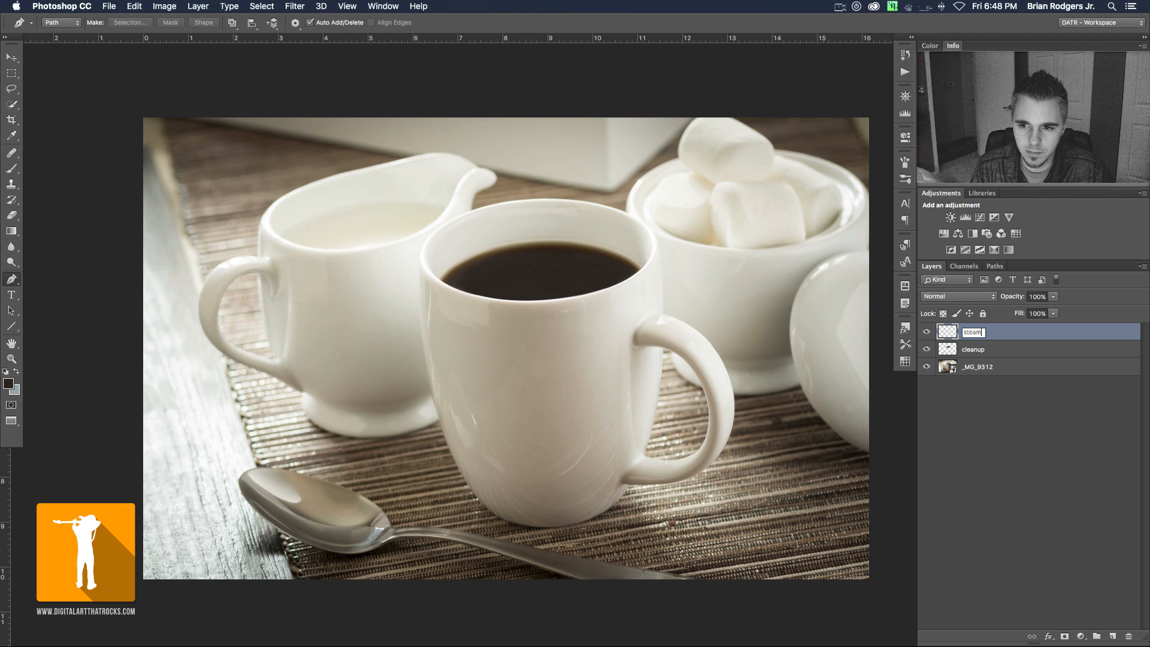
pyautogui.press('Return')
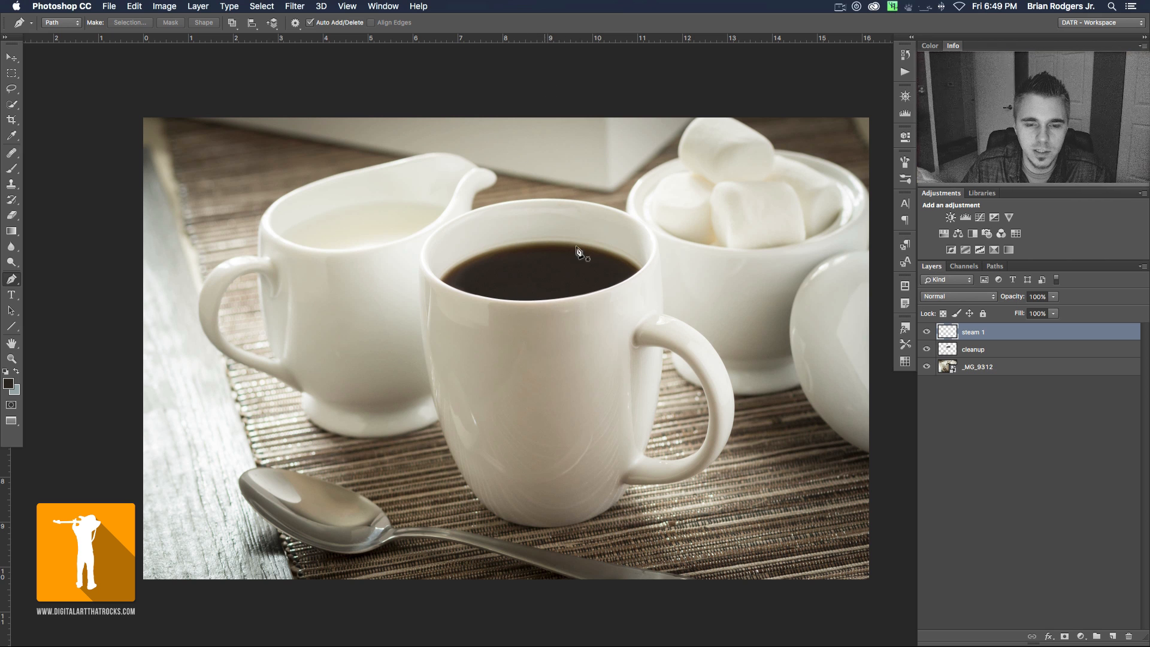
# - Draw an S-shaped Pen path rising from the coffee surface, over the mug's rim, to the area above the mug
pyautogui.click(506, 287)
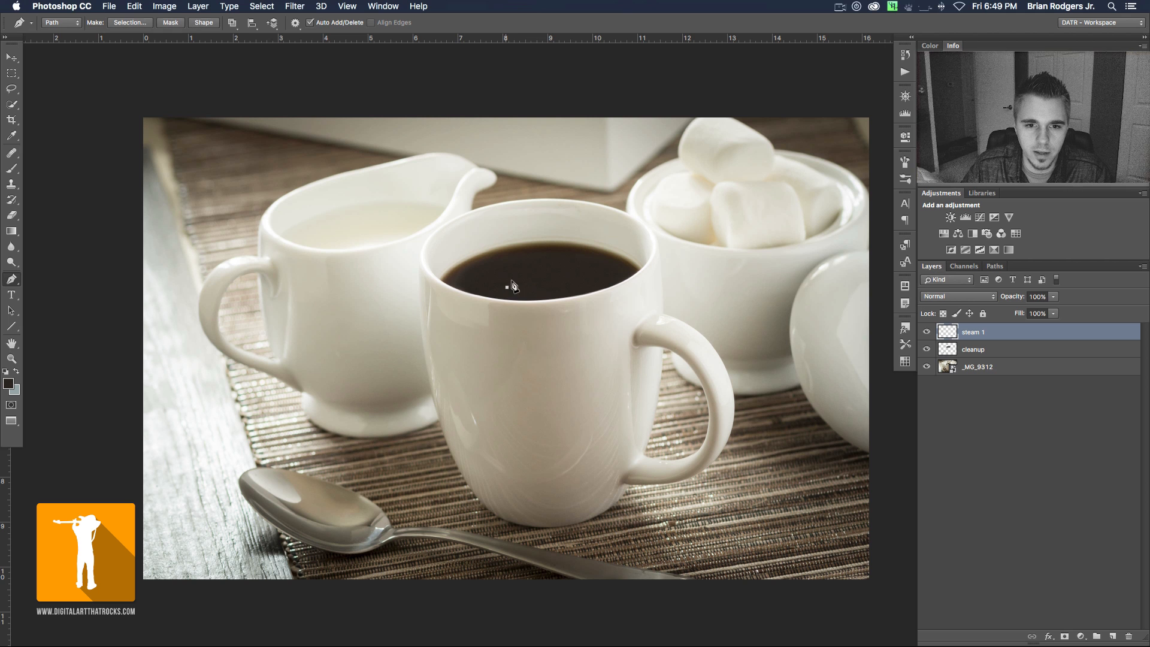
pyautogui.moveTo(525, 218); pyautogui.dragTo(414, 171)
pyautogui.moveTo(562, 153); pyautogui.dragTo(563, 112)
# - Open the Flame render filter for the path on the steam 1 layer and move its dialog slightly aside
pyautogui.click(295, 6)
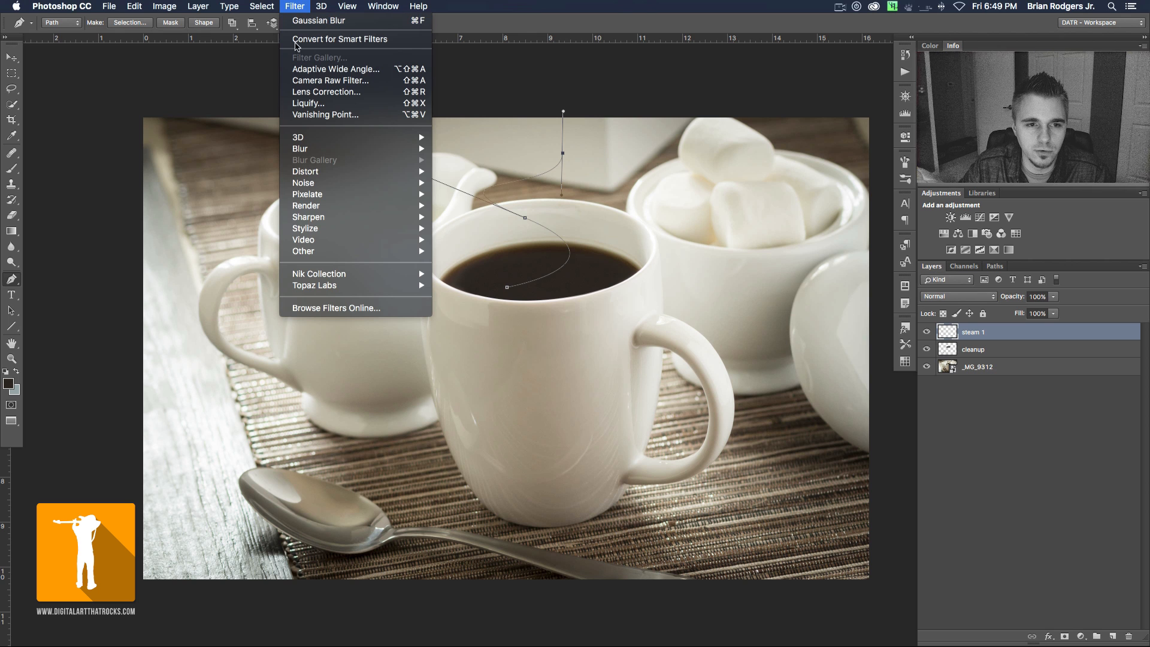
pyautogui.moveTo(318, 206)
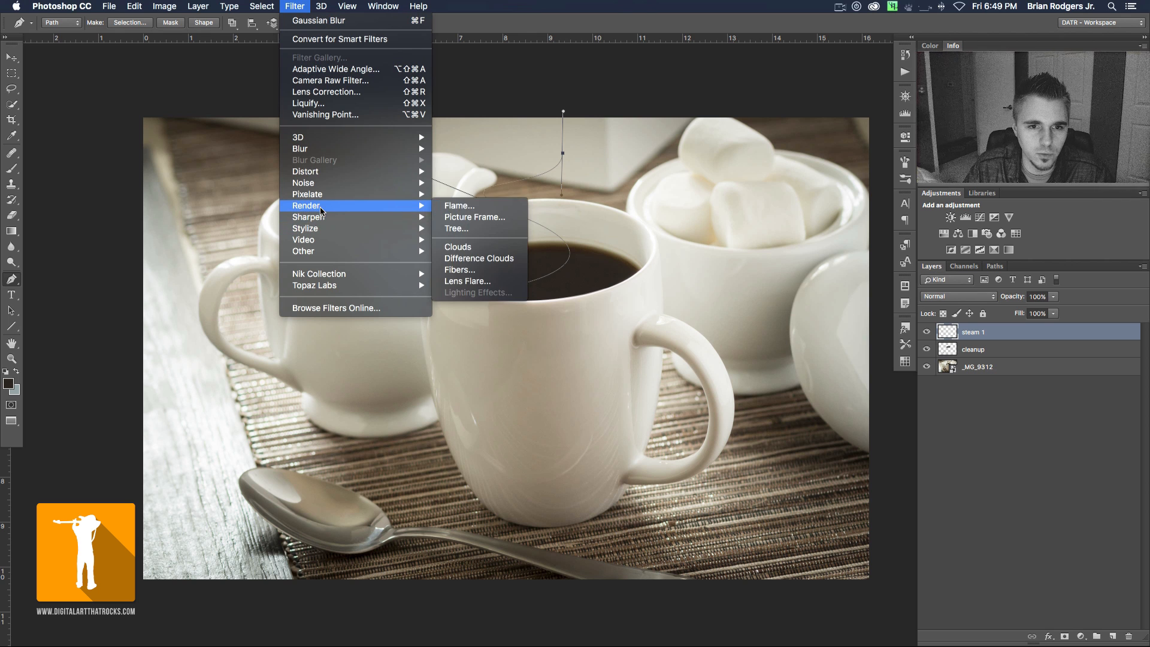
pyautogui.click(499, 210)
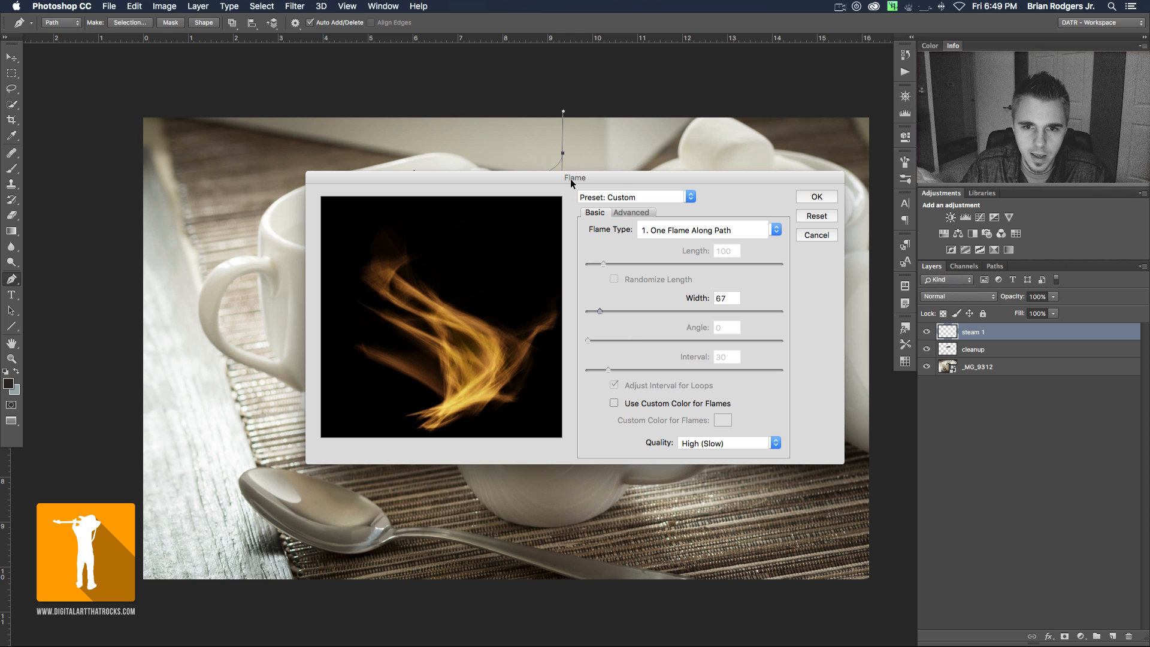
pyautogui.moveTo(601, 177); pyautogui.dragTo(563, 171)
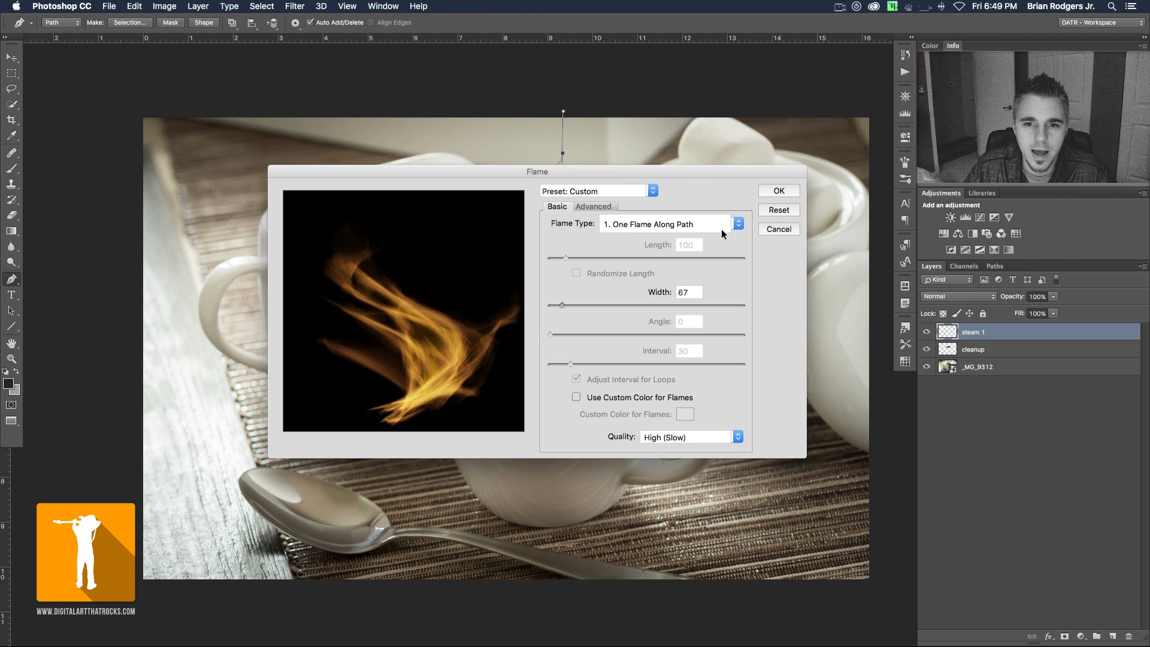
# - Try the Multiple Flames One Direction and Candle Light flame types, and return to One Flame Along Path
pyautogui.click(739, 224)
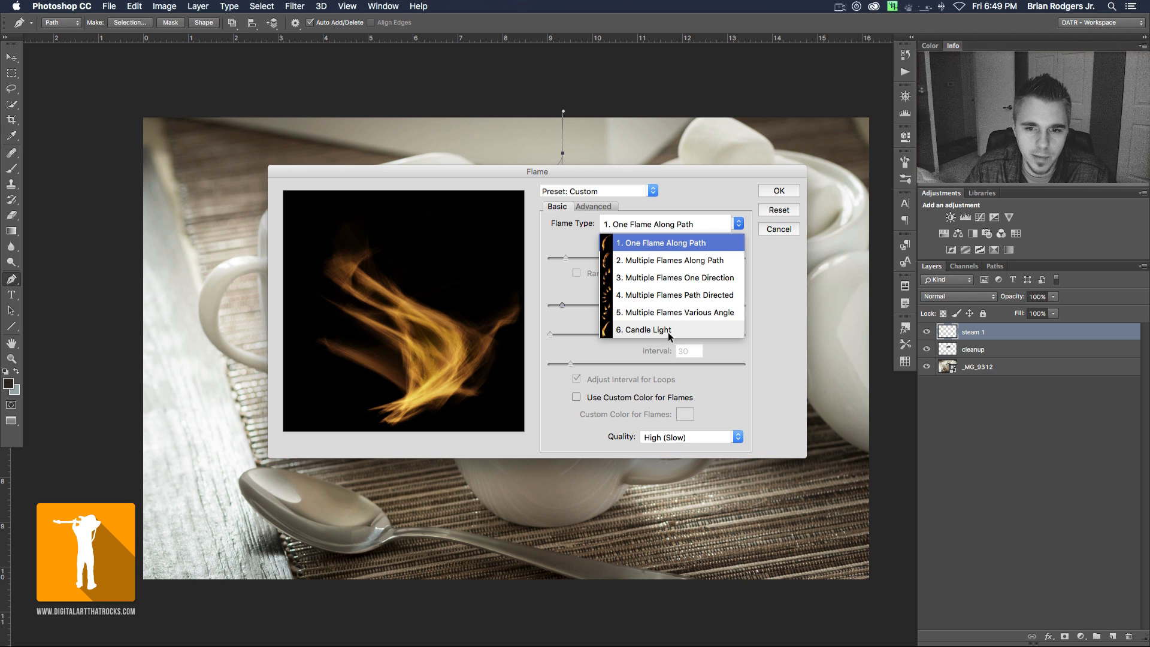
pyautogui.click(655, 283)
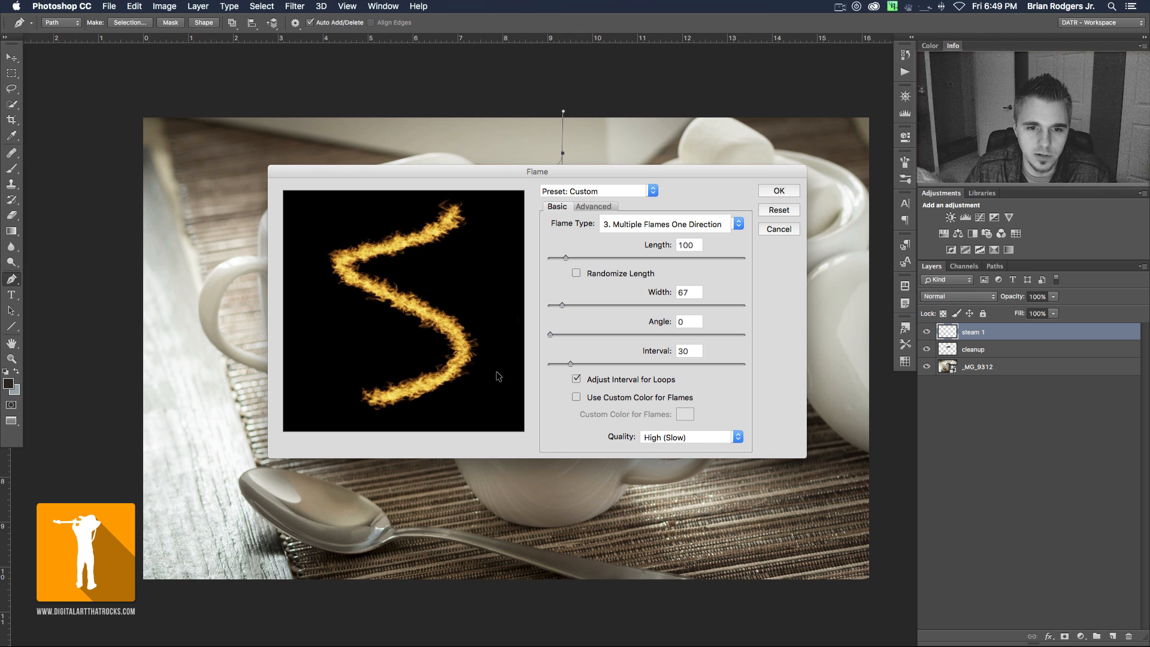
pyautogui.click(738, 224)
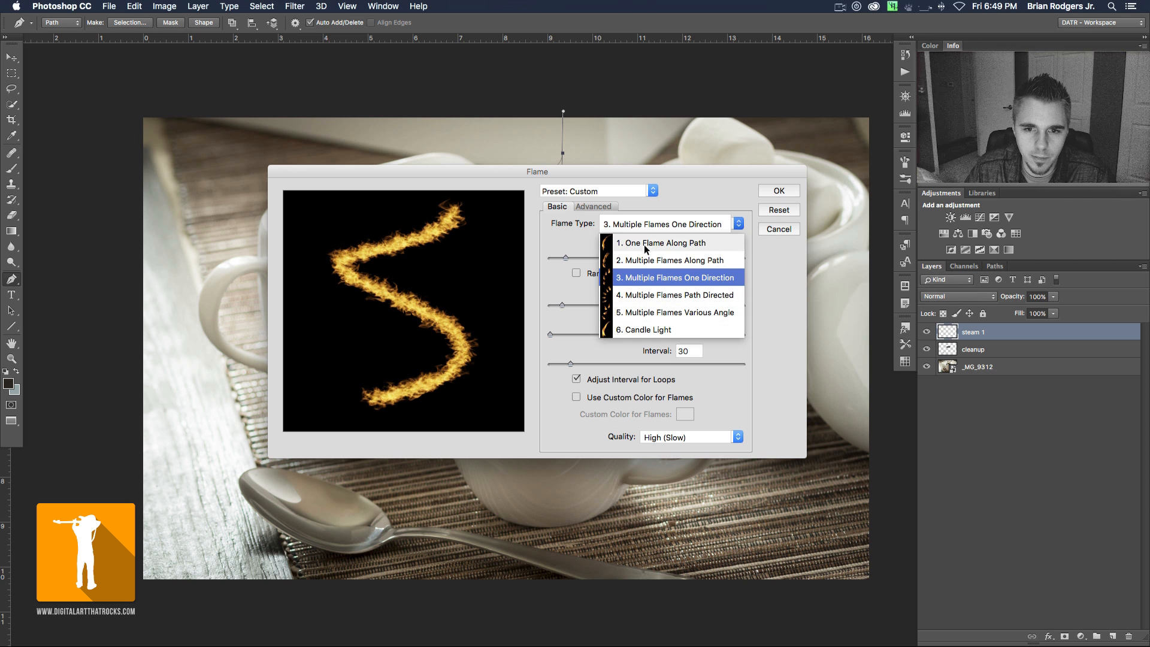
pyautogui.click(649, 329)
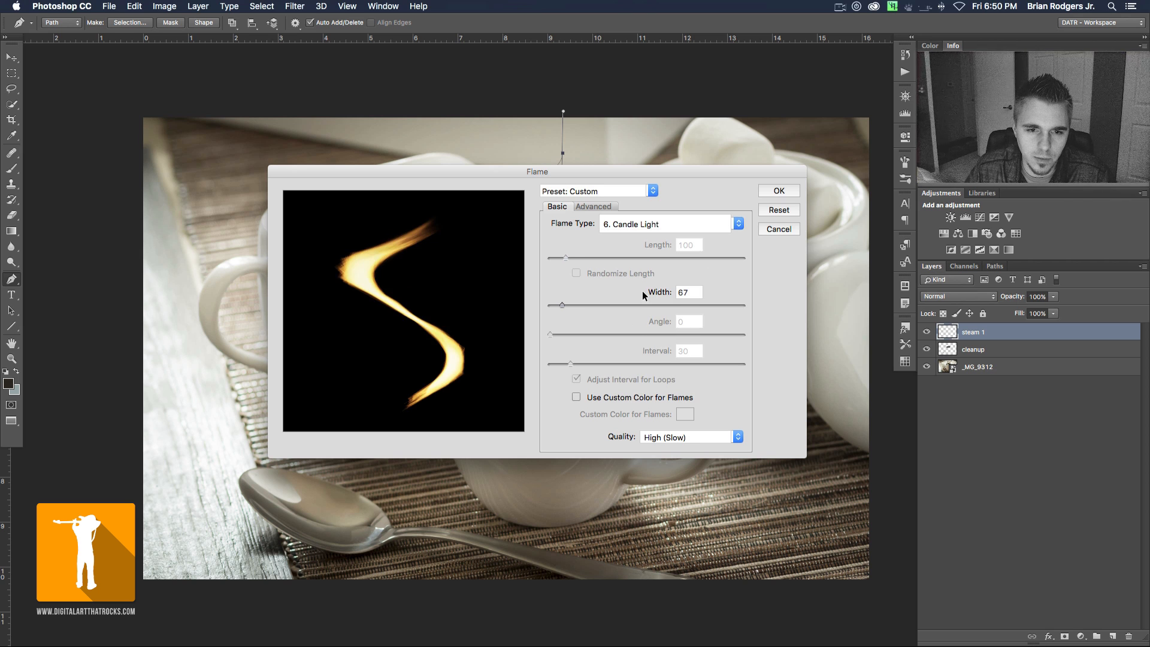
pyautogui.click(736, 223)
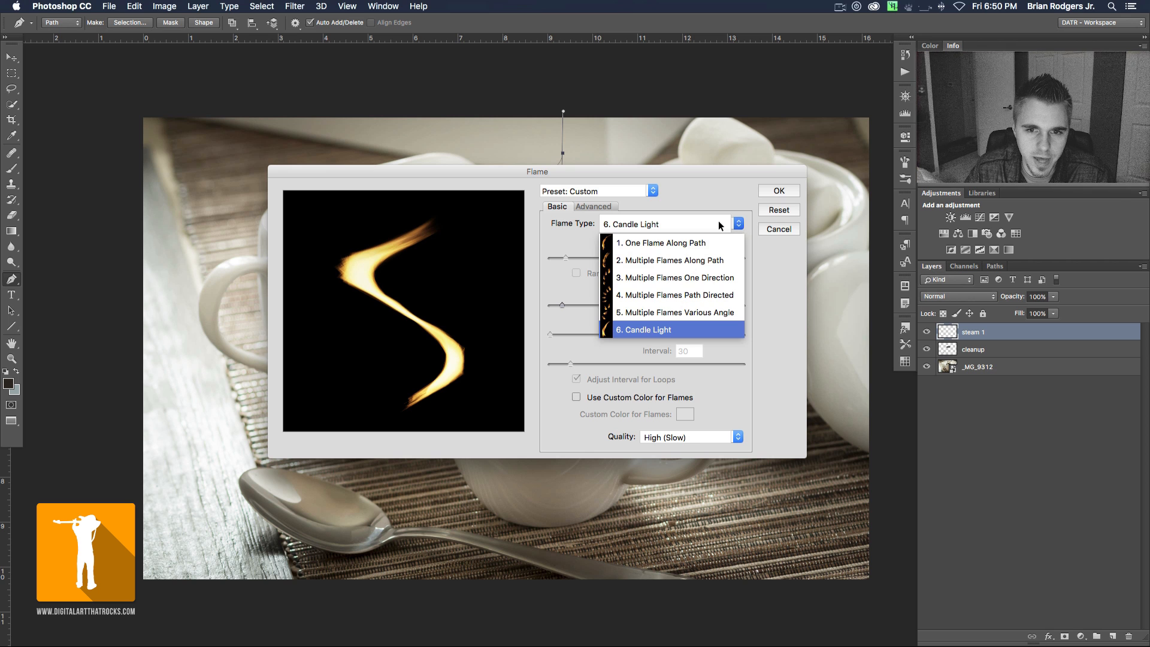
pyautogui.click(688, 244)
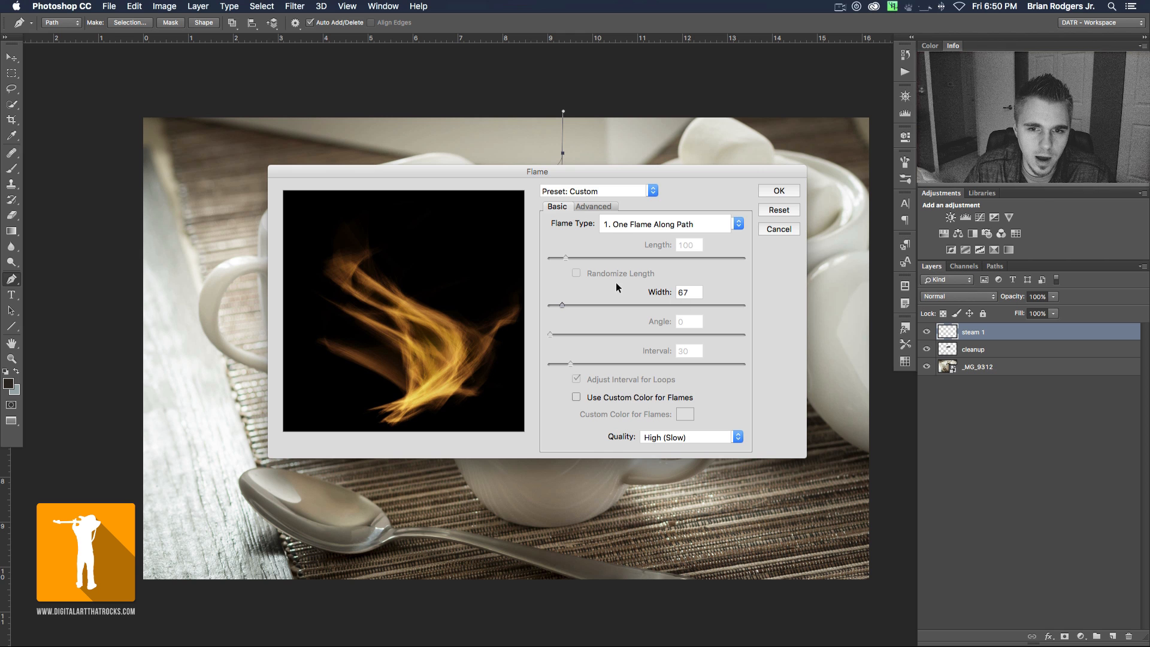
# - Try a very wide flame, settle on a width of 85, and set the advanced Turbulent value to 80
pyautogui.moveTo(568, 308); pyautogui.dragTo(639, 309)
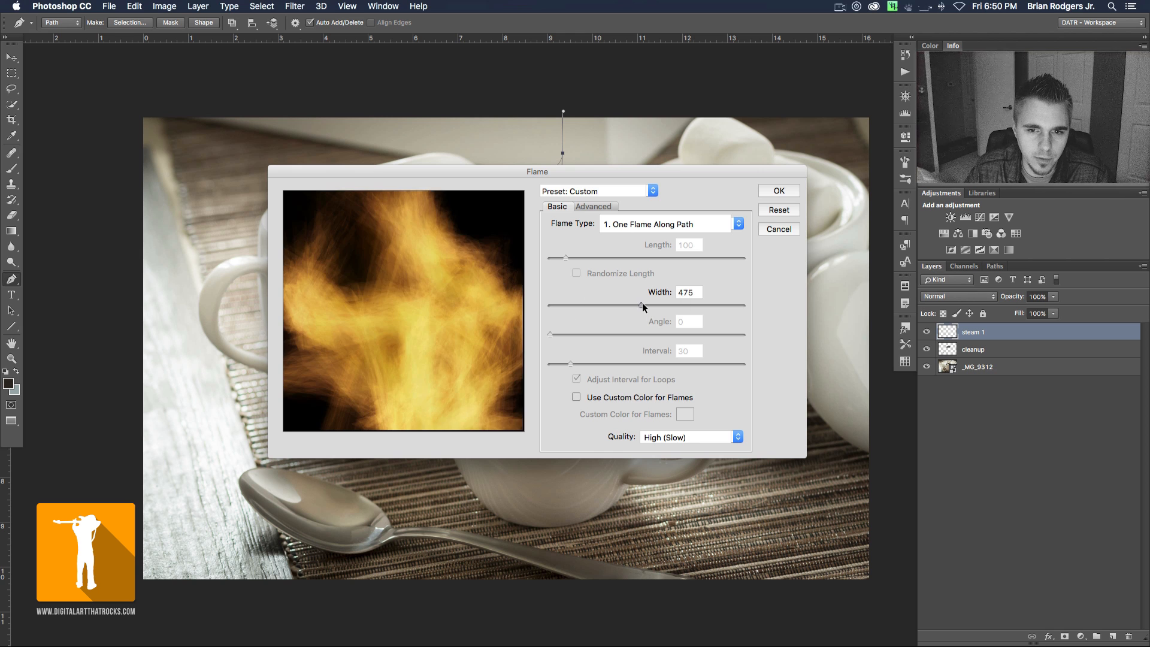
pyautogui.moveTo(692, 304); pyautogui.dragTo(566, 304)
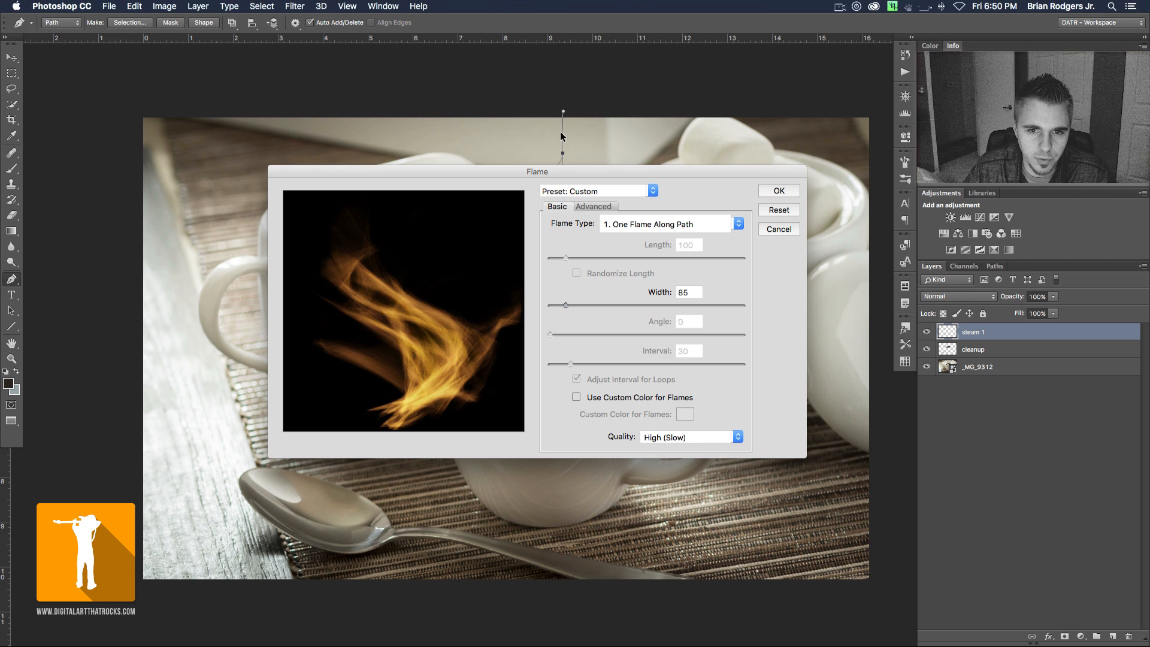
pyautogui.click(593, 206)
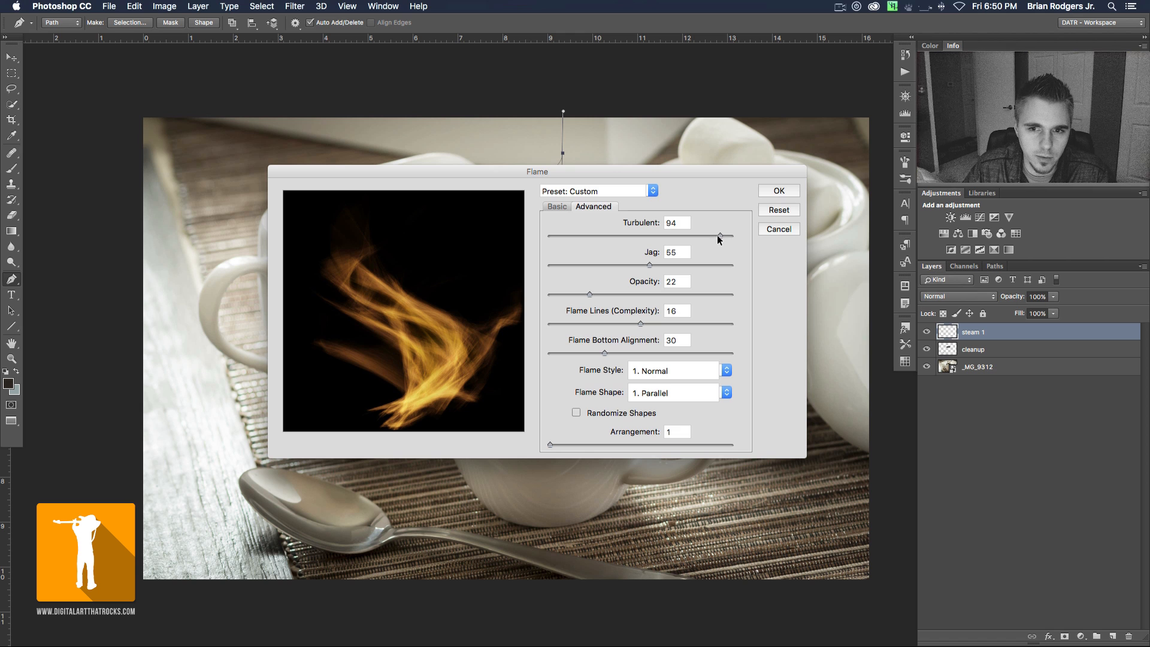
pyautogui.moveTo(676, 235); pyautogui.dragTo(560, 237)
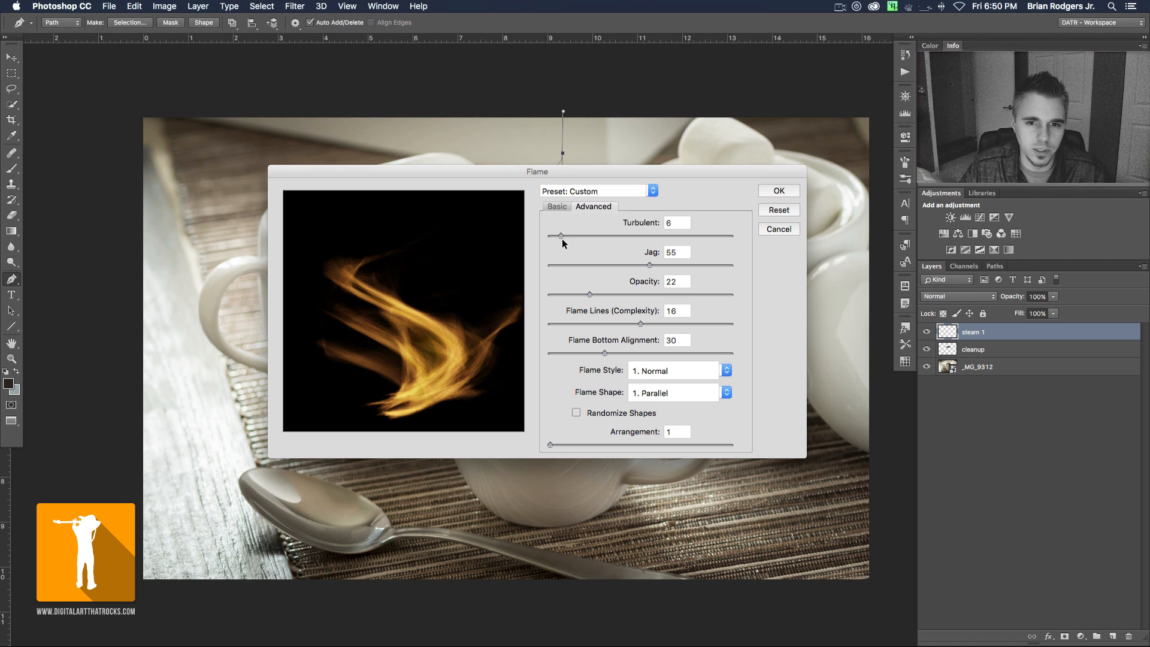
pyautogui.moveTo(562, 235); pyautogui.dragTo(693, 235)
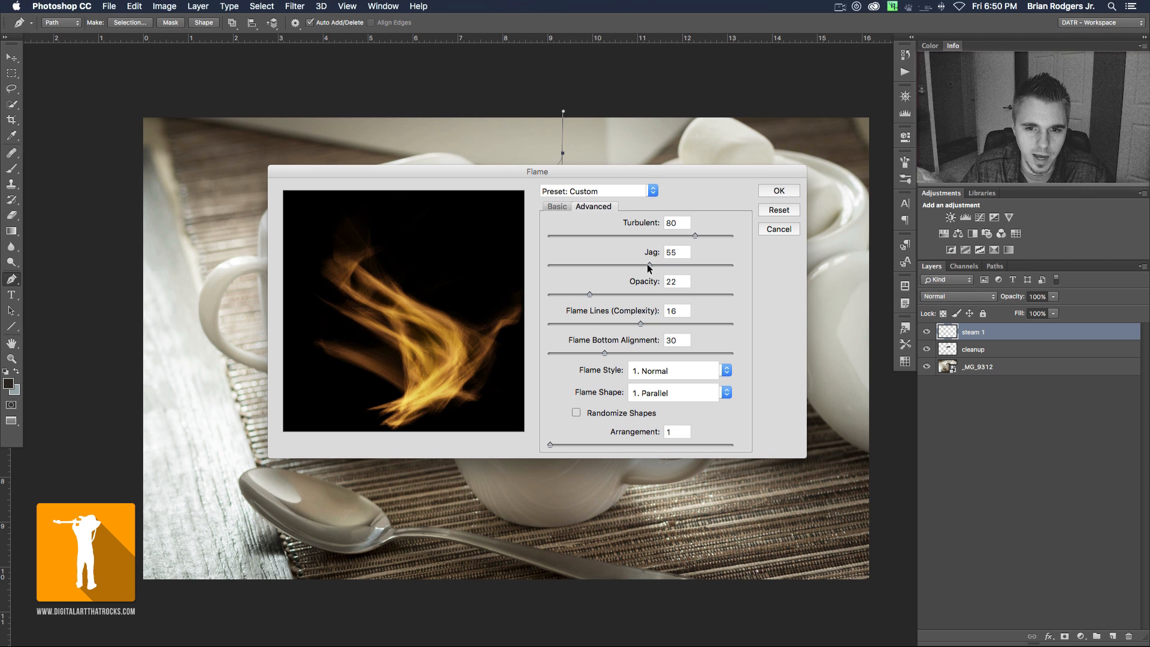
# - Compare low and high Jag values in the flame preview and set Jag to 8
pyautogui.moveTo(598, 265); pyautogui.dragTo(566, 263)
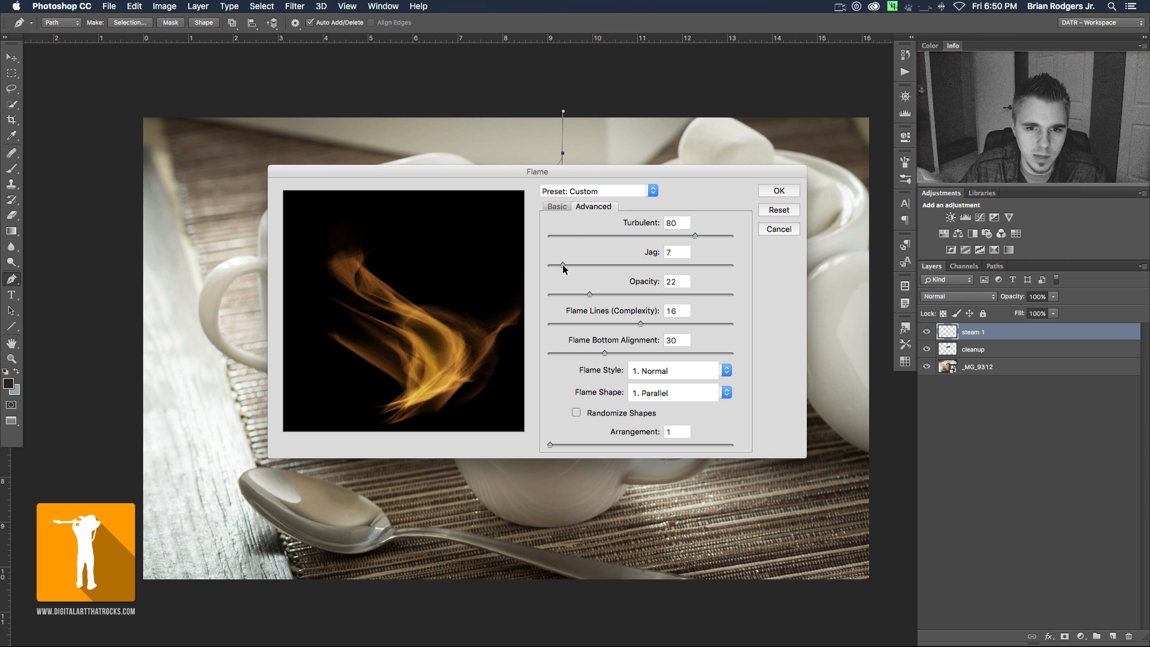
pyautogui.click(688, 265)
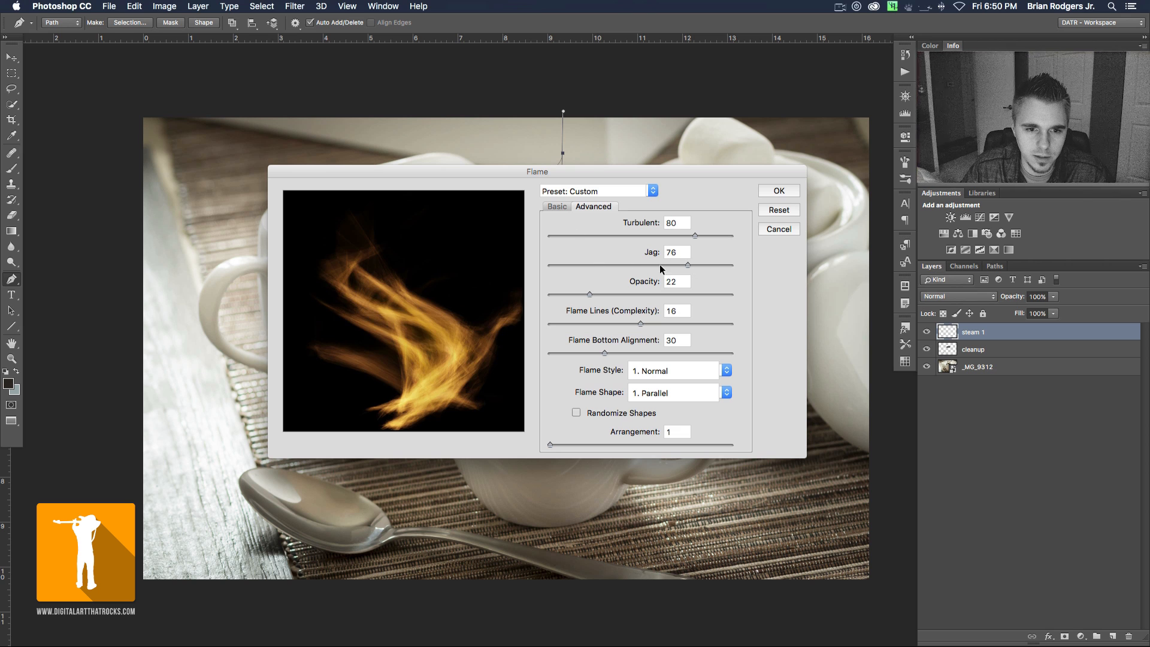
pyautogui.click(567, 264)
pyautogui.moveTo(564, 267); pyautogui.dragTo(560, 264)
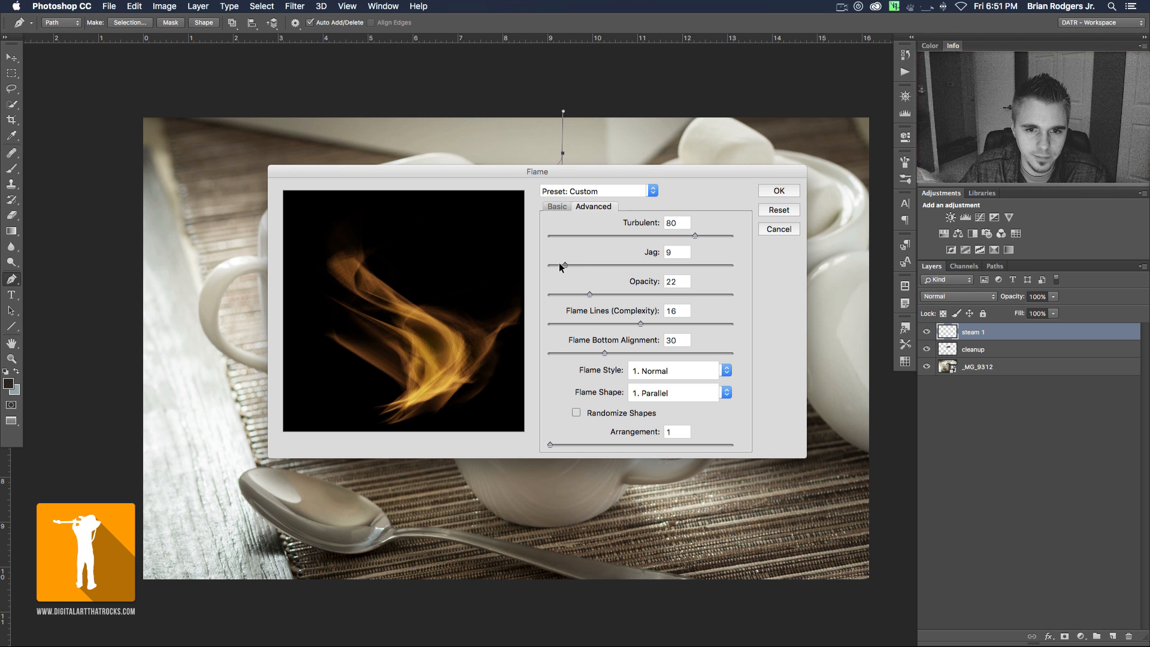
pyautogui.moveTo(558, 267); pyautogui.dragTo(564, 264)
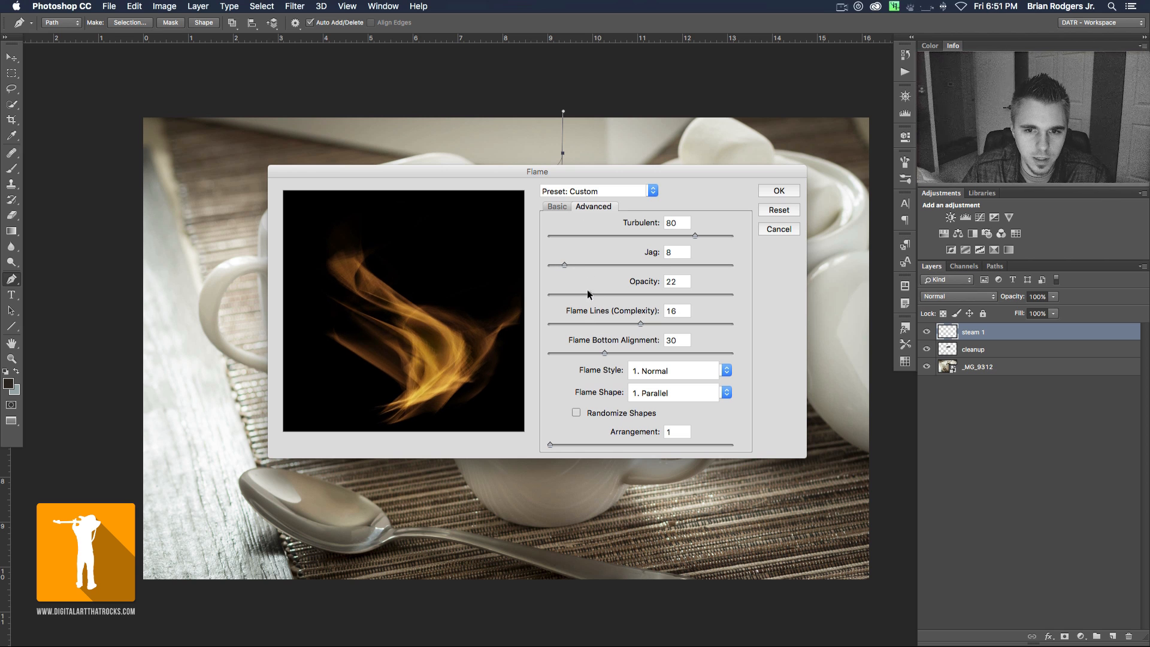
# - Try higher flame opacities and set the flame's Opacity to 26
pyautogui.moveTo(587, 294); pyautogui.dragTo(631, 293)
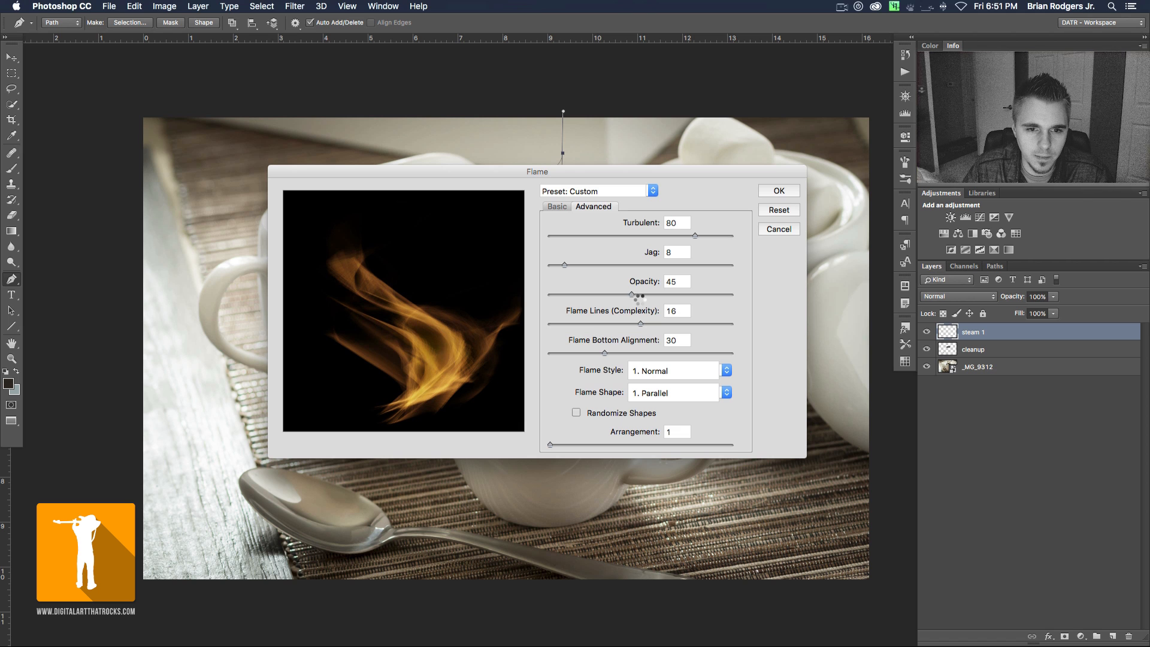
pyautogui.moveTo(631, 294); pyautogui.dragTo(602, 297)
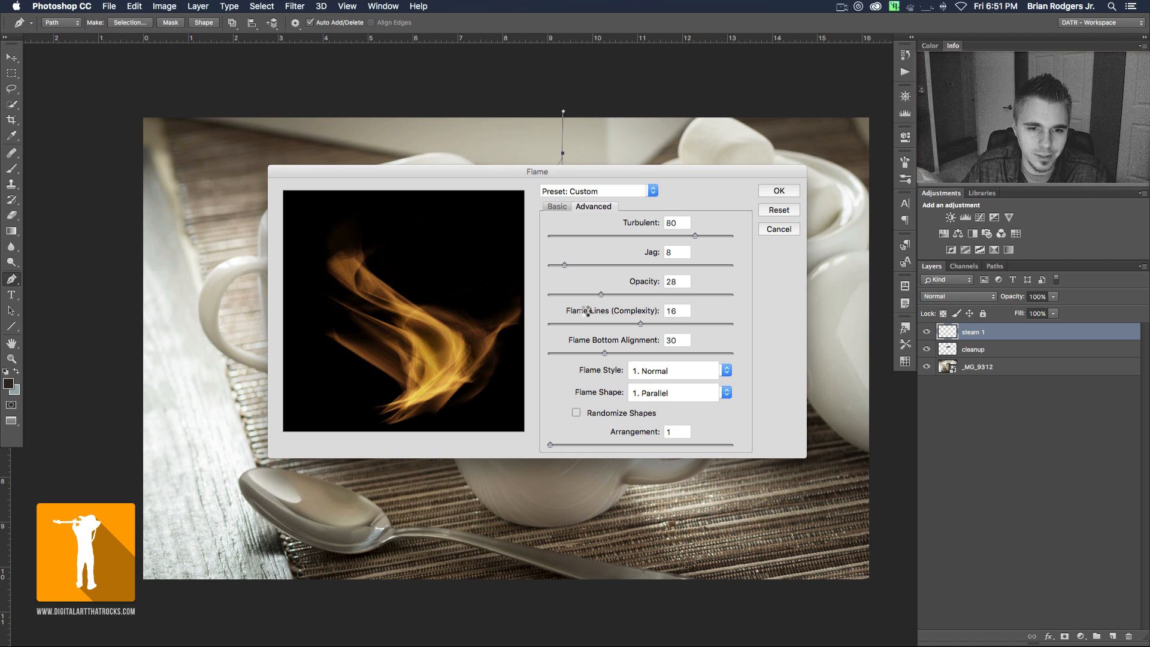
pyautogui.moveTo(601, 295); pyautogui.dragTo(597, 294)
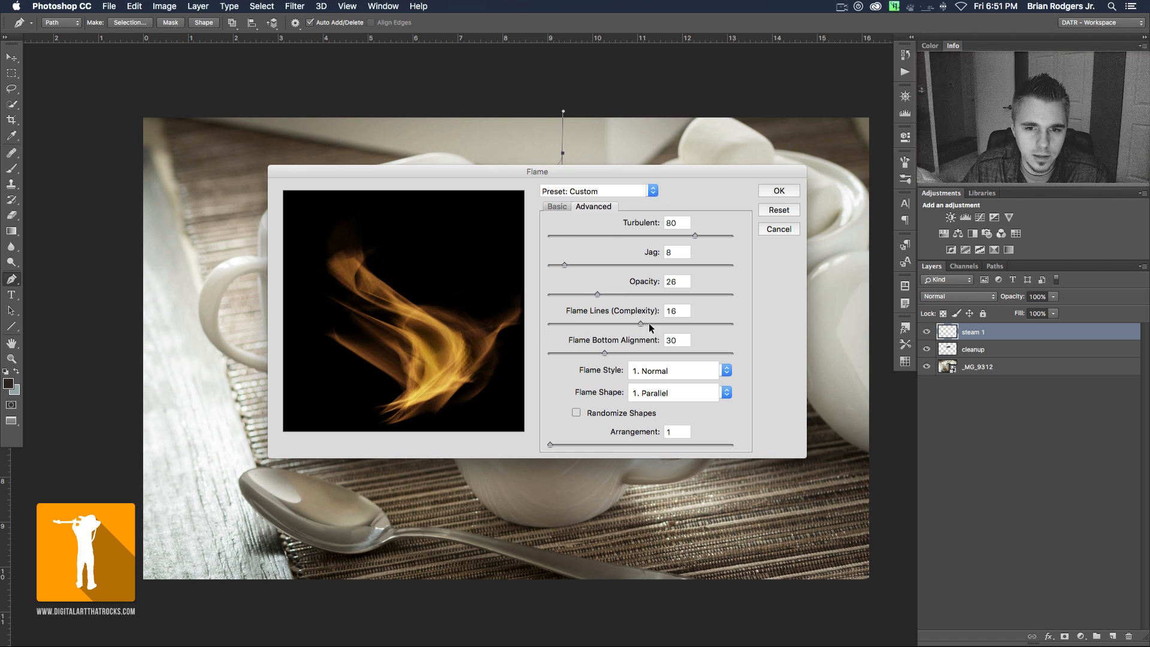
# - Try Flame Lines (Complexity) values such as 21 and 15, and return to 16
pyautogui.moveTo(639, 325); pyautogui.dragTo(581, 324)
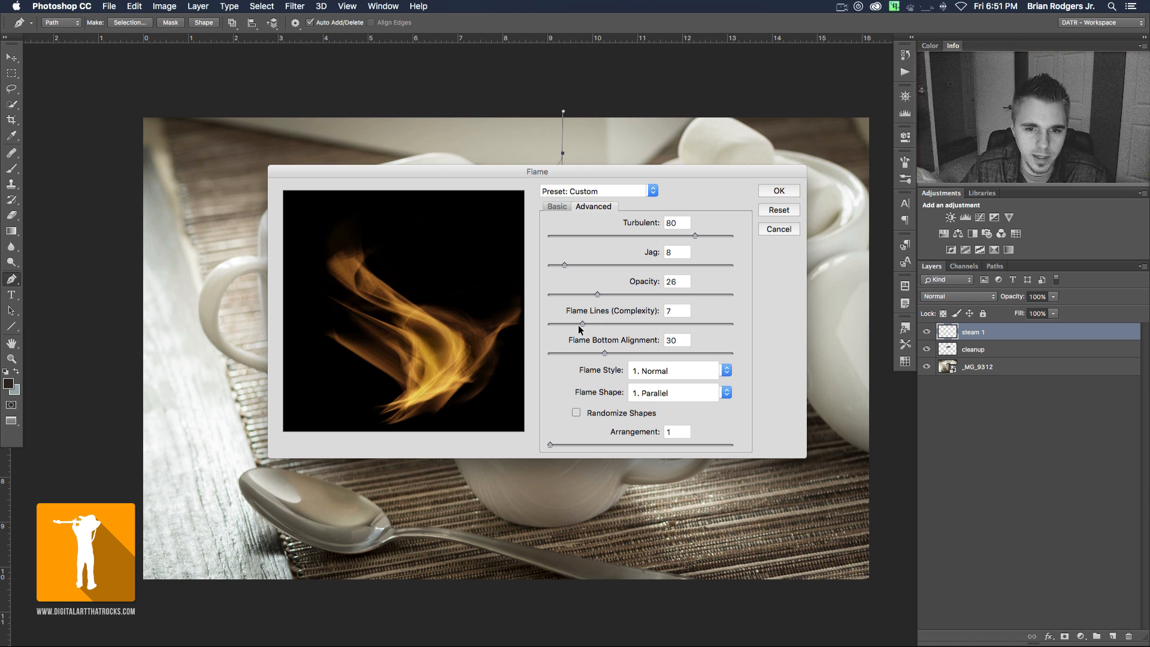
pyautogui.click(641, 323)
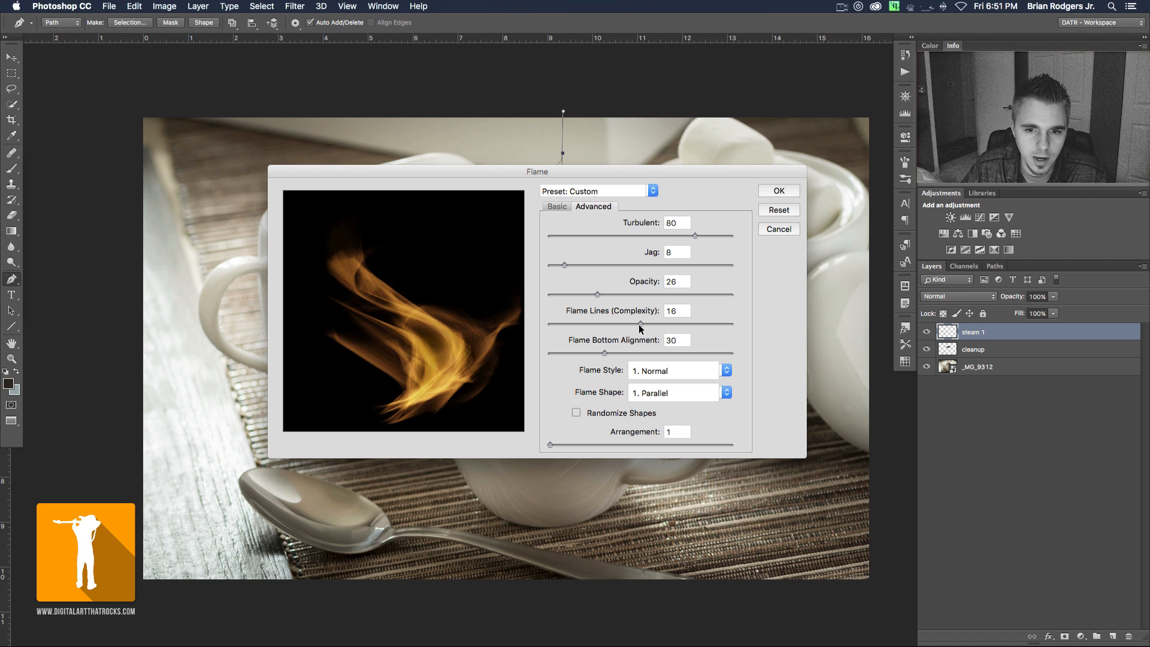
pyautogui.click(633, 324)
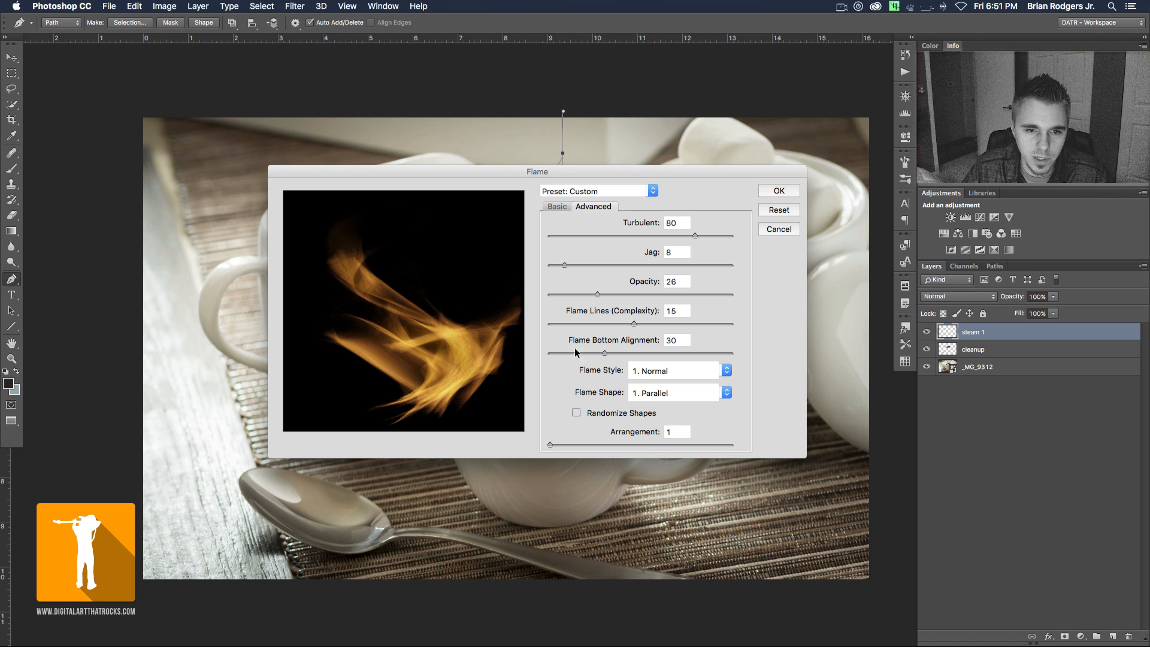
pyautogui.click(639, 323)
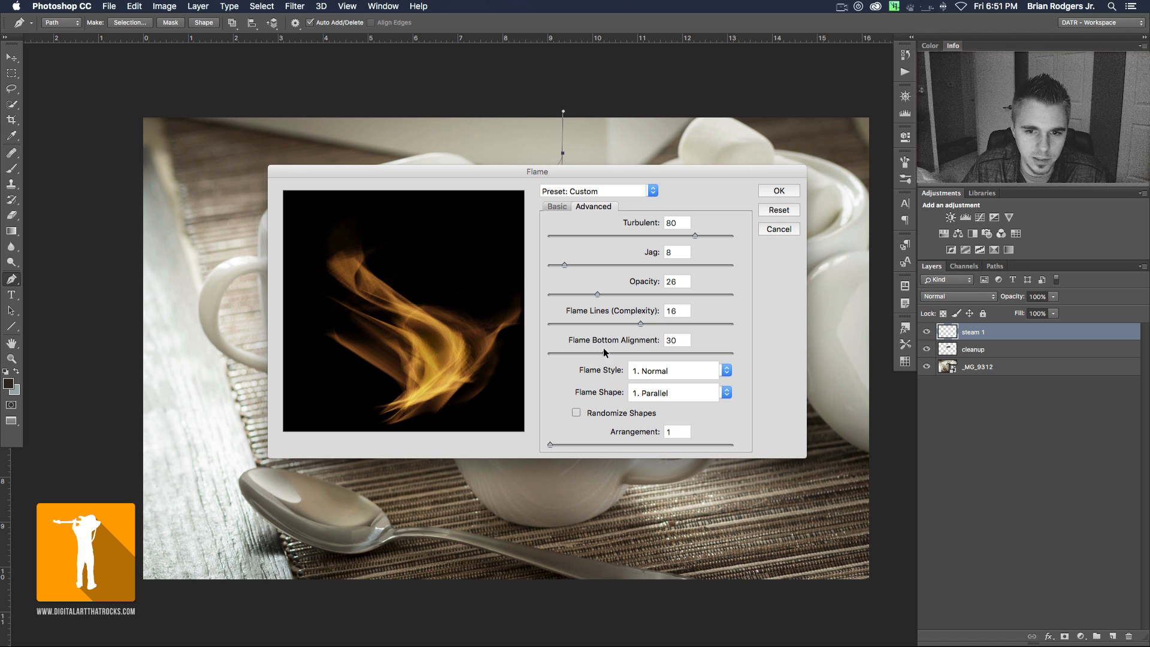
# - Try different Flame Bottom Alignment values, such as 60, and set it to 32
pyautogui.moveTo(603, 352); pyautogui.dragTo(573, 353)
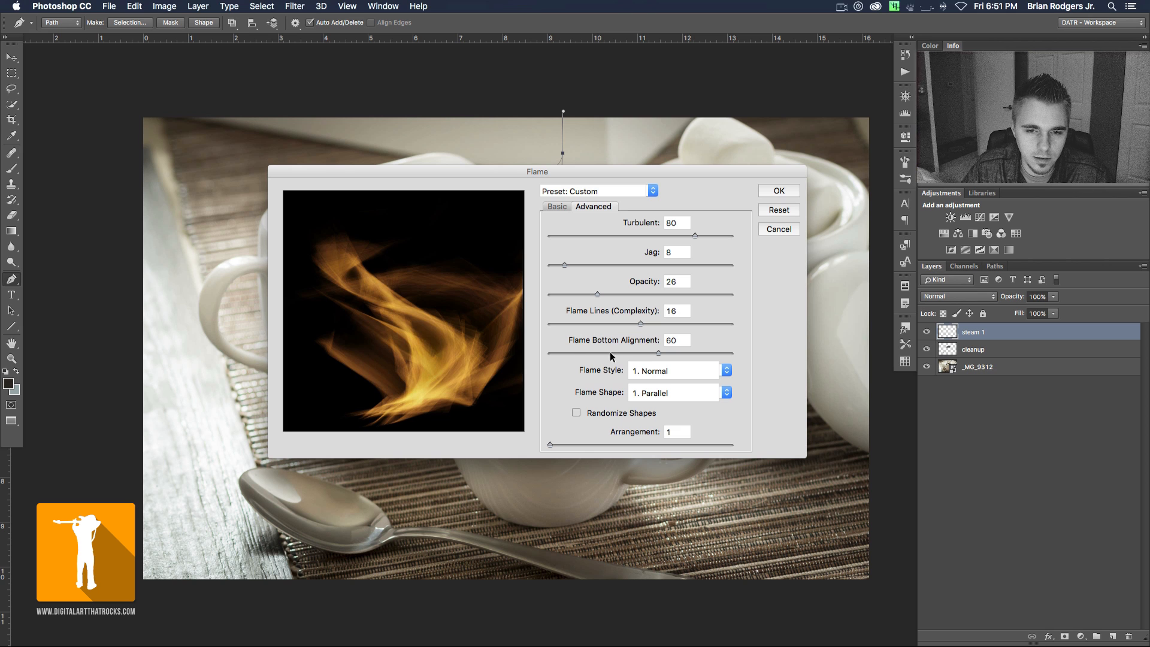
pyautogui.moveTo(682, 355); pyautogui.dragTo(579, 353)
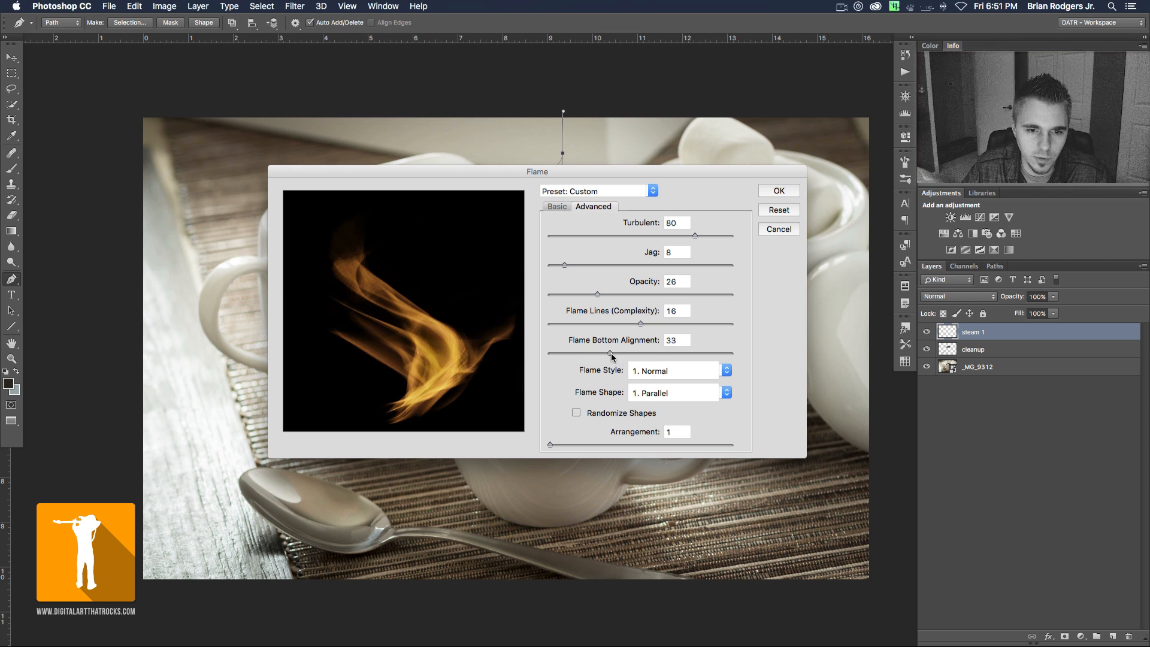
pyautogui.moveTo(611, 355); pyautogui.dragTo(608, 353)
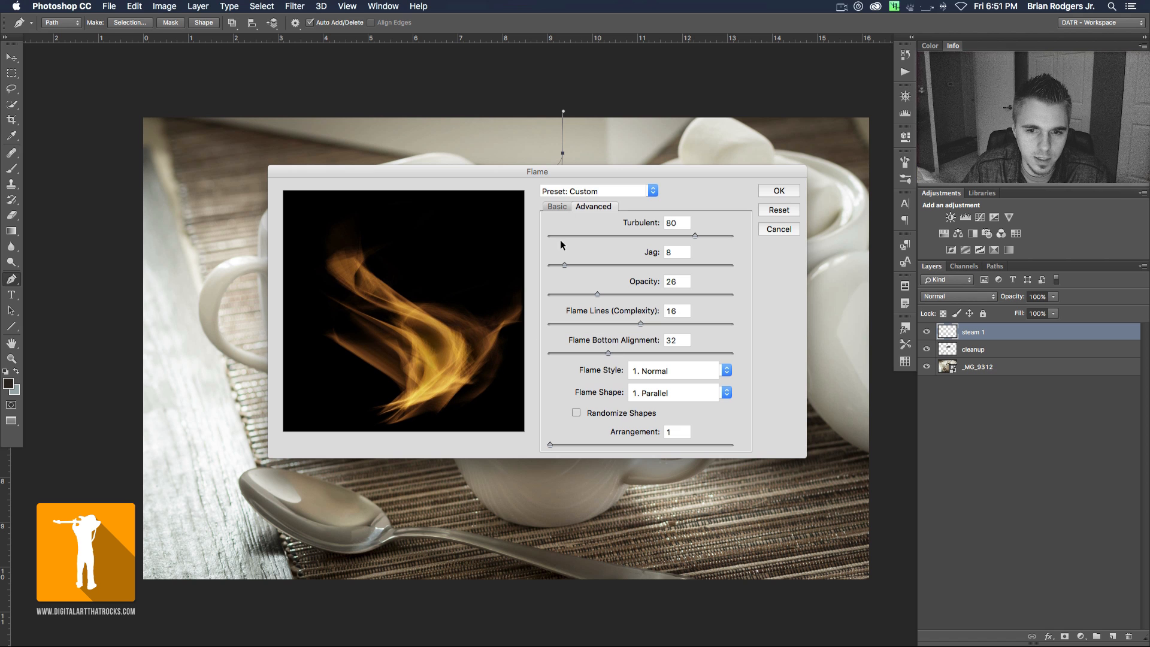
# - Compare the Violent and Flat flame styles in the preview, and return Flame Style to Normal
pyautogui.click(726, 371)
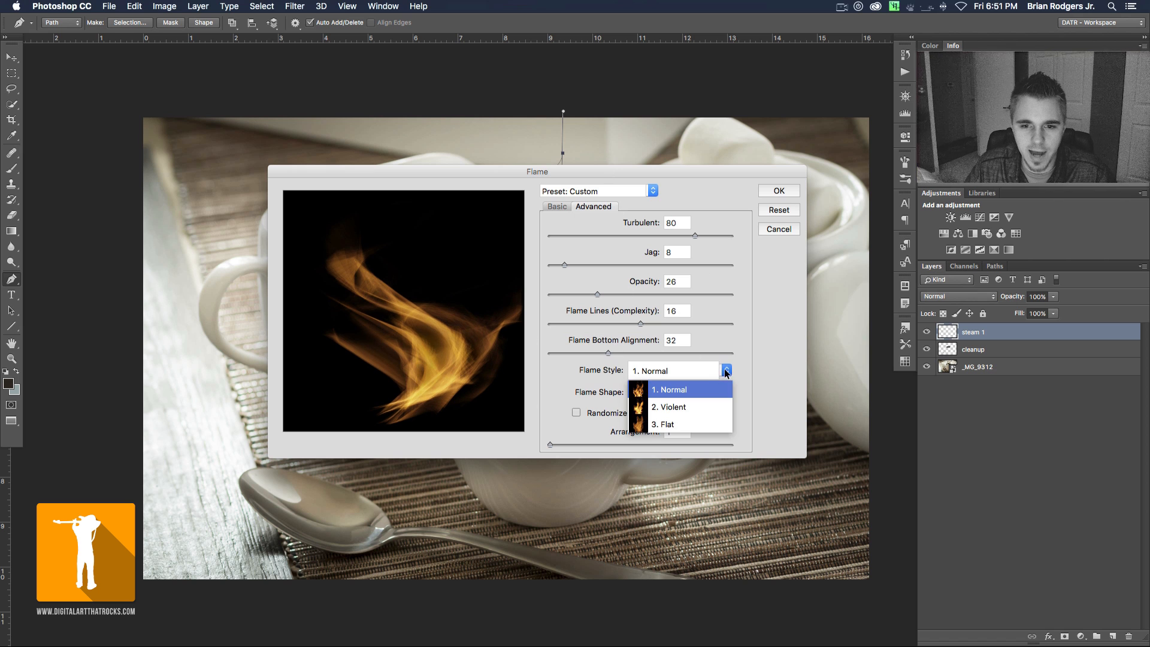
pyautogui.click(673, 407)
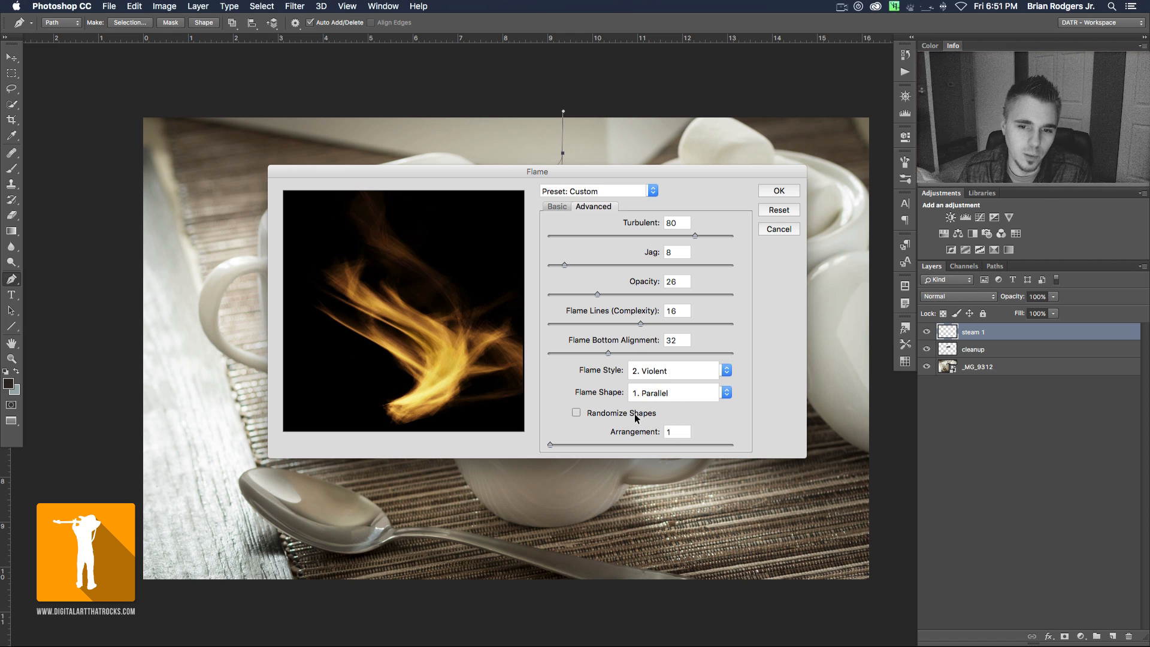
pyautogui.click(721, 375)
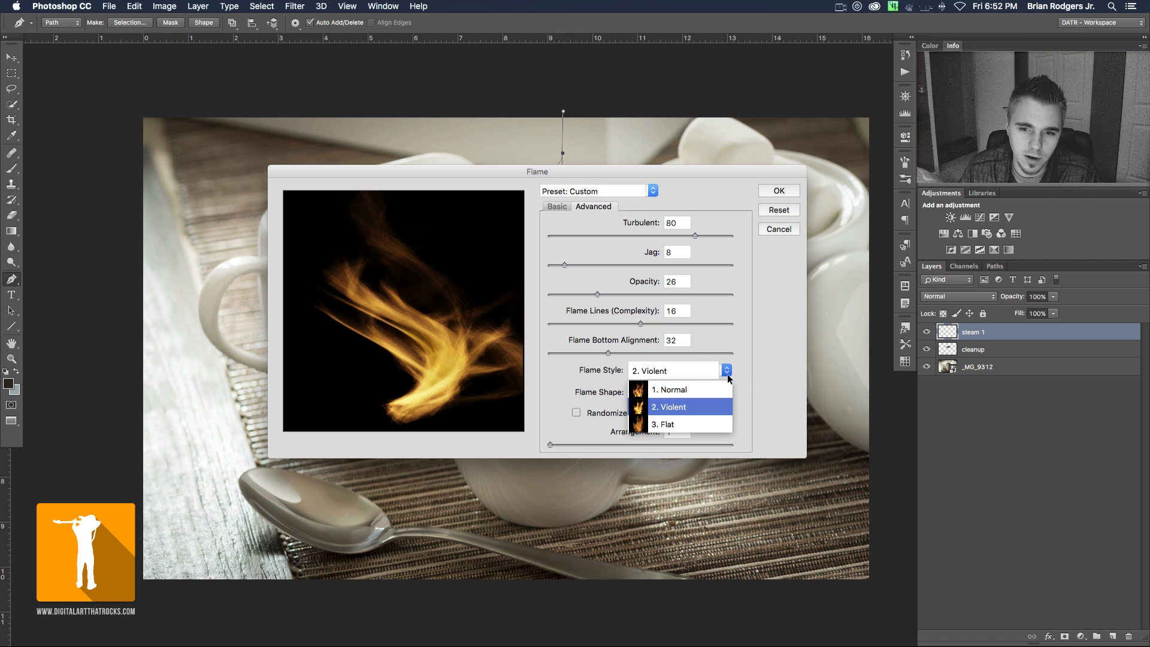
pyautogui.click(685, 425)
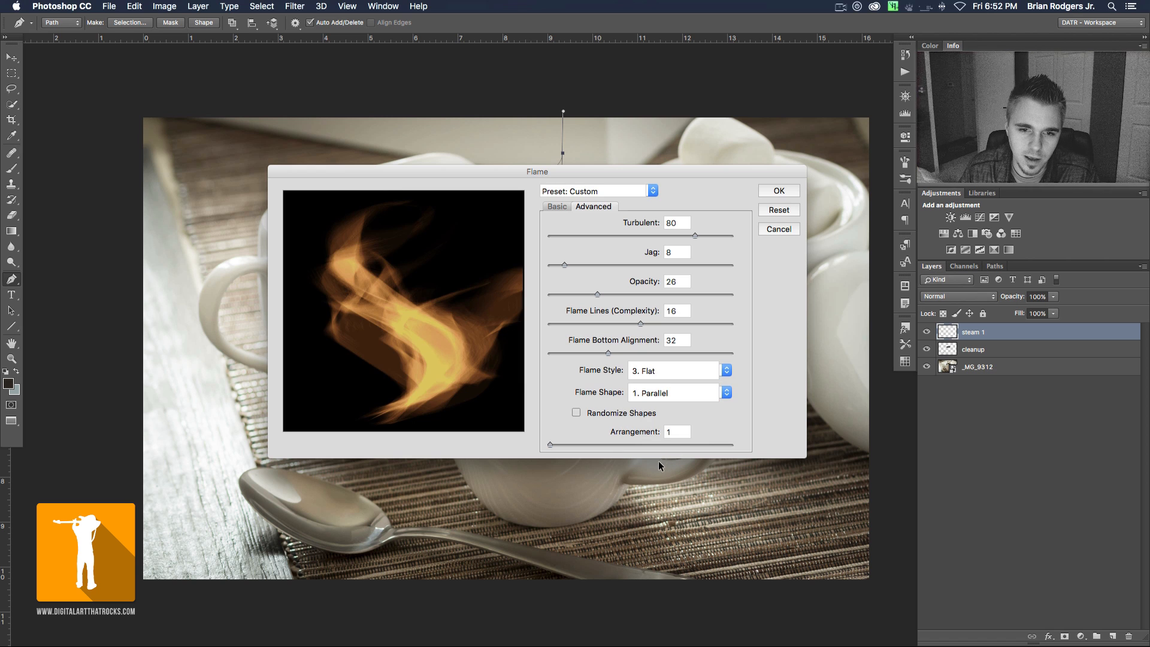
pyautogui.click(719, 371)
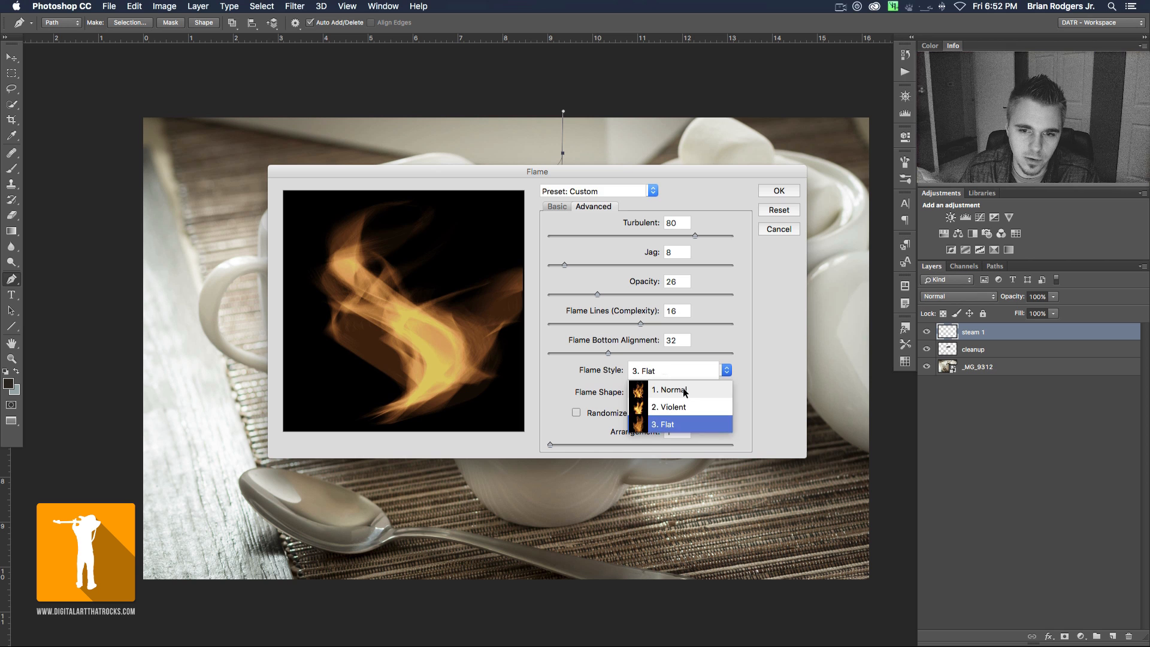
pyautogui.click(727, 377)
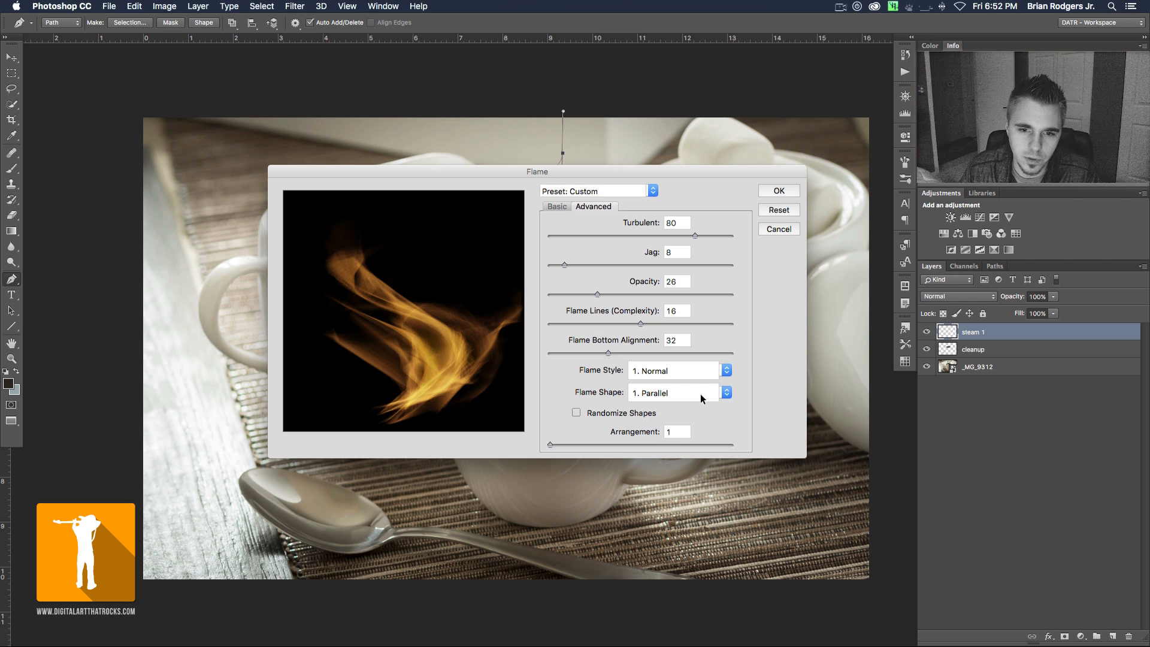
# - Compare the To The Center, Spread, Oval and Pointing flame shapes, and return Flame Shape to Parallel
pyautogui.click(727, 393)
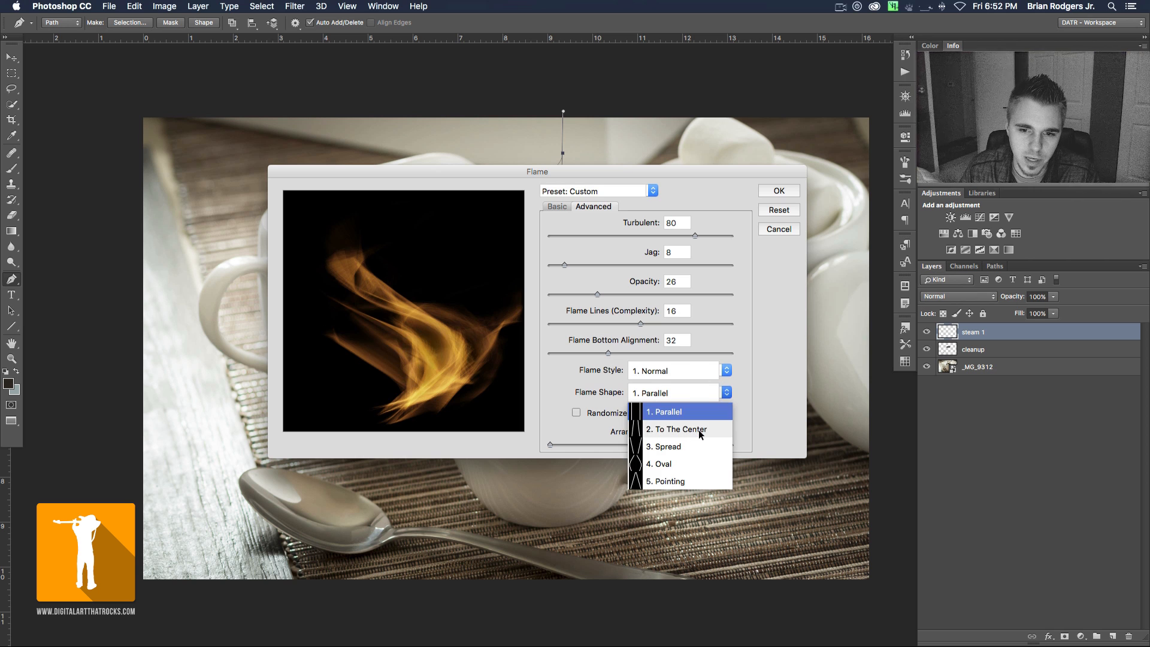
pyautogui.click(699, 430)
pyautogui.click(727, 392)
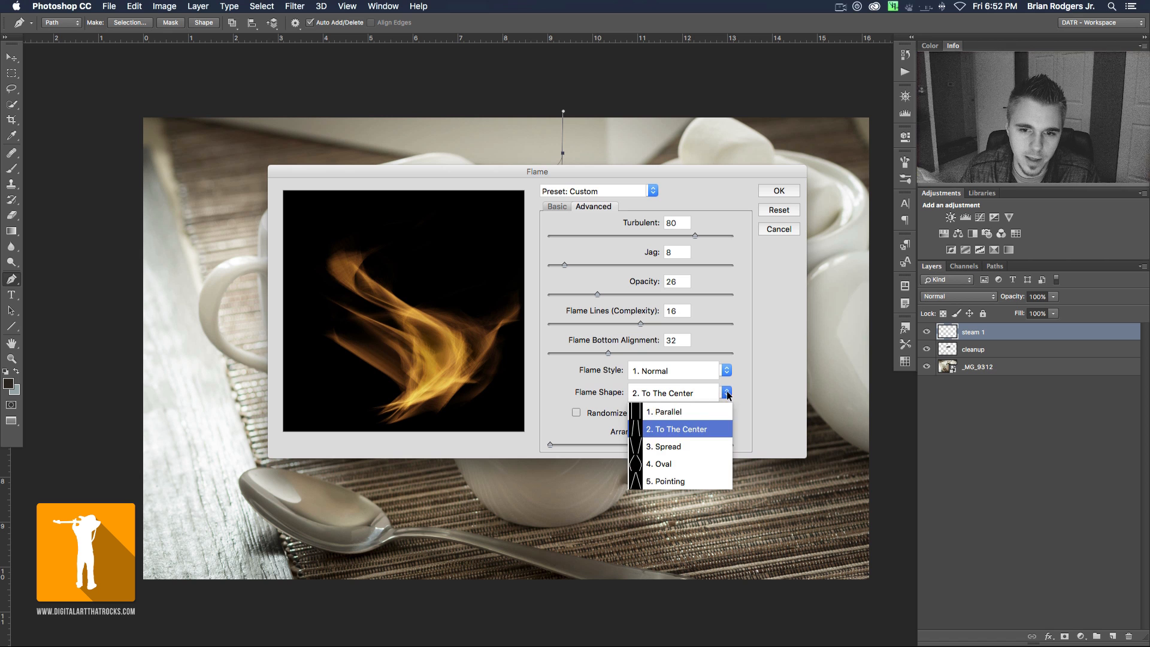
pyautogui.click(681, 446)
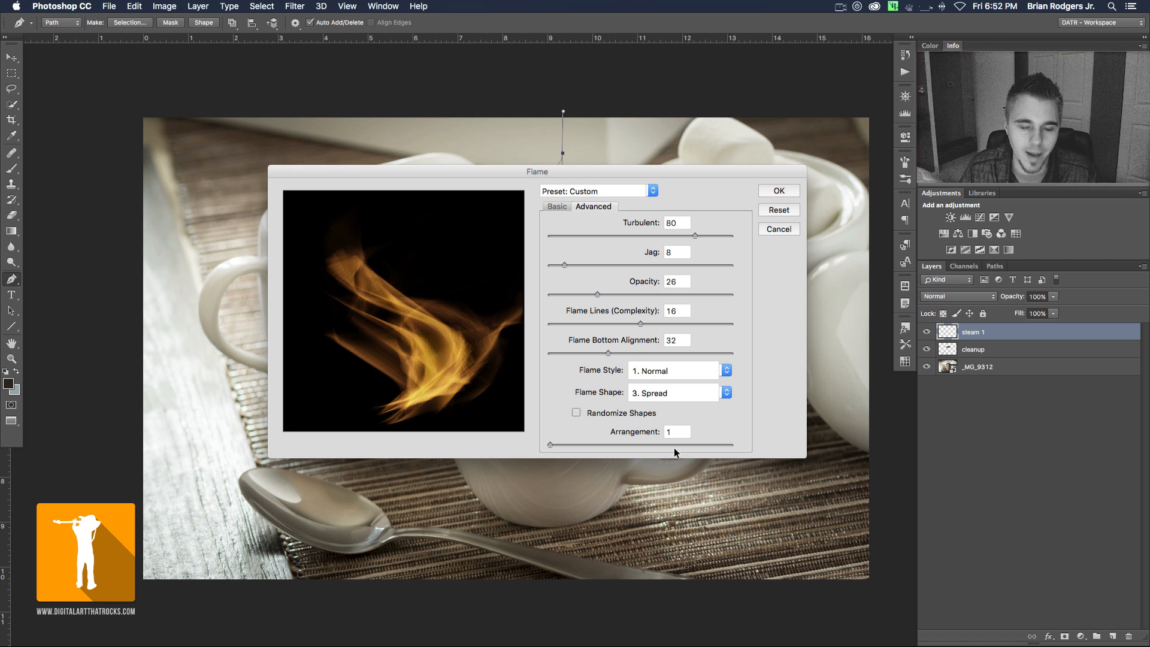
pyautogui.click(726, 393)
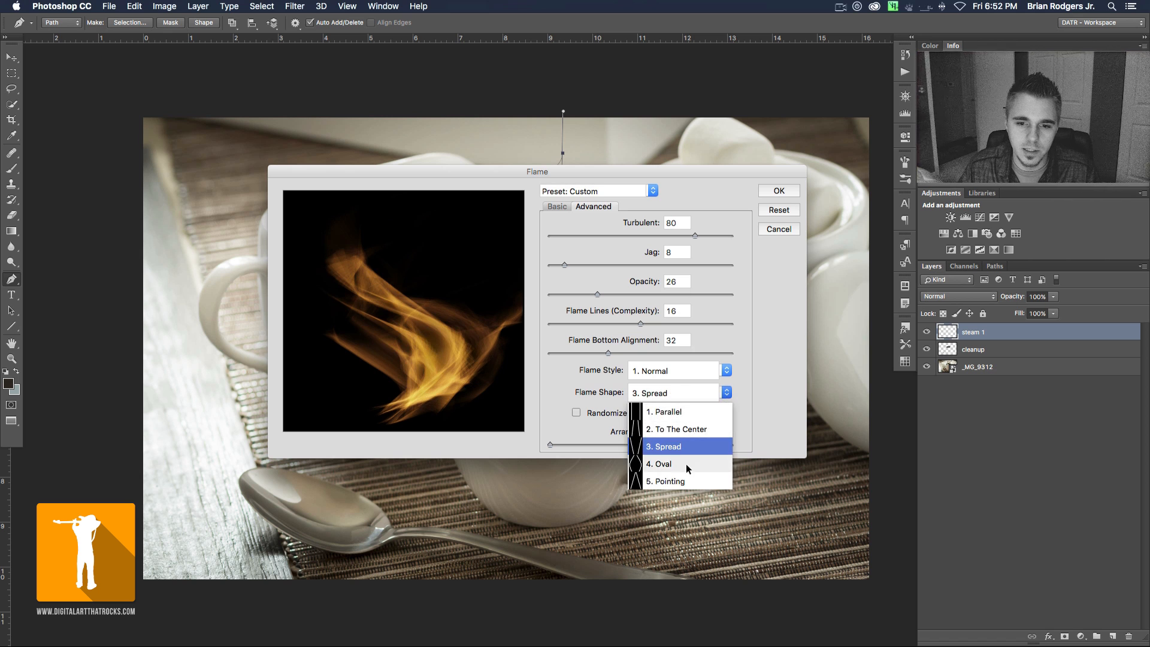
pyautogui.click(685, 464)
pyautogui.click(725, 393)
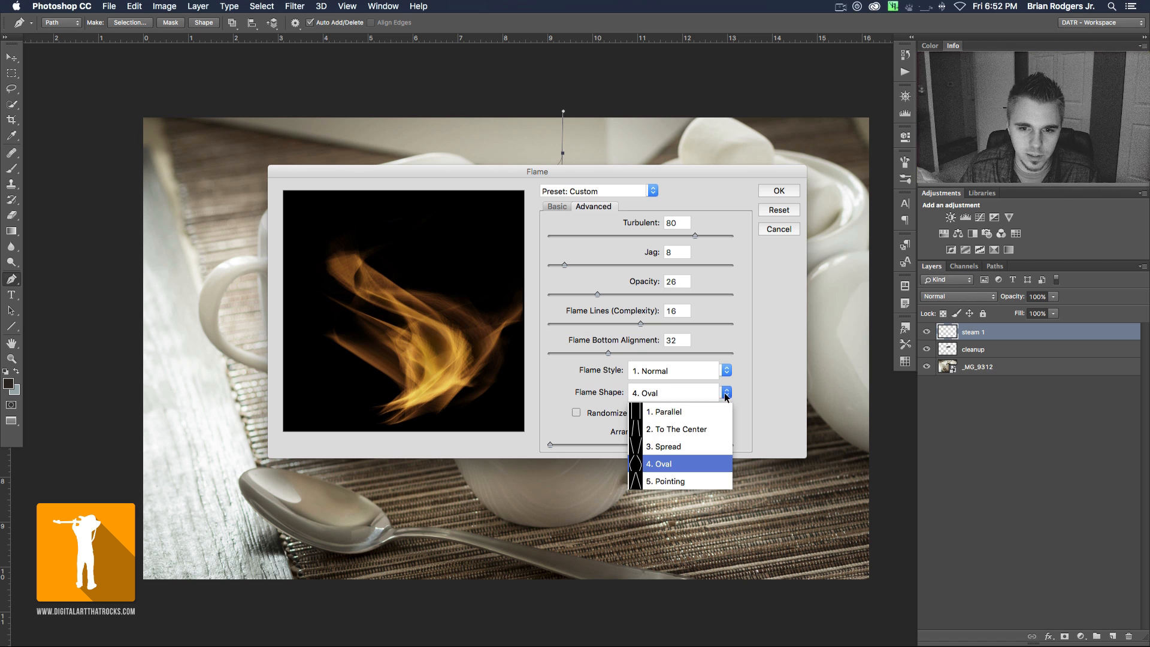
pyautogui.click(683, 480)
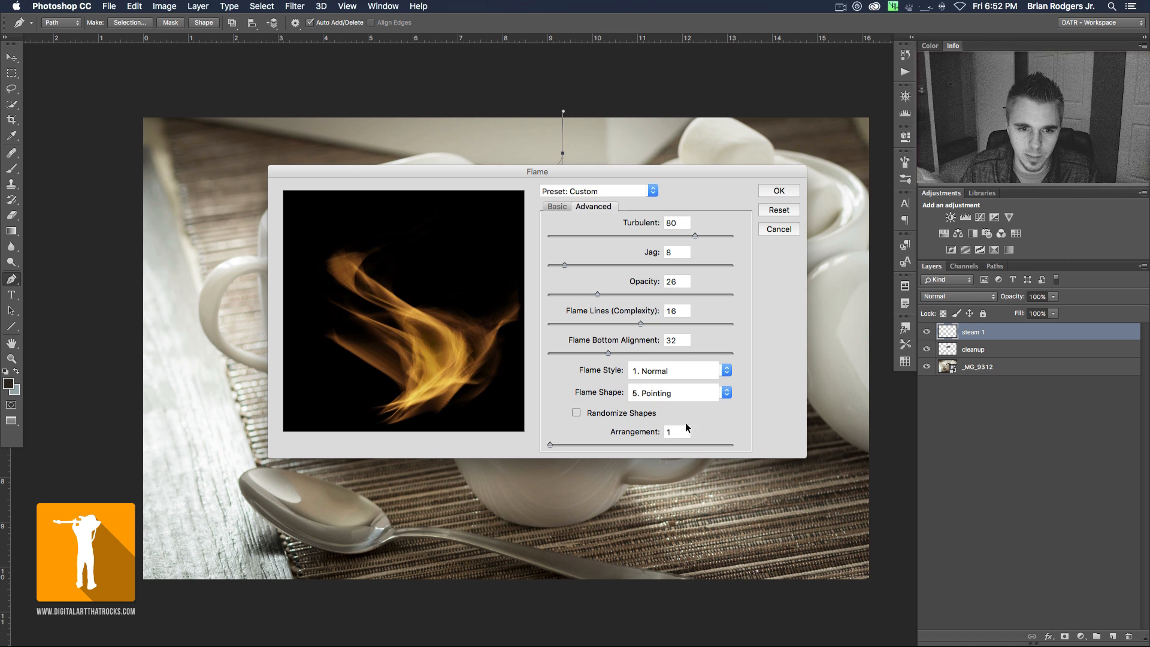
pyautogui.click(725, 395)
pyautogui.click(686, 412)
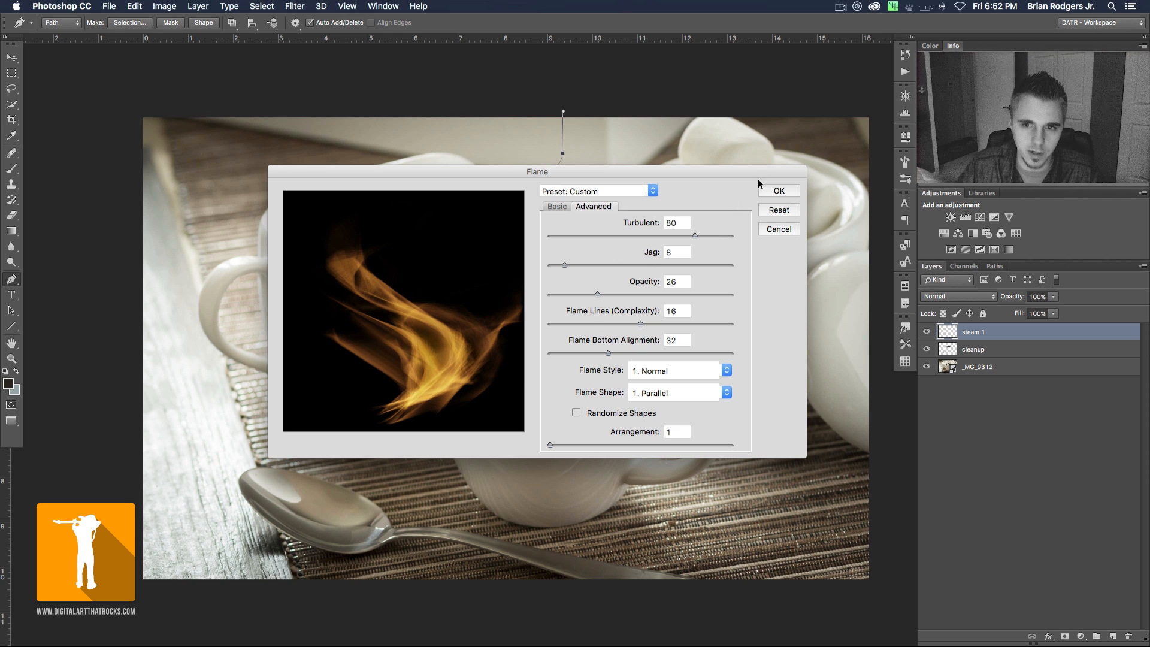
# - Render the flame on the steam 1 layer, and deselect the work path to hide it
pyautogui.click(779, 192)
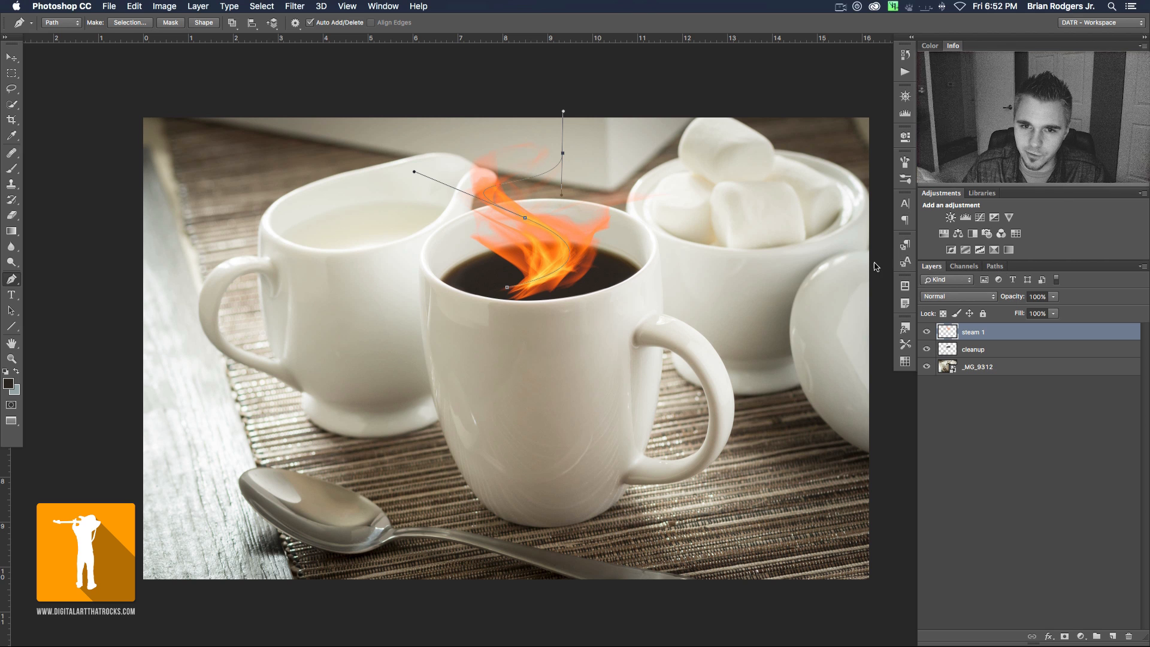
pyautogui.click(993, 267)
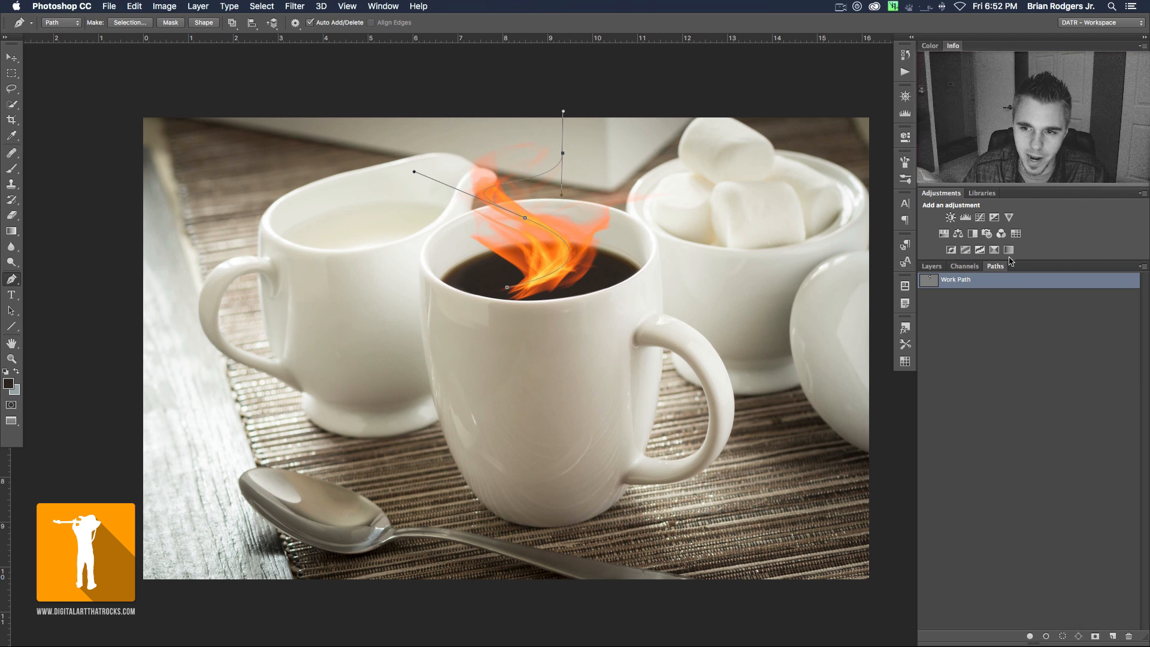
pyautogui.click(1000, 371)
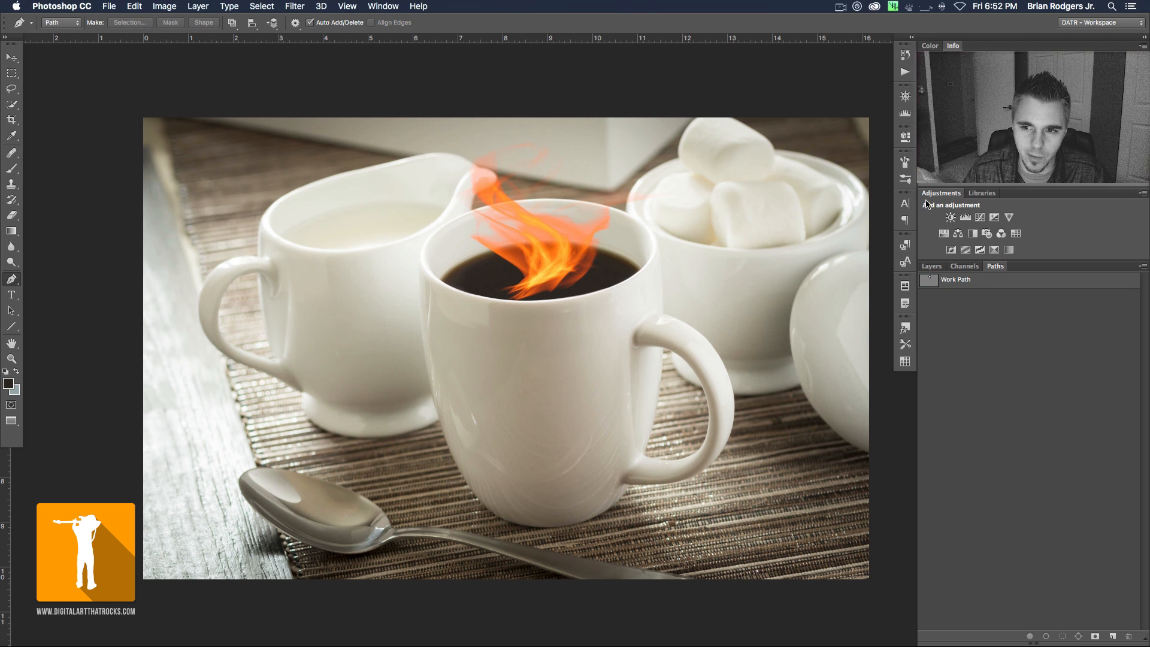
pyautogui.click(932, 267)
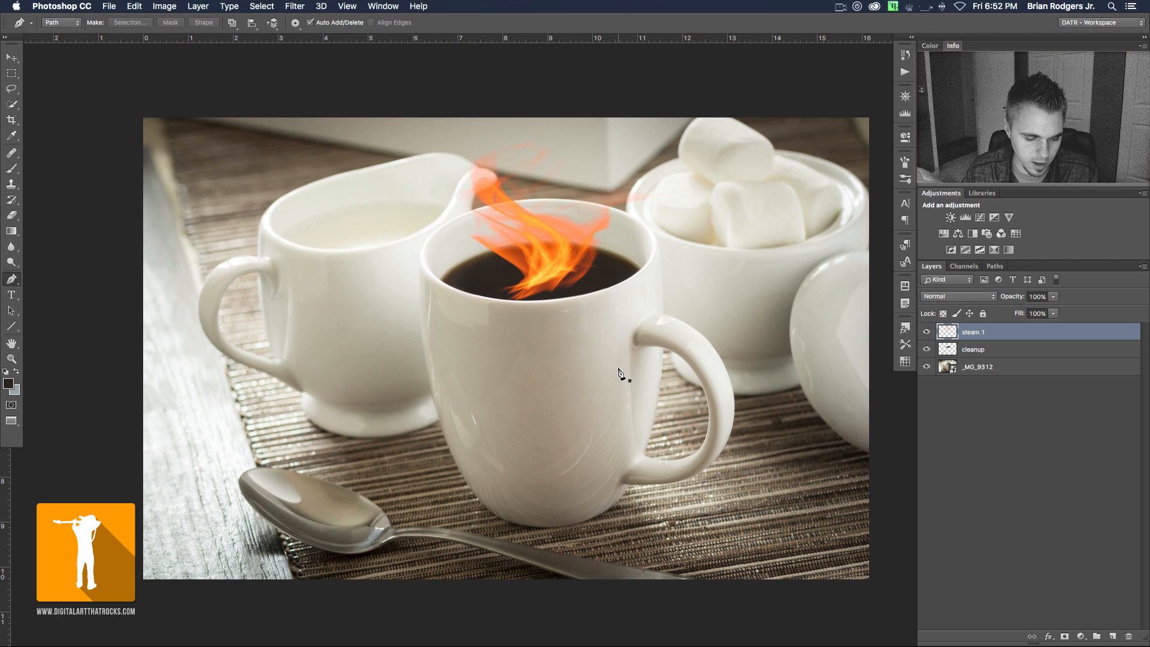
# - Desaturate the flame on the steam 1 layer and set the layer's blend mode to Screen
pyautogui.press('super+shift+u')
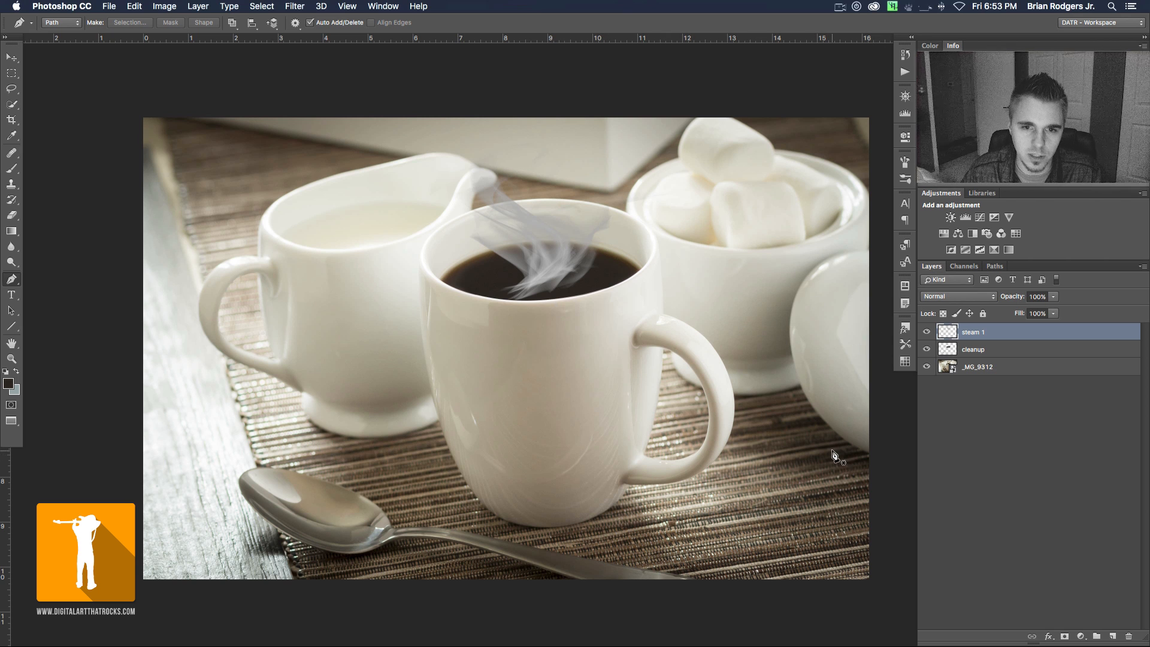
pyautogui.click(955, 296)
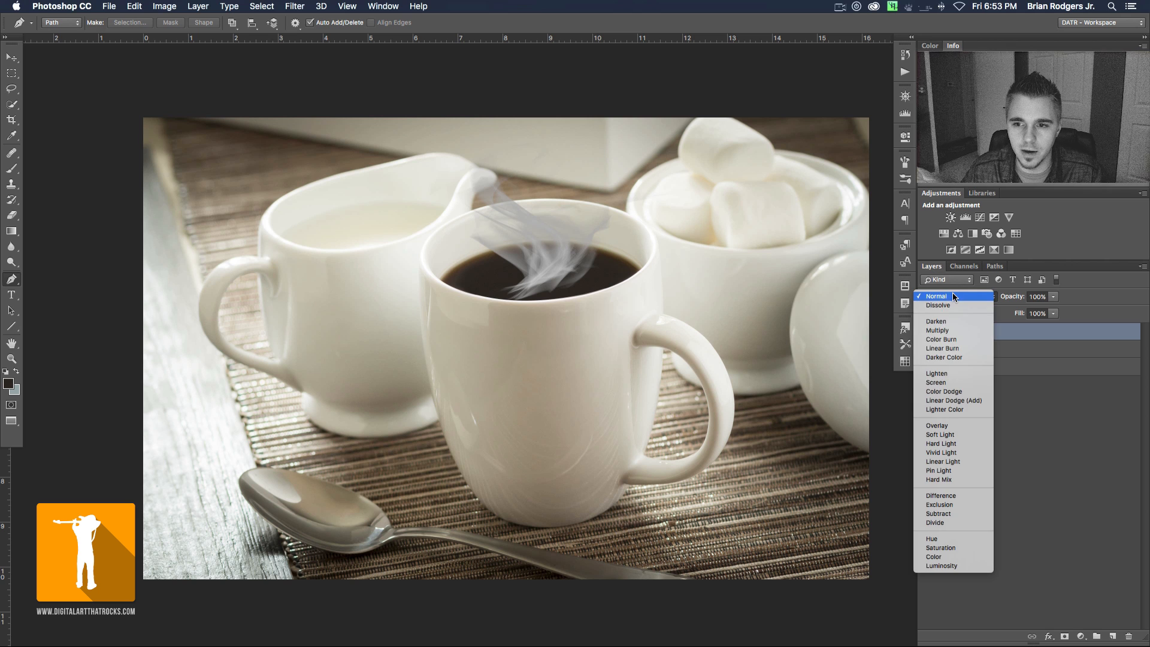
pyautogui.click(954, 382)
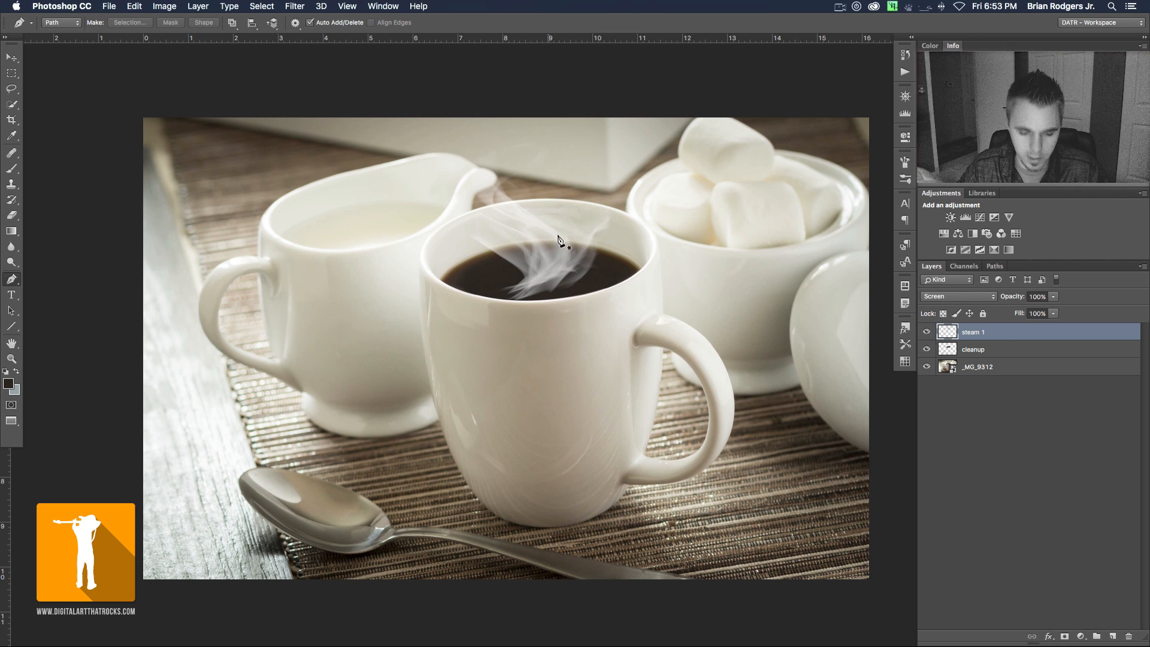
pyautogui.press('v')
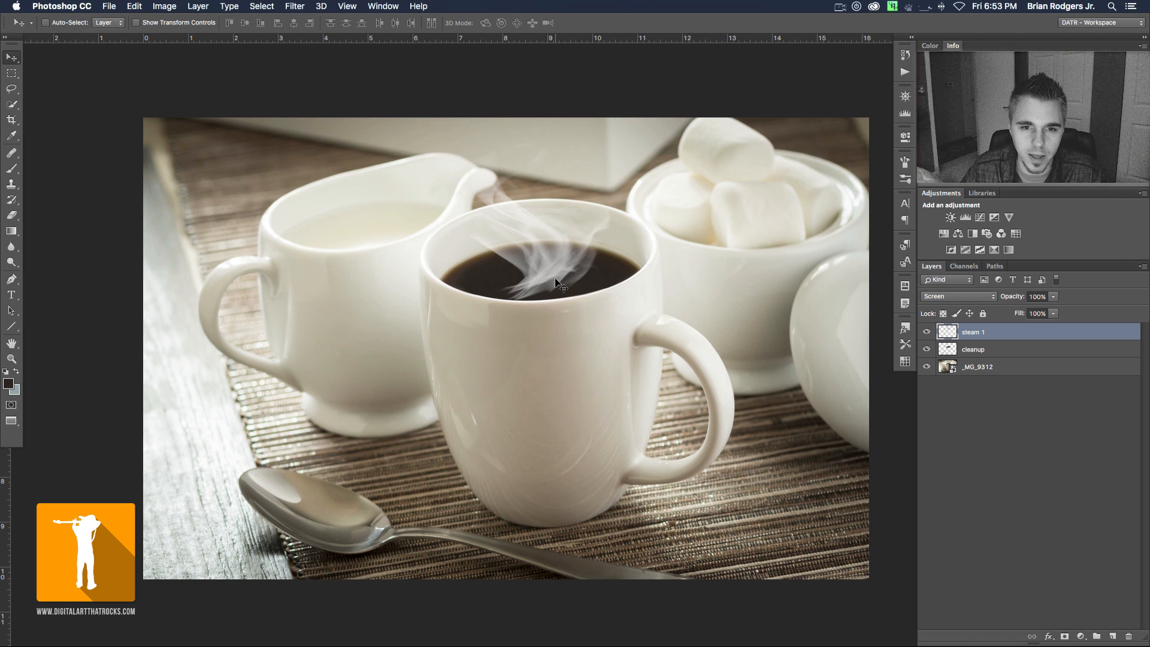
pyautogui.moveTo(554, 280)
pyautogui.mouseDown()
pyautogui.moveTo(556, 266)
pyautogui.moveTo(559, 287)
pyautogui.mouseUp()
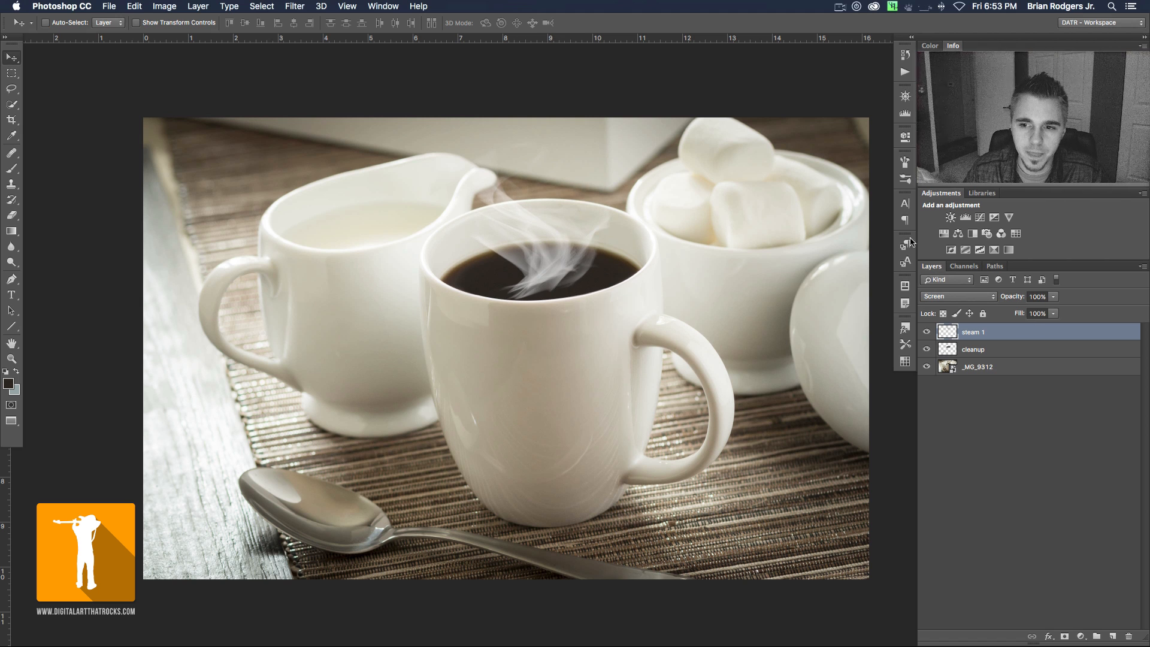
# - Convert the steam 1 layer to a smart object and apply a Gaussian Blur with a 4.3-pixel radius
pyautogui.rightClick(992, 338)
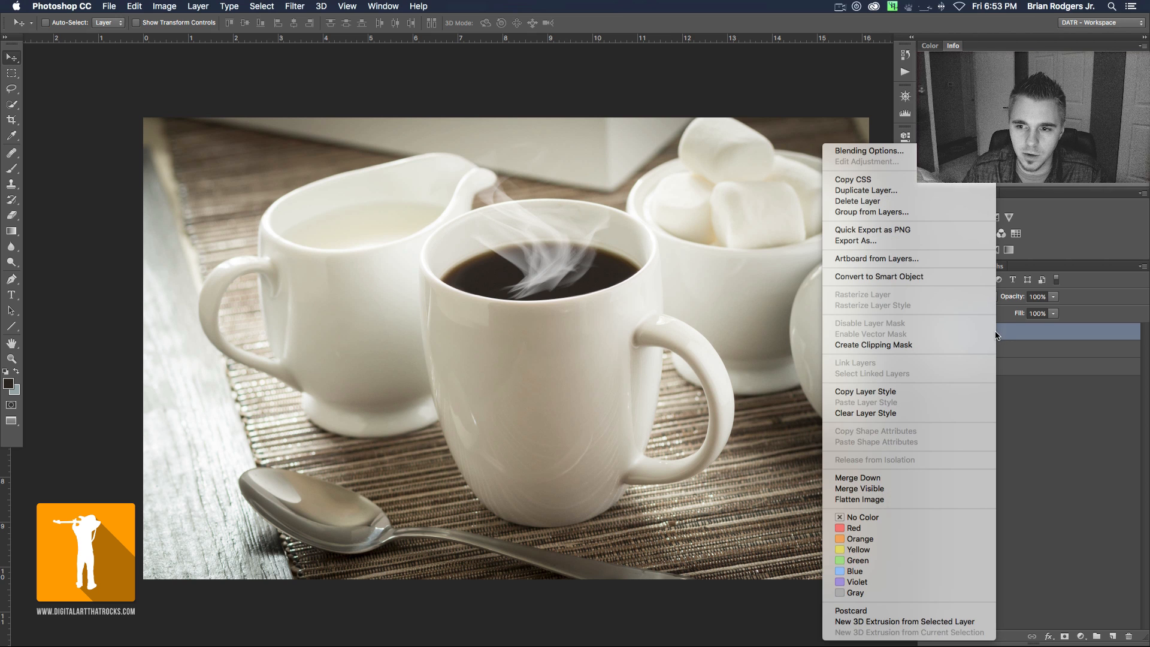
pyautogui.click(921, 276)
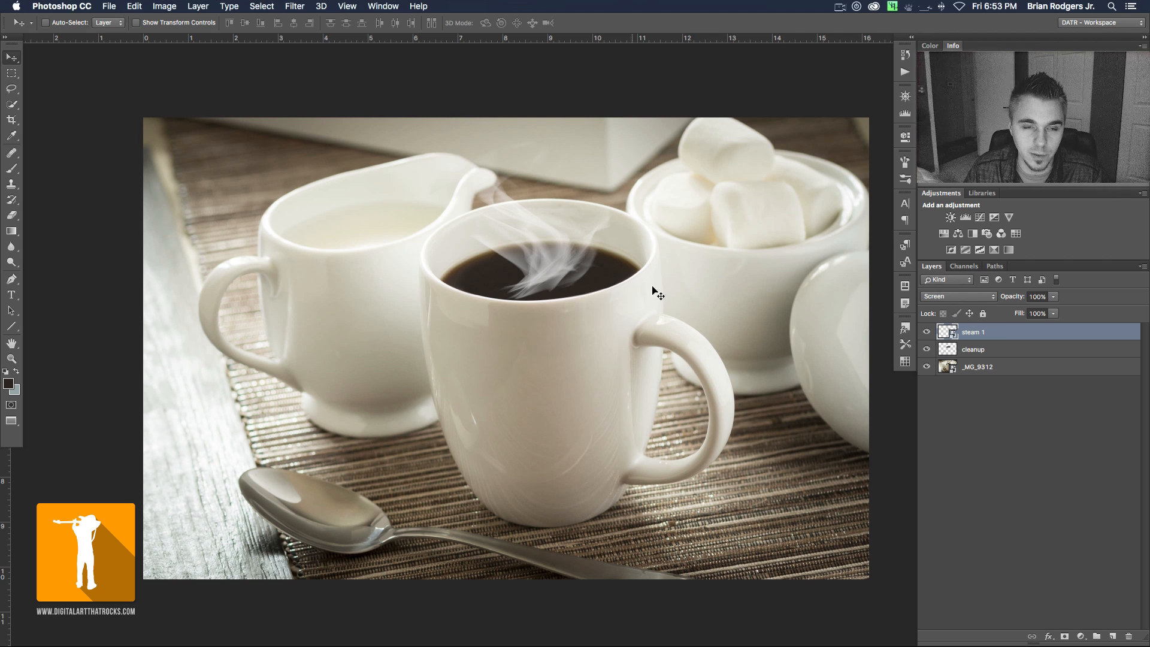
pyautogui.click(296, 5)
pyautogui.moveTo(354, 151)
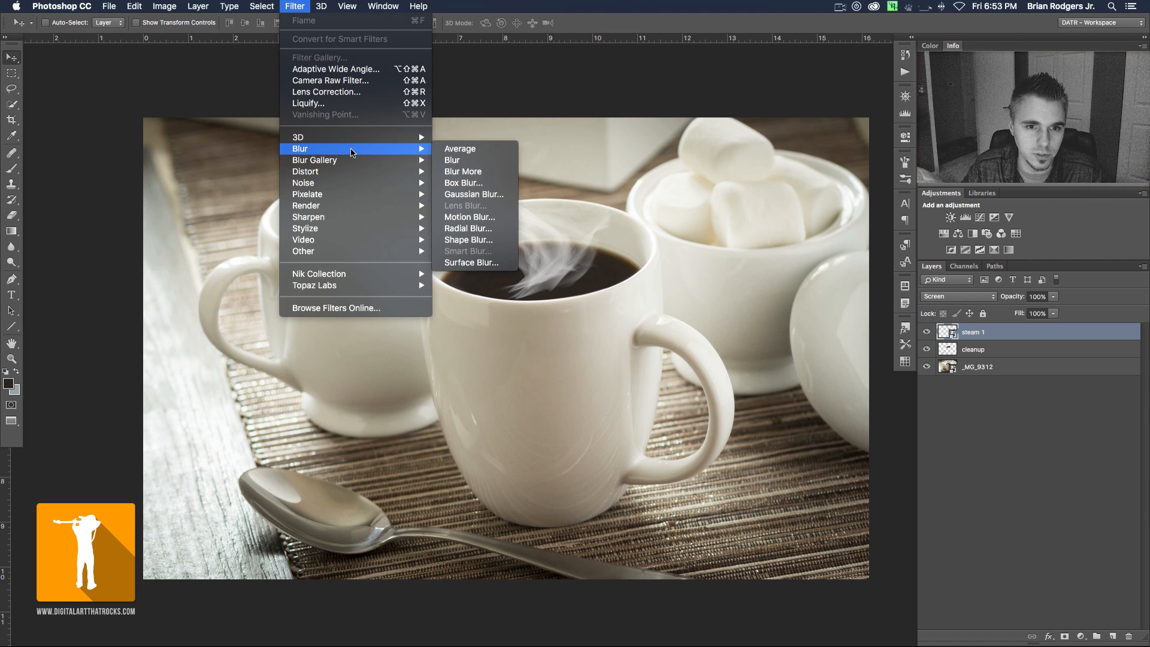
pyautogui.click(474, 194)
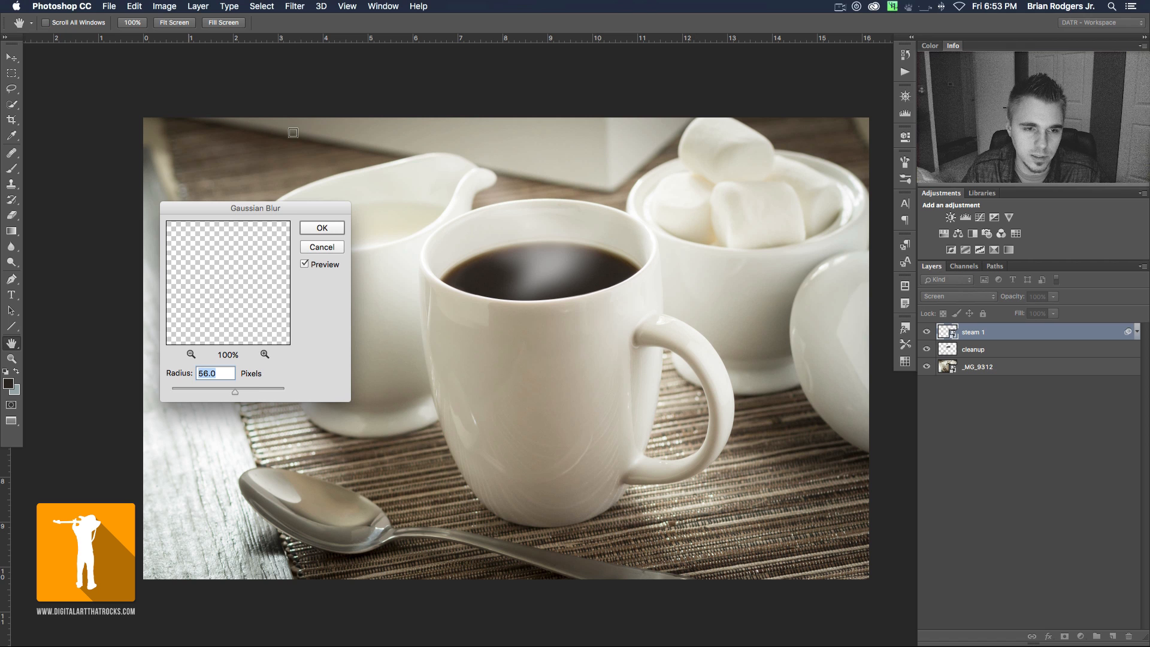
pyautogui.moveTo(293, 208); pyautogui.dragTo(283, 177)
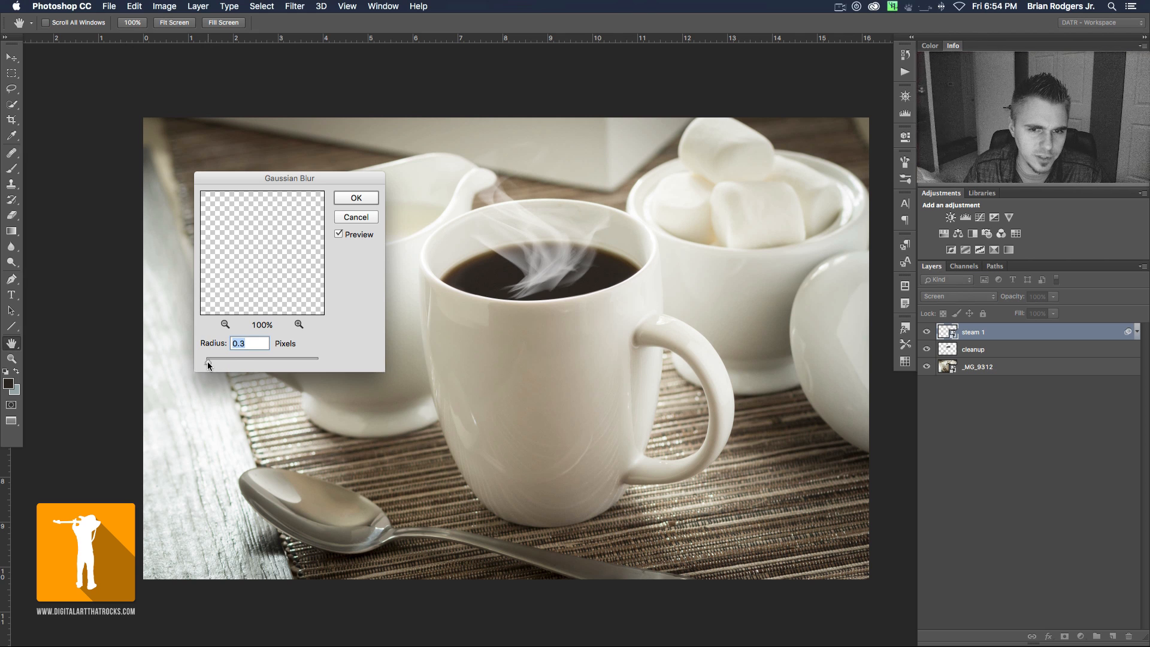
pyautogui.moveTo(214, 361); pyautogui.dragTo(218, 362)
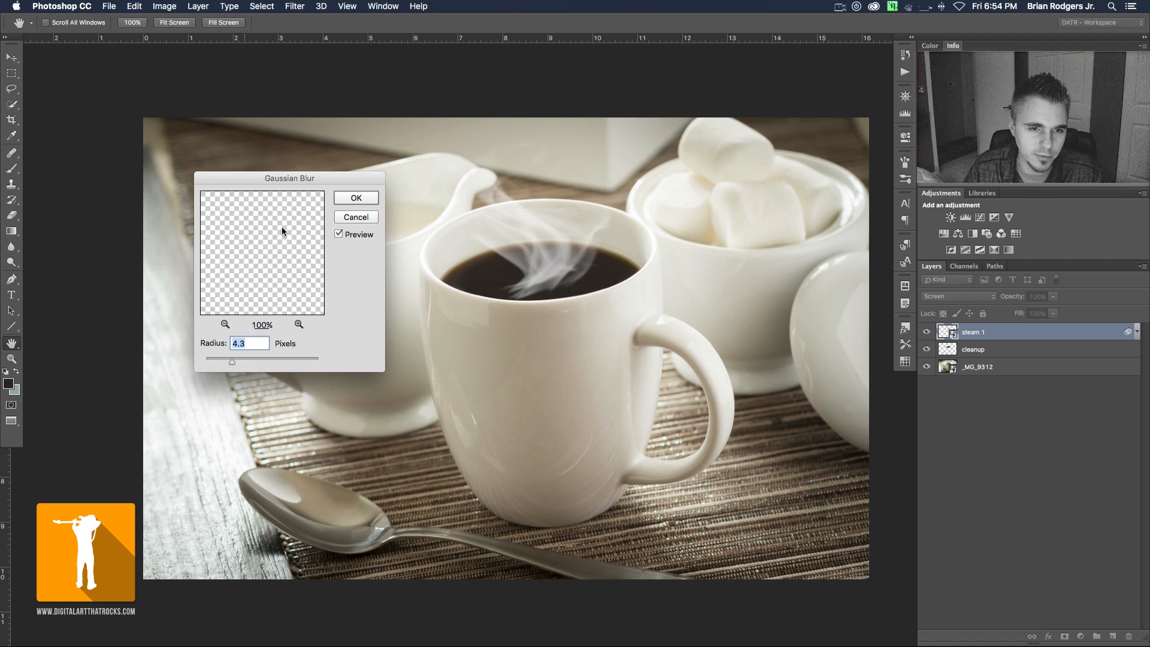
pyautogui.click(357, 198)
# - Add a layer mask to the steam 1 layer and activate the Brush tool with a soft tip at 0% hardness
pyautogui.press('v')
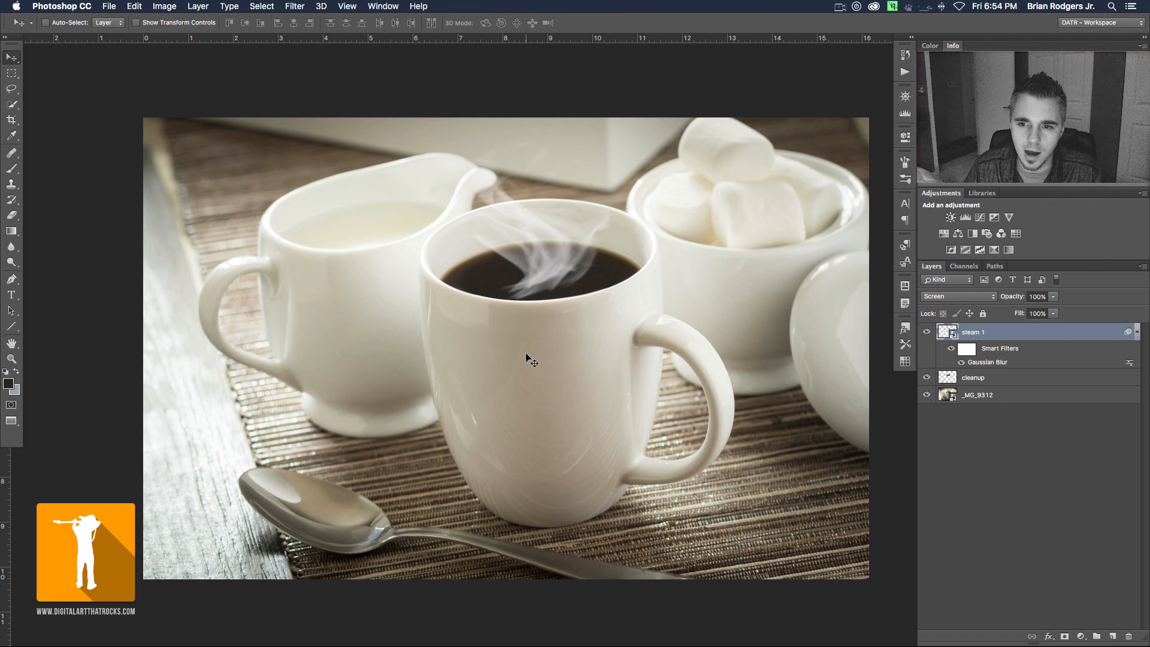
pyautogui.press('super+shift+m')
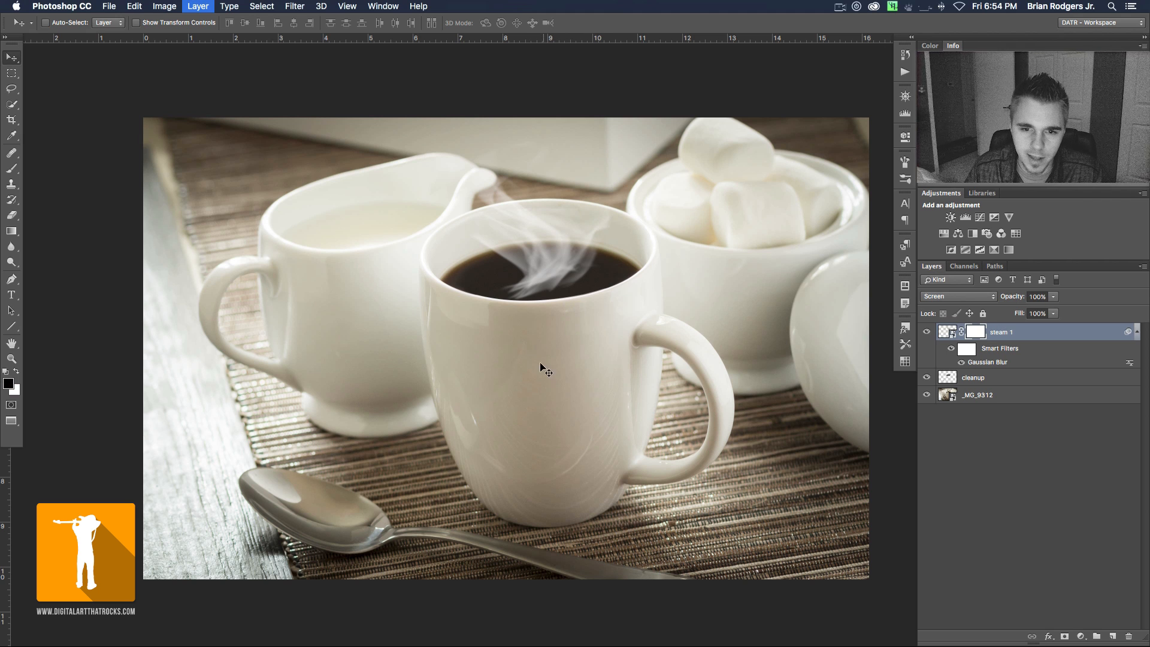
pyautogui.press('b')
pyautogui.rightClick(601, 330)
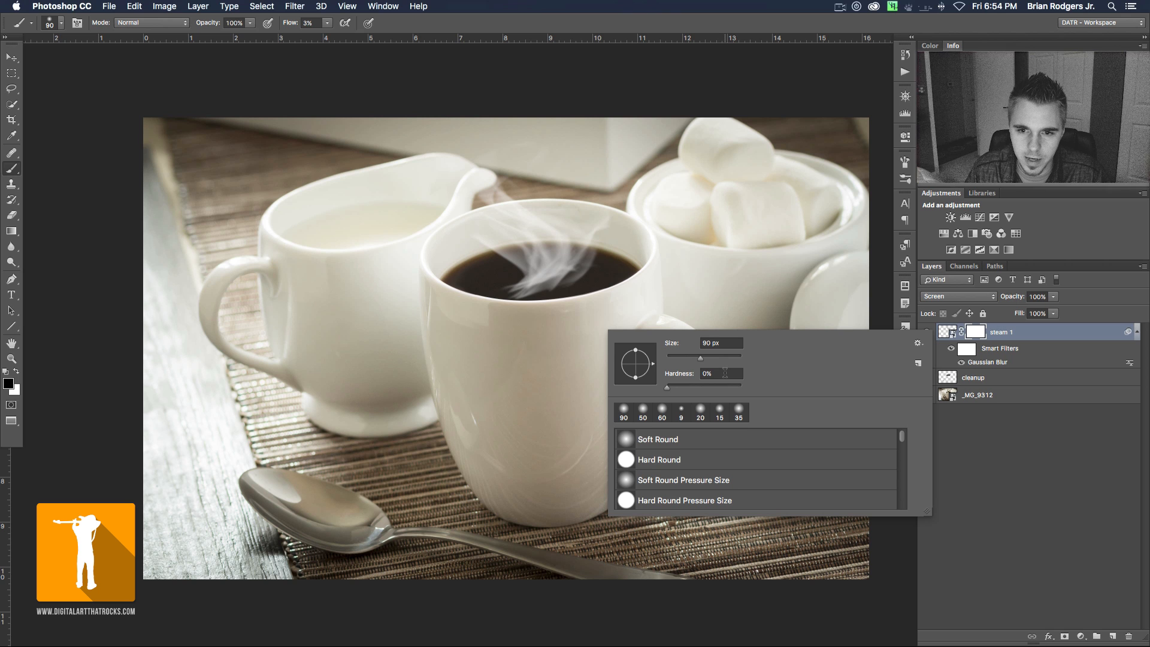
pyautogui.press('Escape')
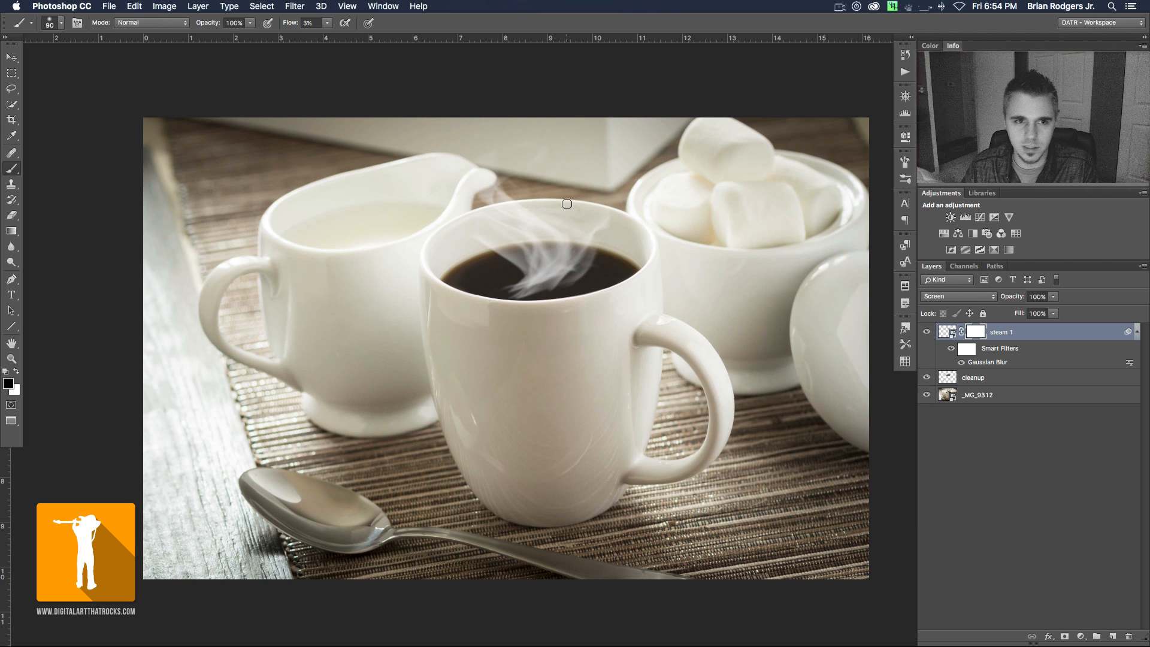
# - Set the brush flow to 5% and enlarge the brush to 500 px for masking the steam
pyautogui.click(308, 23)
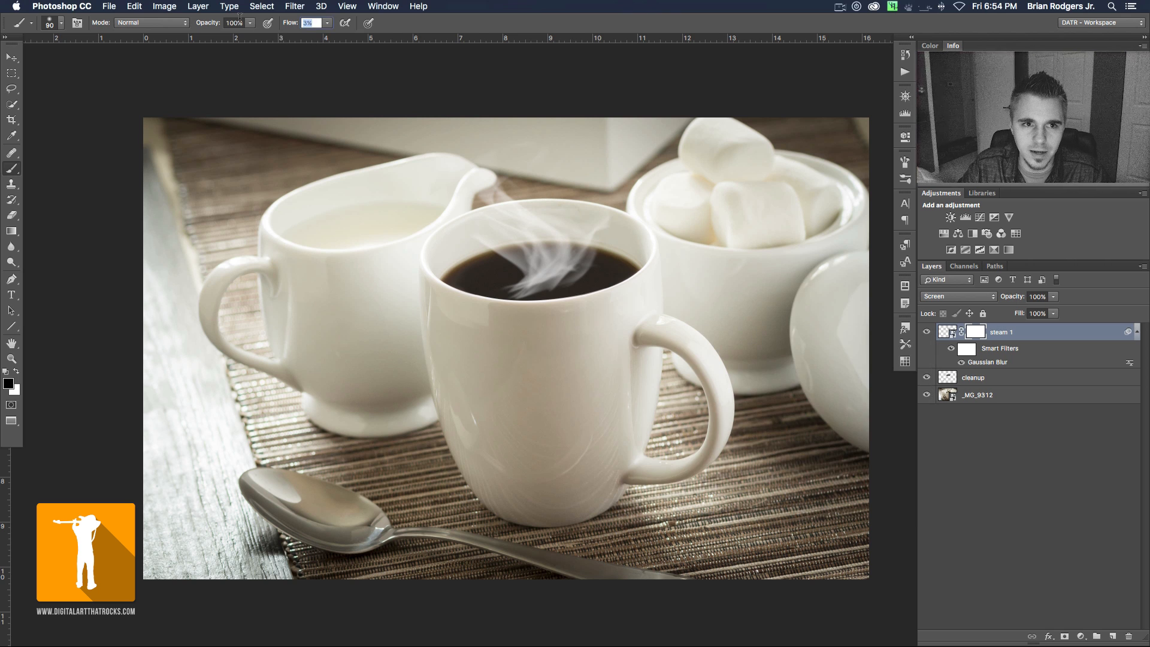
pyautogui.write('5')
pyautogui.press('Return')
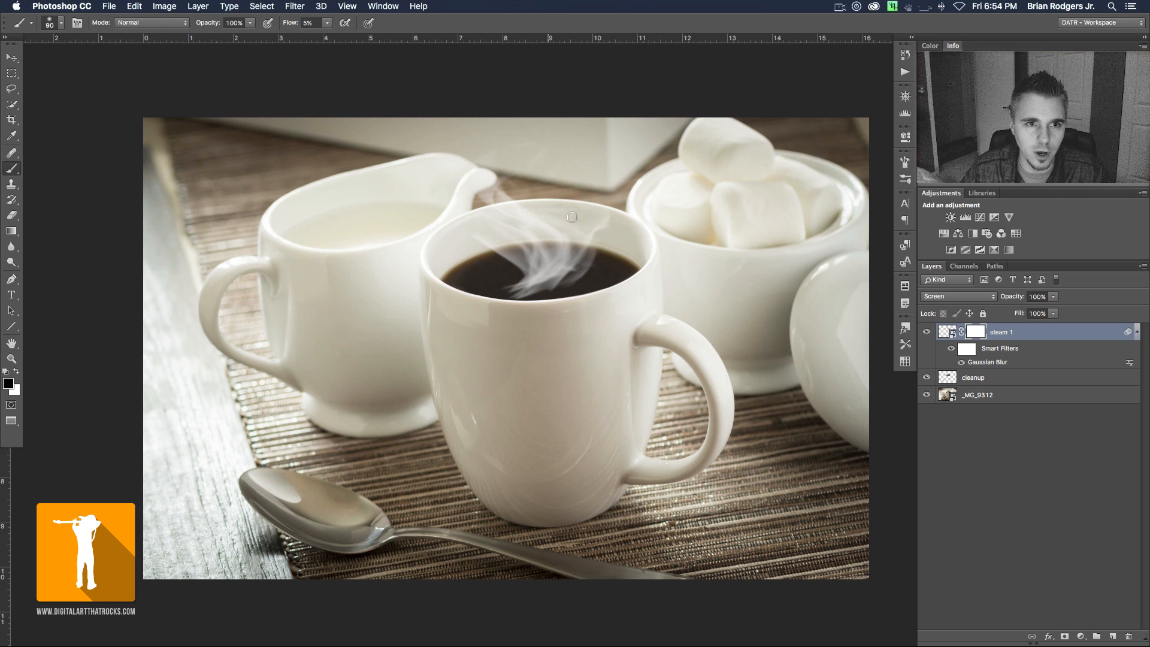
pyautogui.press(']')
pyautogui.press(']')
pyautogui.press(']')
pyautogui.press(']')
pyautogui.press(']')
pyautogui.press(']')
pyautogui.press(']')
pyautogui.press(']')
pyautogui.press(']')
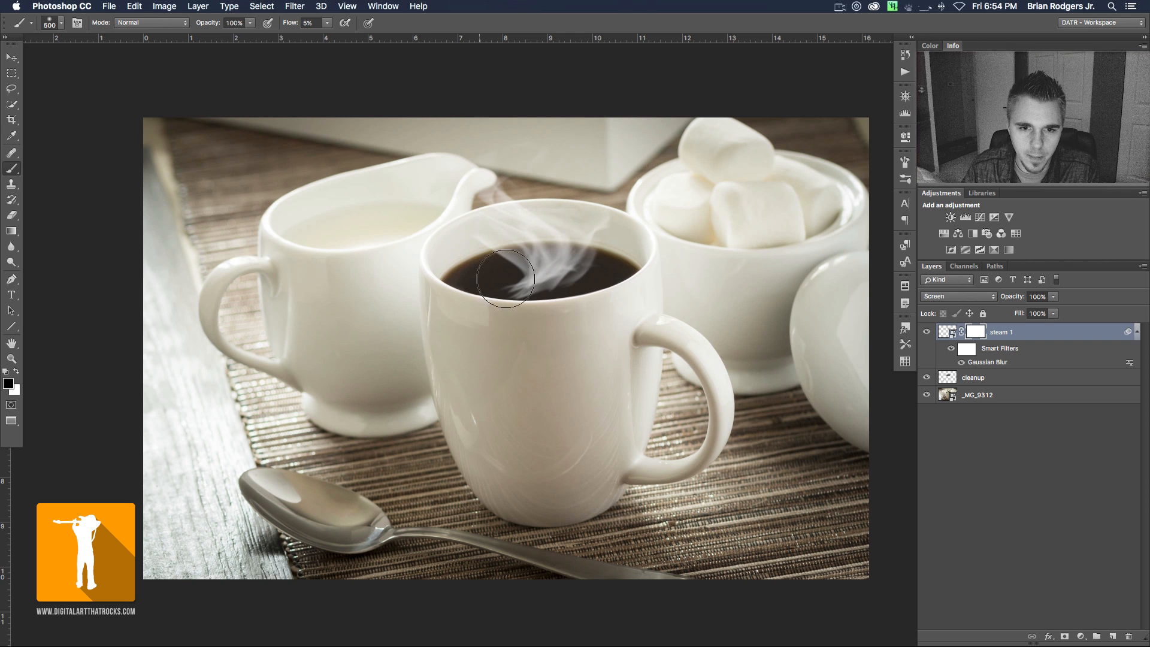
# - Paint on the steam 1 mask with varying soft brush sizes to fade the steam's lower edge along the mug's front rim
pyautogui.press(']')
pyautogui.press(']')
pyautogui.press('[')
pyautogui.press('[')
pyautogui.press('[')
pyautogui.press('[')
pyautogui.press('[')
pyautogui.press('[')
pyautogui.moveTo(483, 297)
pyautogui.mouseDown()
pyautogui.moveTo(640, 302)
pyautogui.moveTo(543, 303)
pyautogui.mouseUp()
pyautogui.press(']')
pyautogui.press(']')
pyautogui.press(']')
pyautogui.press(']')
pyautogui.press(']')
pyautogui.press(']')
pyautogui.press('[')
pyautogui.press('[')
pyautogui.press('[')
pyautogui.press('[')
pyautogui.press('[')
pyautogui.press('[')
pyautogui.press(']')
pyautogui.press(']')
pyautogui.press(']')
pyautogui.press(']')
pyautogui.press(']')
pyautogui.press('[')
pyautogui.press('[')
pyautogui.press(']')
pyautogui.press(']')
pyautogui.press(']')
pyautogui.press('[')
pyautogui.press('[')
pyautogui.press('[')
pyautogui.press('[')
pyautogui.press(']')
pyautogui.press(']')
pyautogui.press(']')
pyautogui.press(']')
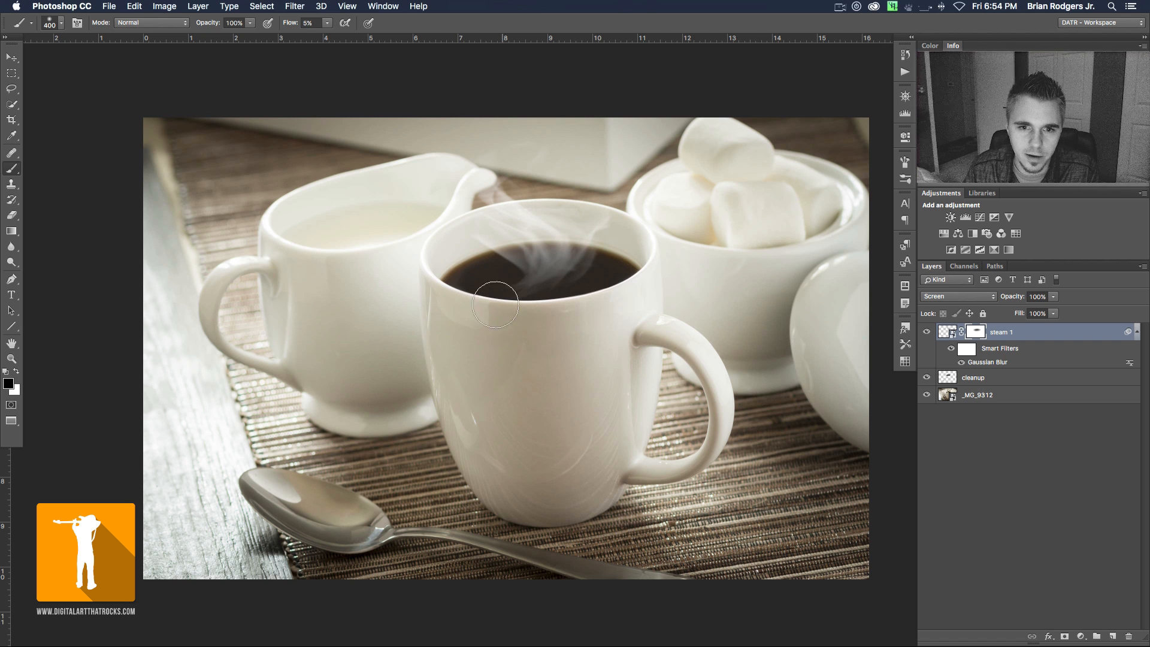
# - Refine the steam 1 mask over the coffee's back edge and front rim, using soft brush sizes from about 125 to 700 px
pyautogui.press('[')
pyautogui.press('[')
pyautogui.press('[')
pyautogui.press('[')
pyautogui.press('[')
pyautogui.press('[')
pyautogui.press('[')
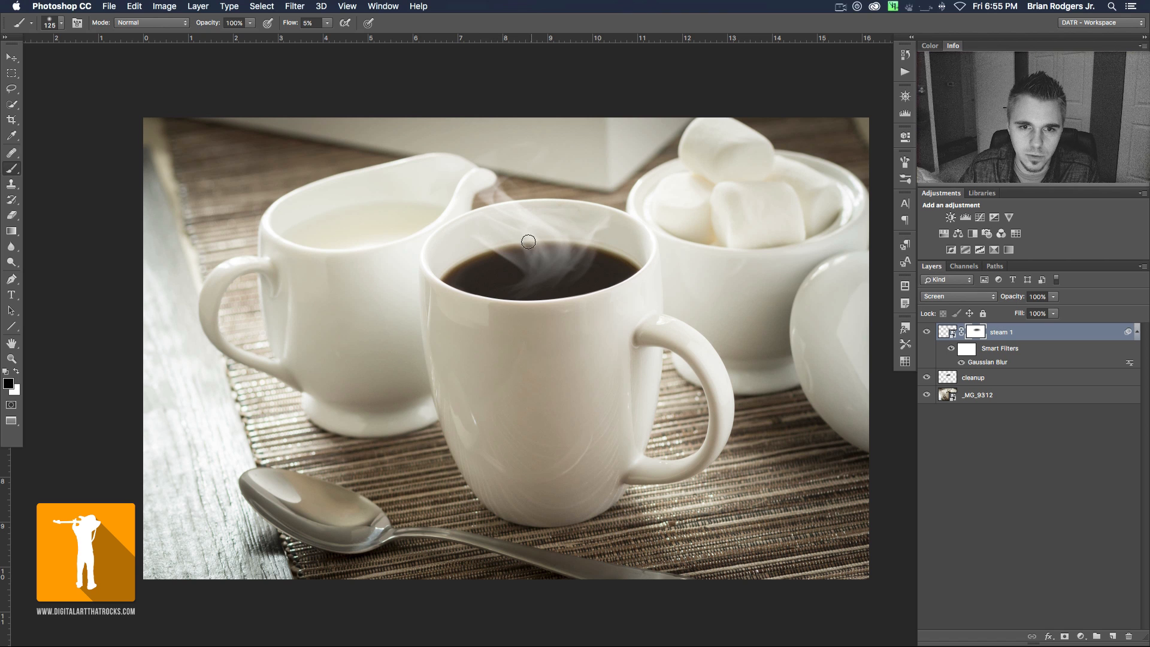
pyautogui.press('[')
pyautogui.press('[')
pyautogui.press('[')
pyautogui.press('[')
pyautogui.press('[')
pyautogui.press(']')
pyautogui.press(']')
pyautogui.press(']')
pyautogui.press(']')
pyautogui.press(']')
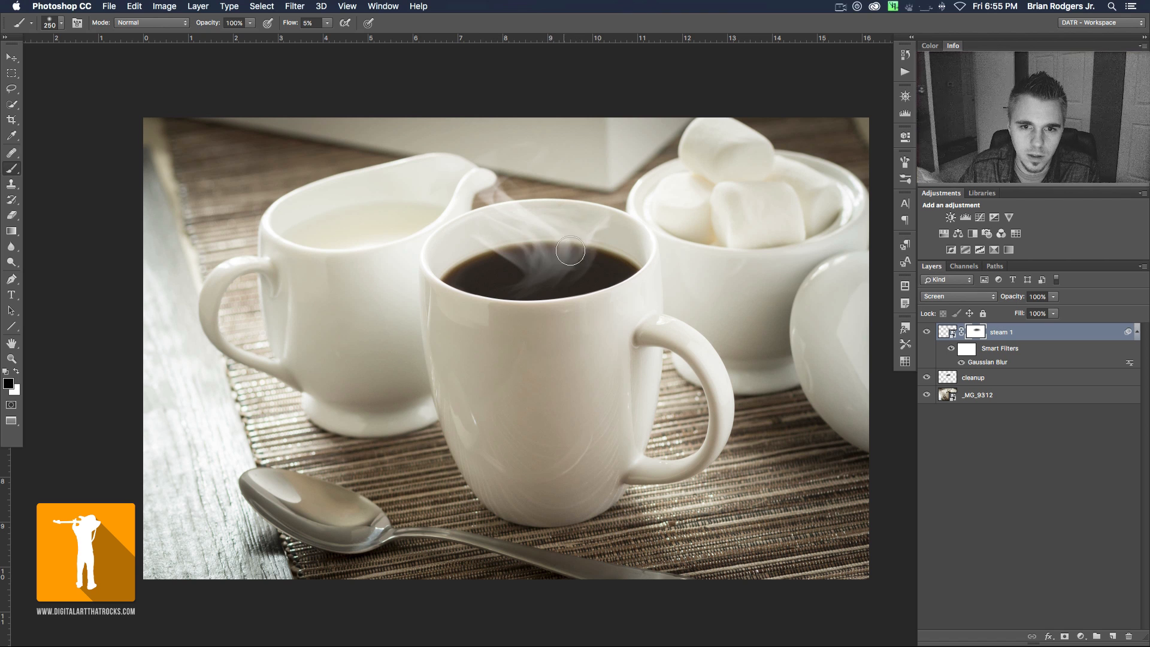
pyautogui.press(']')
pyautogui.press(']')
pyautogui.press(']')
pyautogui.press(']')
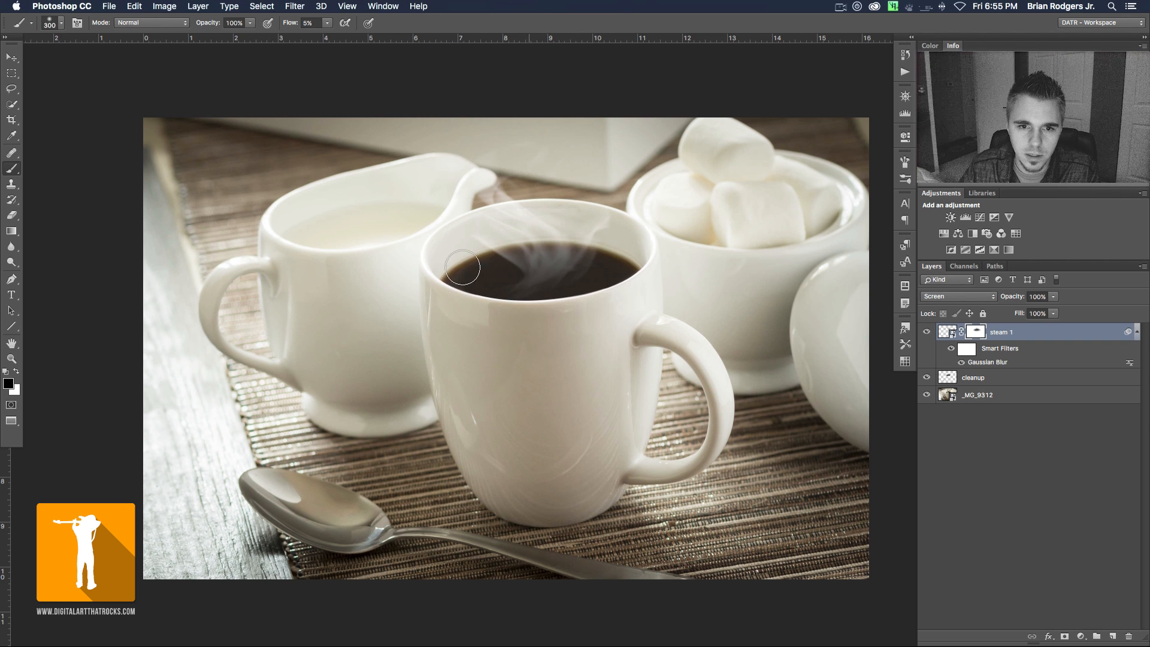
pyautogui.press(']')
pyautogui.press(']')
pyautogui.press(']')
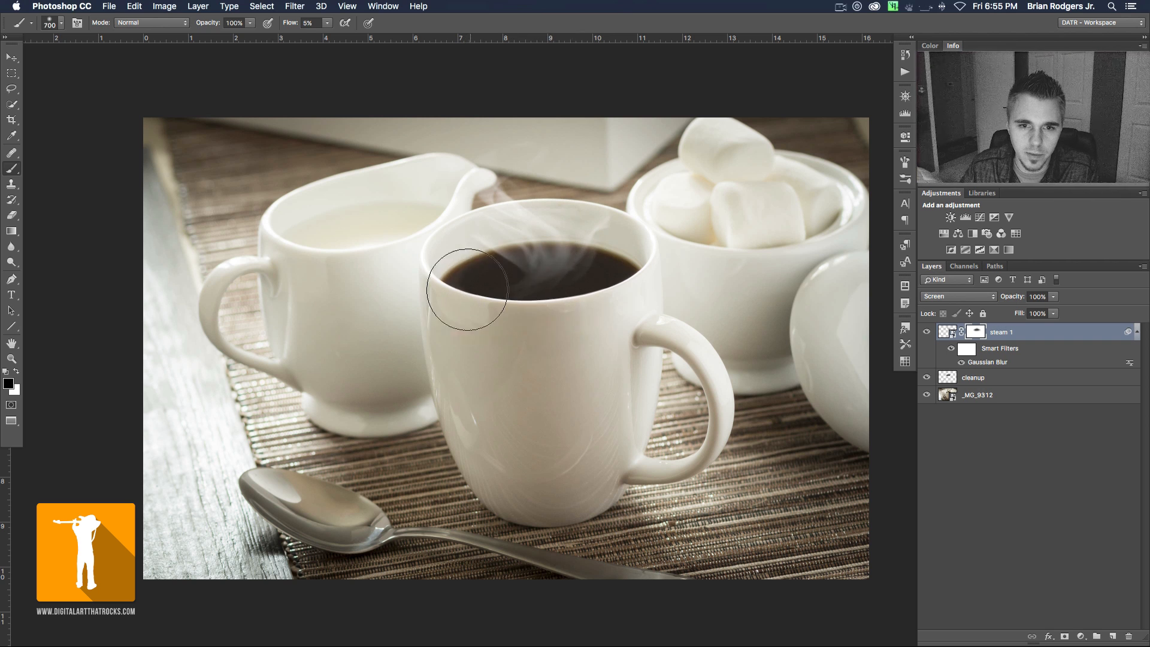
pyautogui.press('[')
pyautogui.press('[')
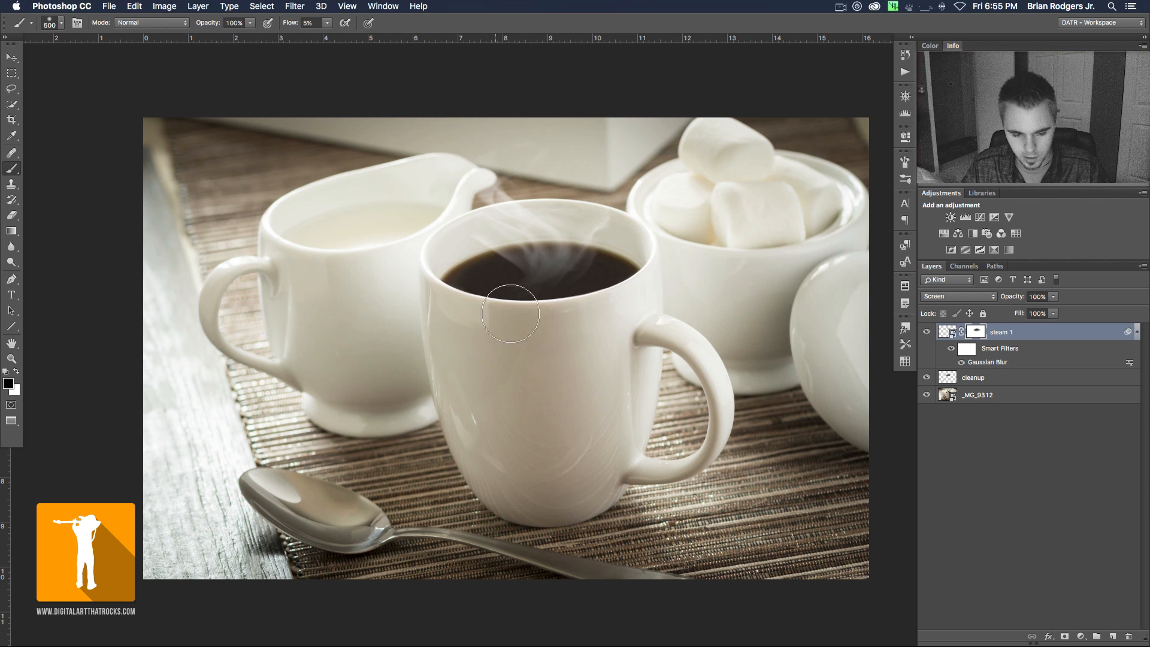
# - Reposition the steam 1 layer over the right half of the coffee surface with the Move tool
pyautogui.press('v')
pyautogui.moveTo(549, 250); pyautogui.dragTo(509, 251)
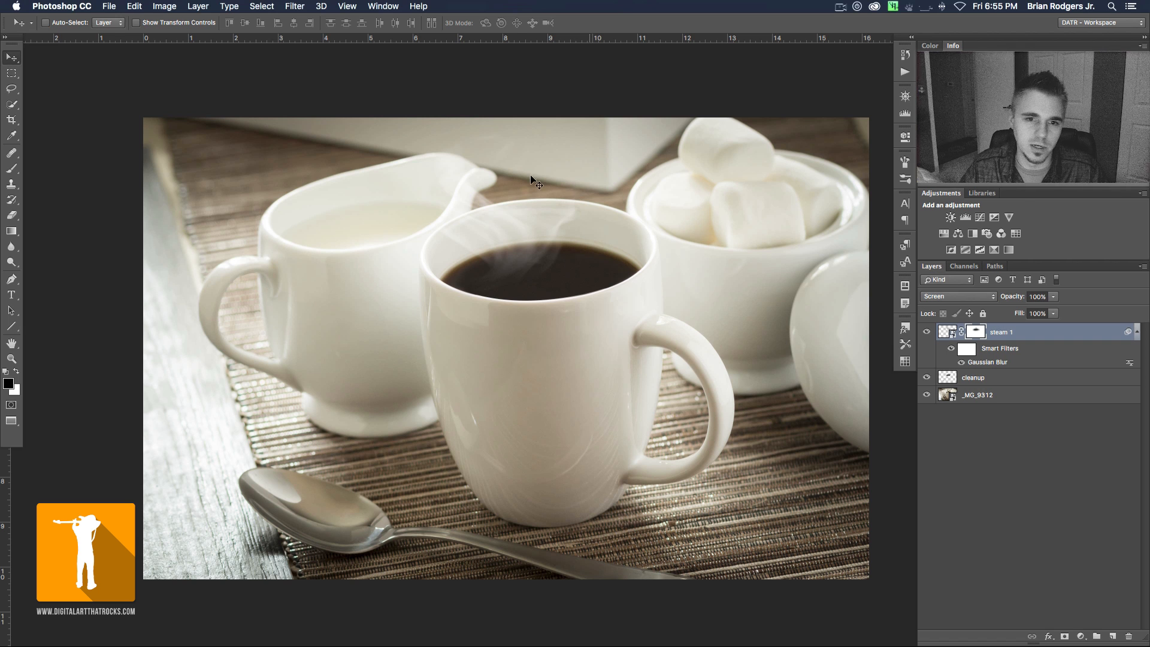
pyautogui.moveTo(520, 250); pyautogui.dragTo(589, 253)
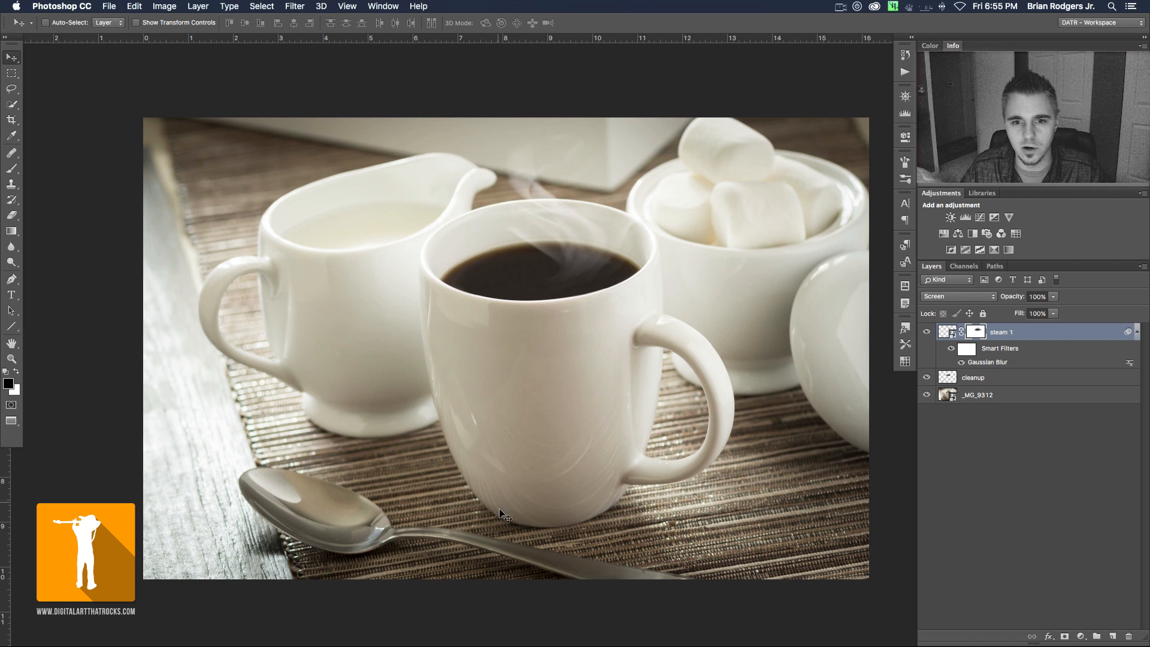
pyautogui.moveTo(586, 260)
pyautogui.mouseDown()
pyautogui.moveTo(591, 250)
pyautogui.moveTo(580, 248)
pyautogui.mouseUp()
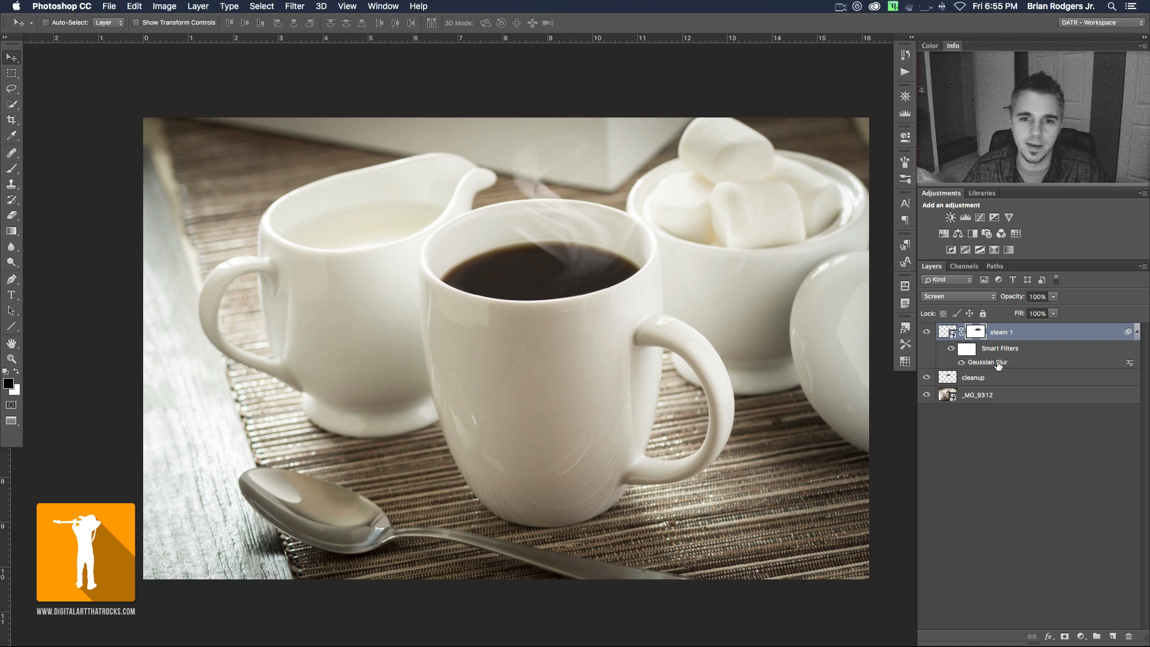
# - Create a new path and draw a two-point curve with the Pen tool over the left half of the coffee
pyautogui.click(992, 268)
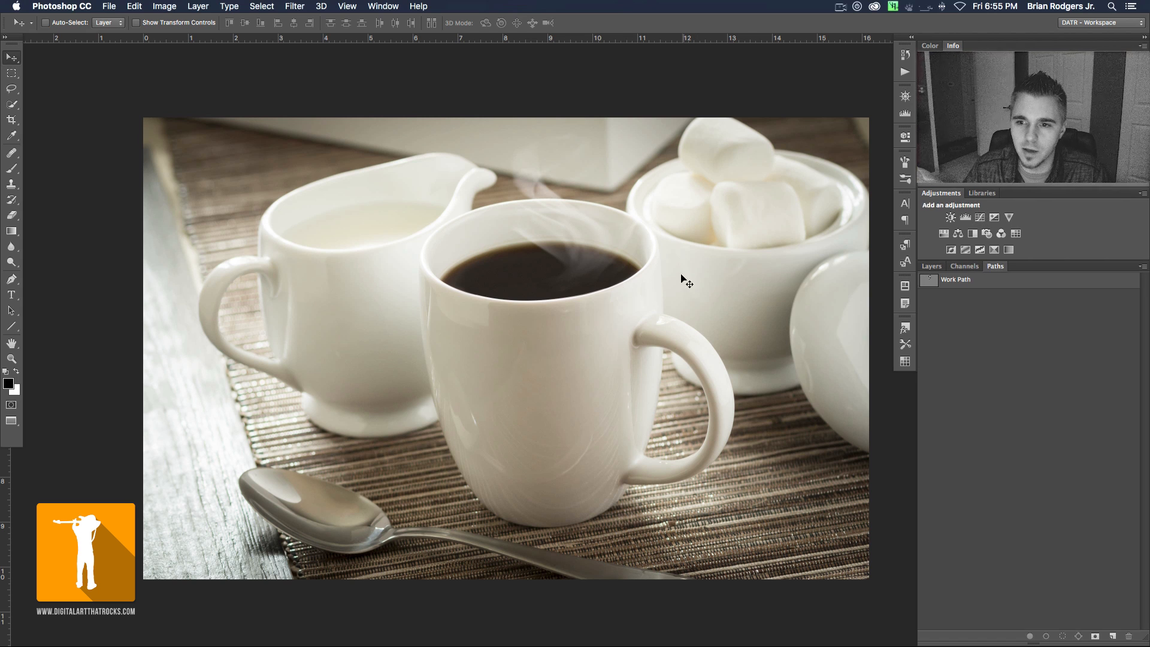
pyautogui.click(1114, 635)
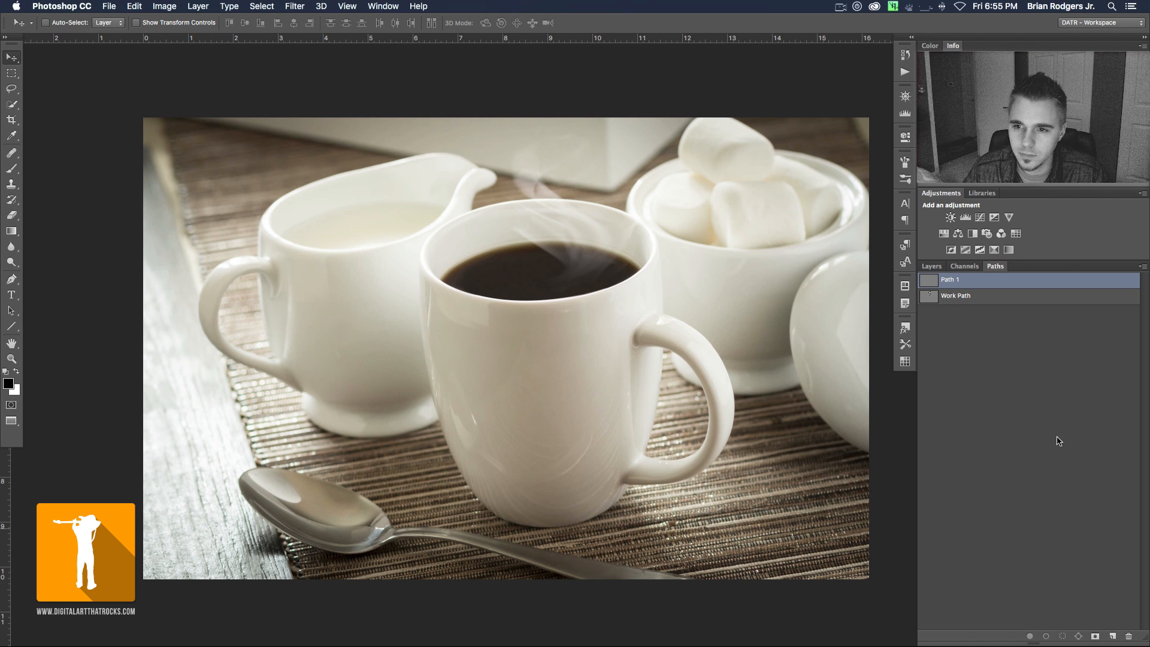
pyautogui.click(932, 268)
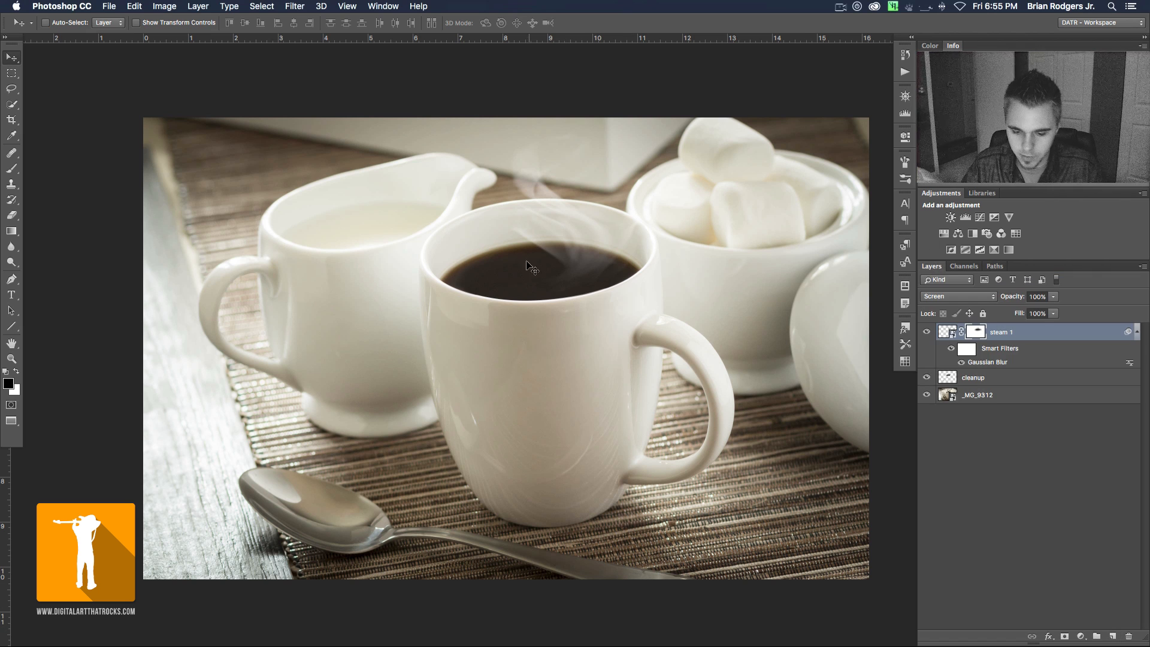
pyautogui.press('p')
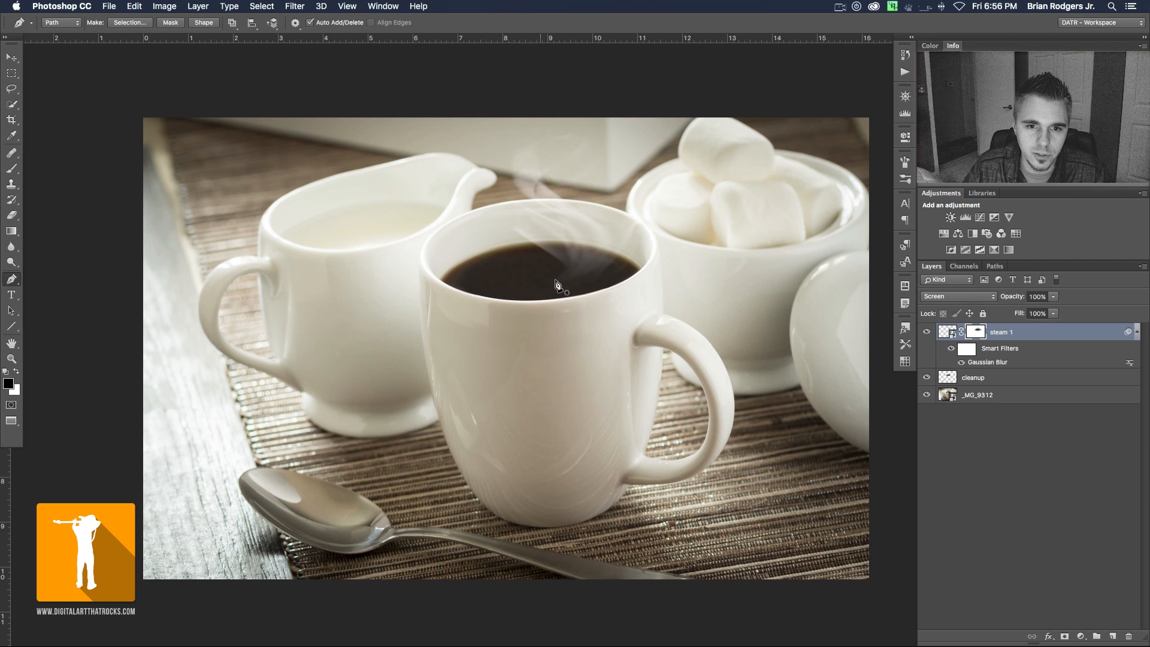
pyautogui.click(528, 252)
pyautogui.moveTo(538, 291); pyautogui.dragTo(702, 303)
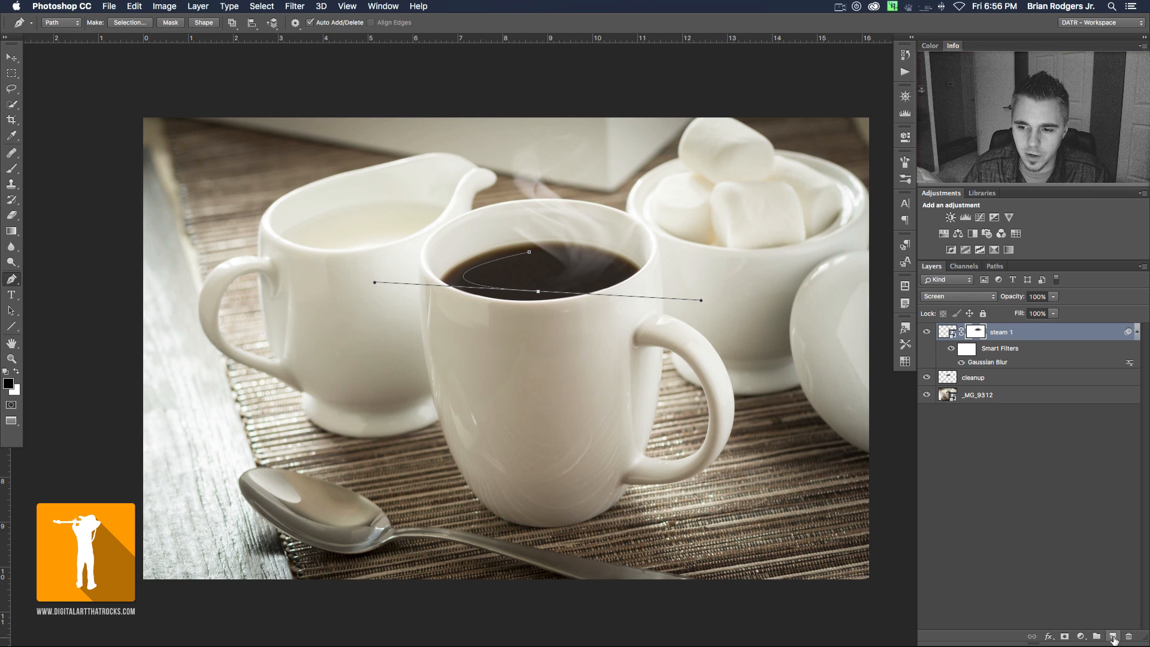
# - Add a new layer above steam 1 and render a Flame on it using the One Flame Along Path type
pyautogui.click(1112, 636)
pyautogui.click(293, 5)
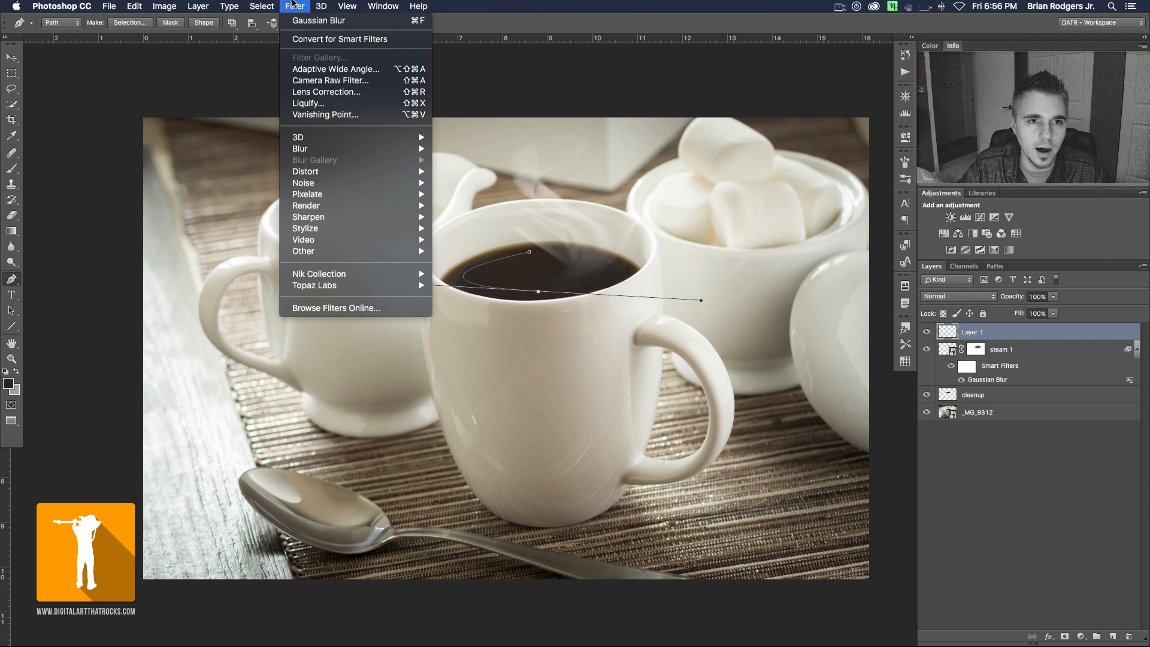
pyautogui.moveTo(323, 197)
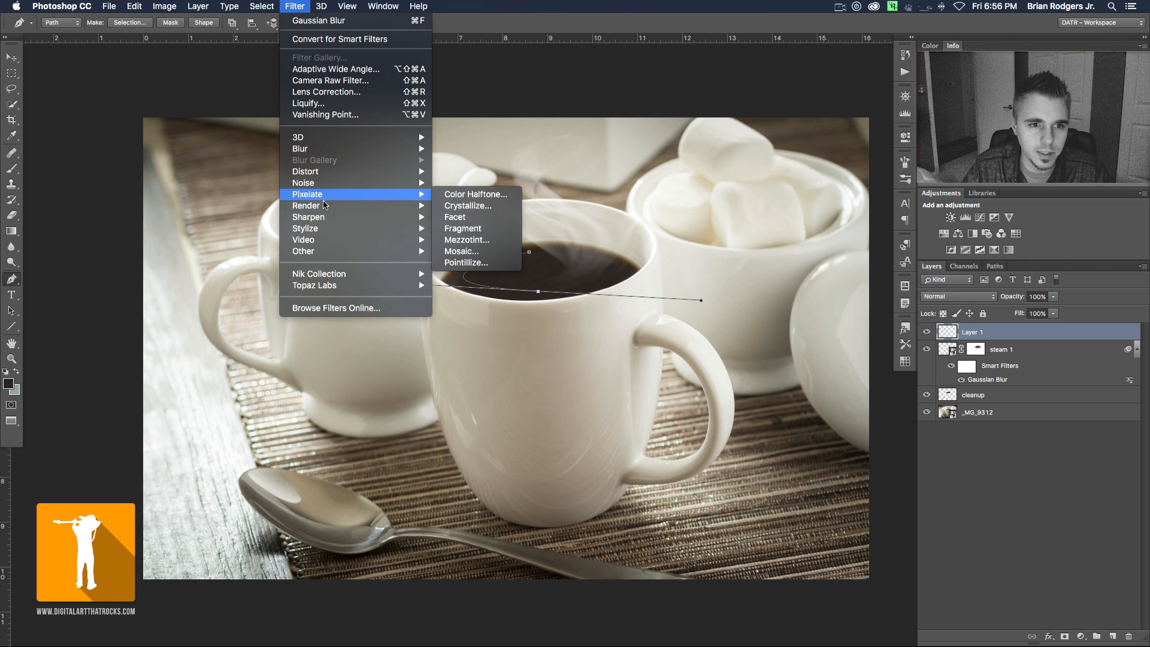
pyautogui.click(465, 206)
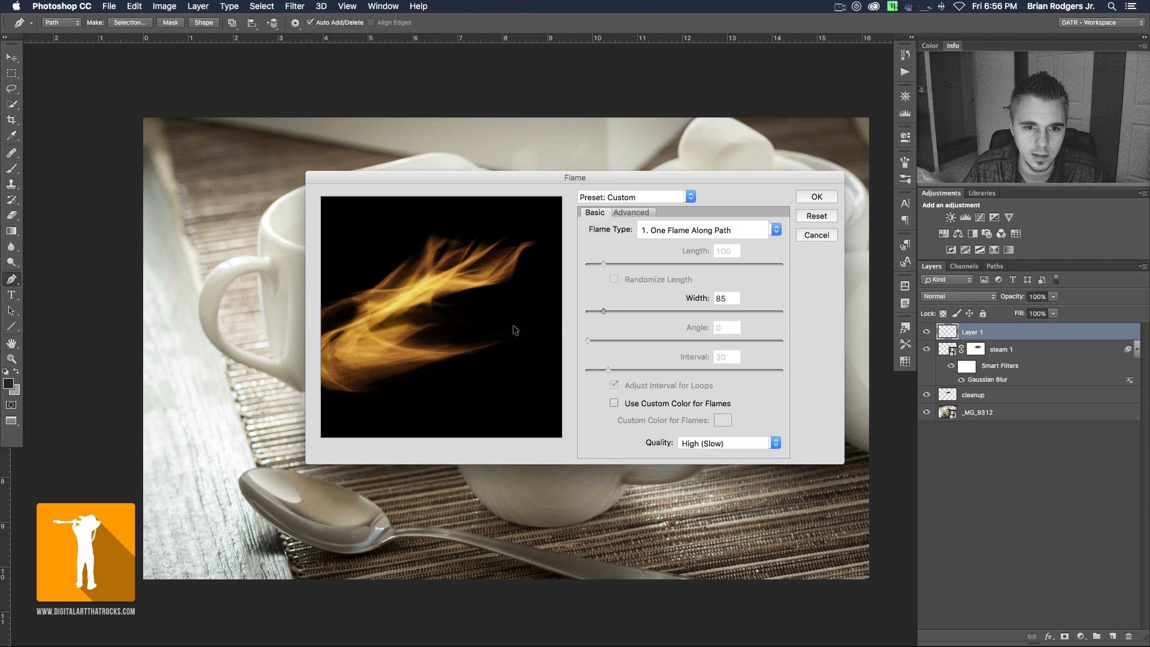
pyautogui.click(635, 213)
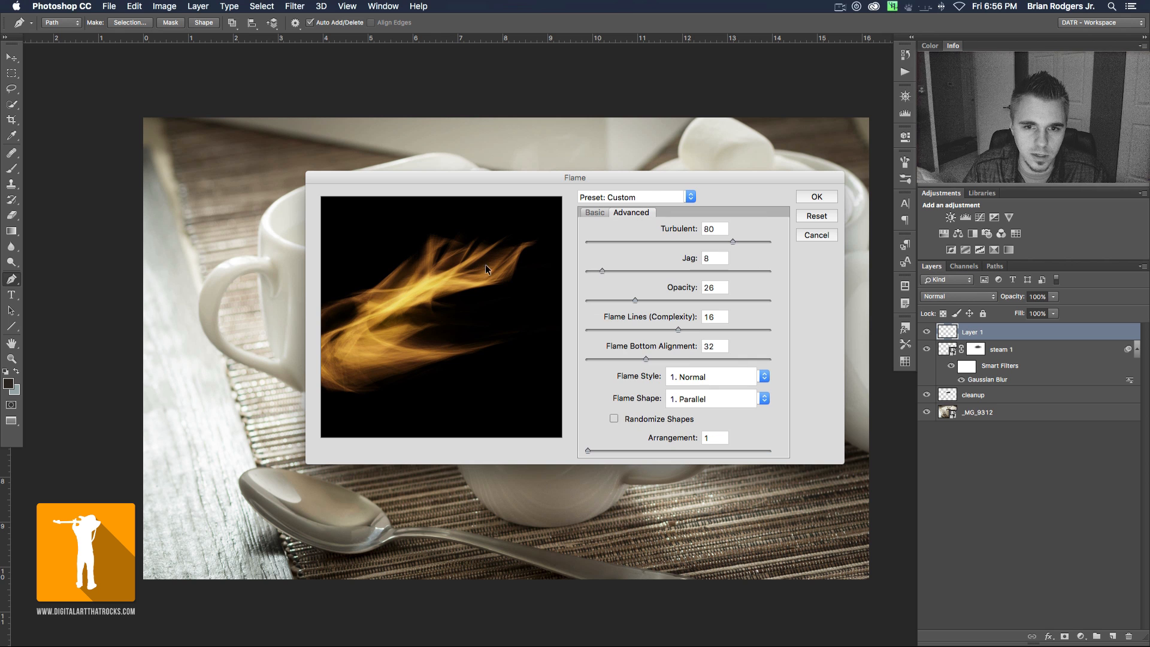
pyautogui.click(815, 197)
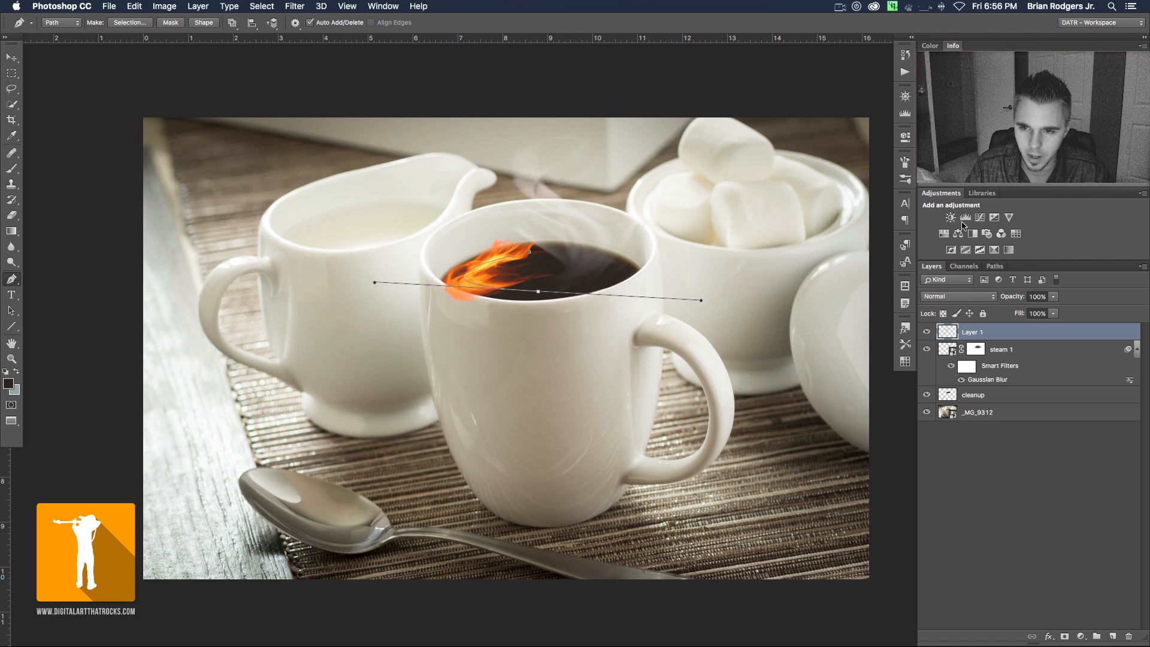
# - Deselect the path and desaturate the flame on the new layer
pyautogui.click(995, 266)
pyautogui.click(989, 345)
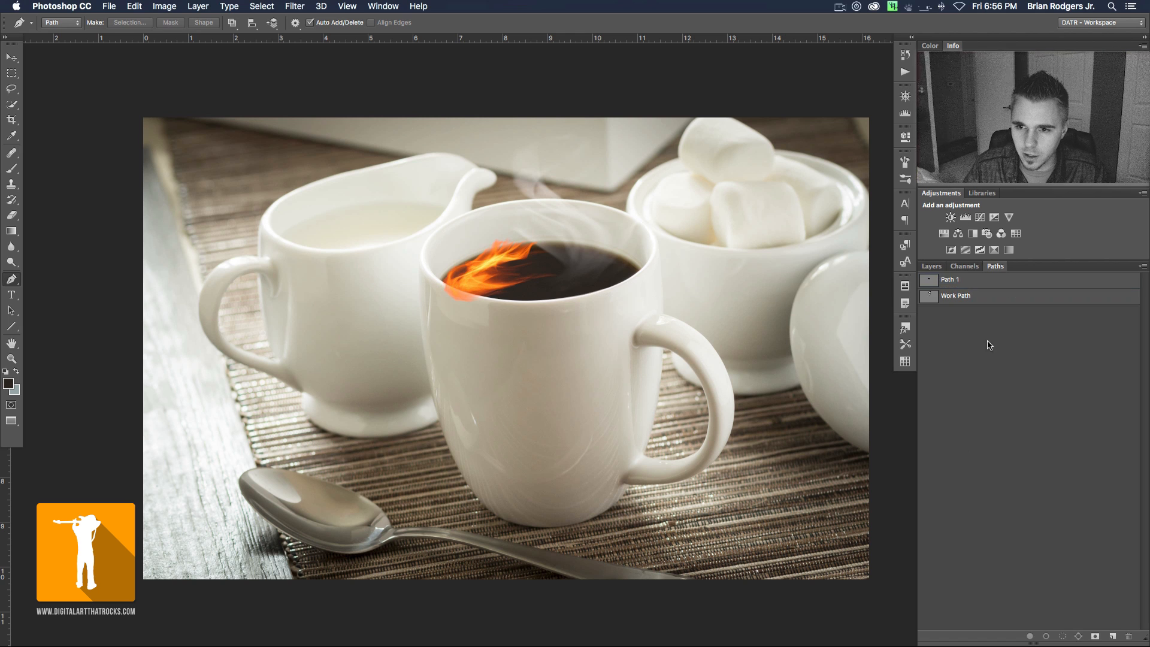
pyautogui.click(932, 266)
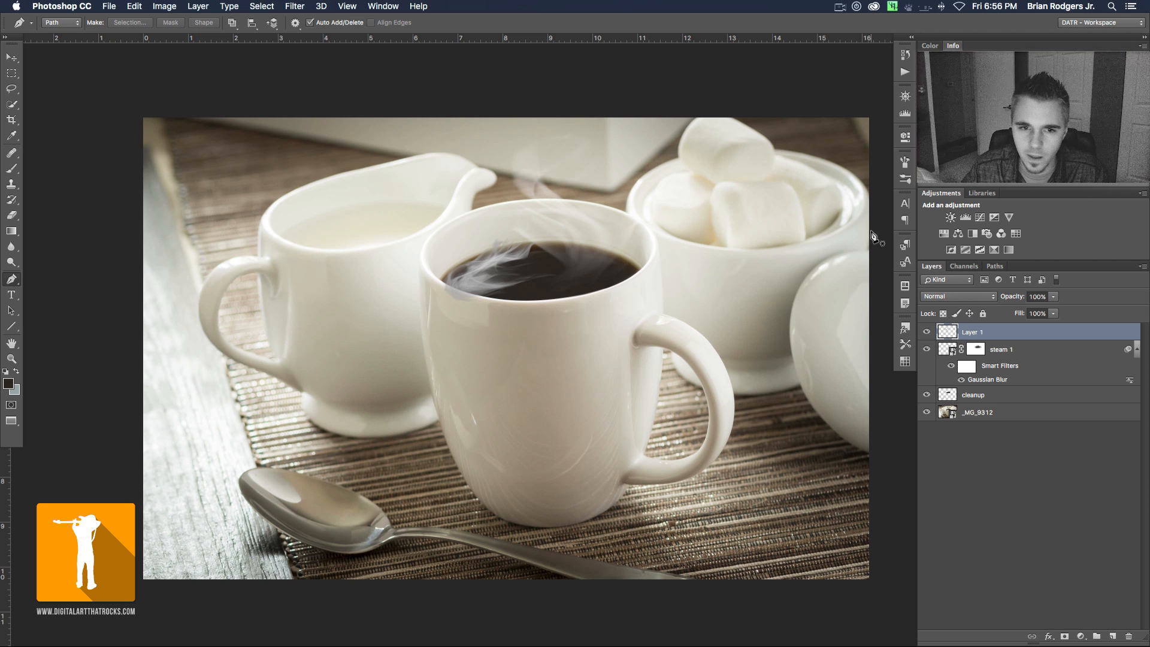
# - Rename the new flame layer as steam 2 and convert it to a smart object
pyautogui.doubleClick(981, 337)
pyautogui.write('st')
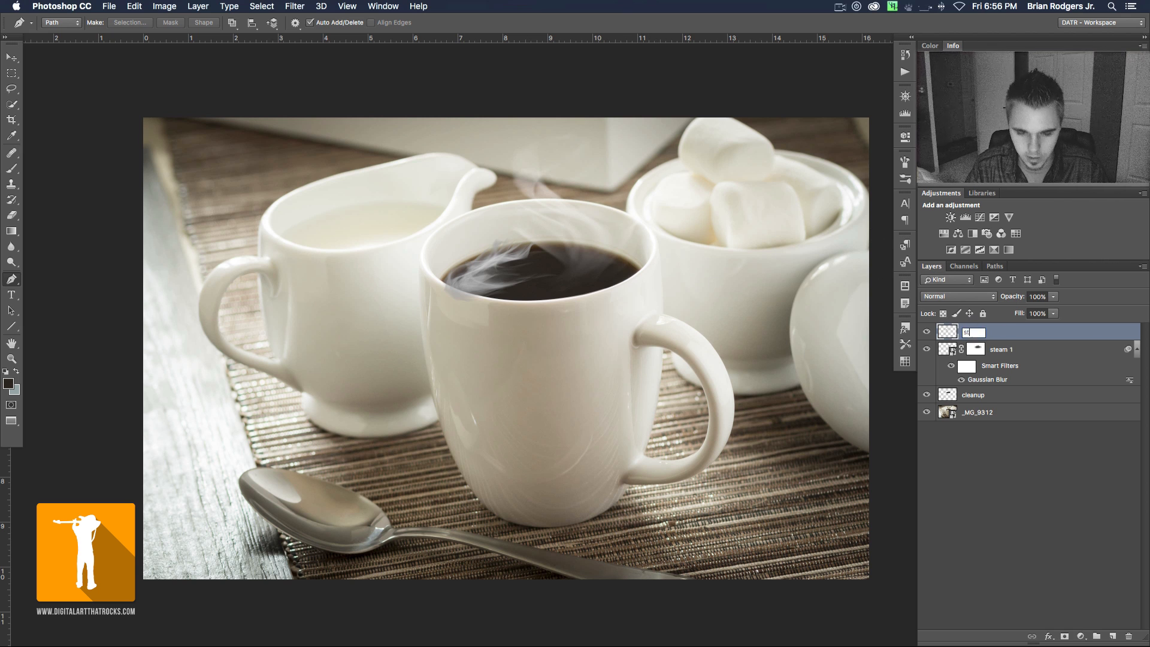
pyautogui.press('BackSpace')
pyautogui.press('BackSpace')
pyautogui.press('BackSpace')
pyautogui.write('am 2')
pyautogui.press('Return')
pyautogui.rightClick(998, 332)
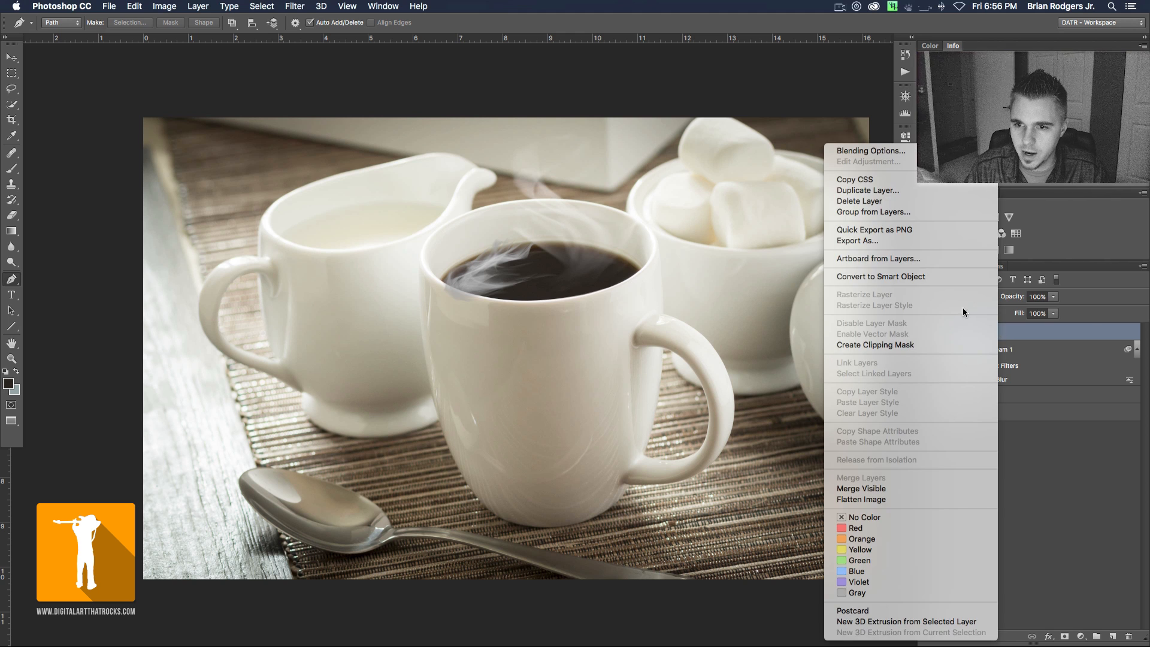
pyautogui.click(906, 277)
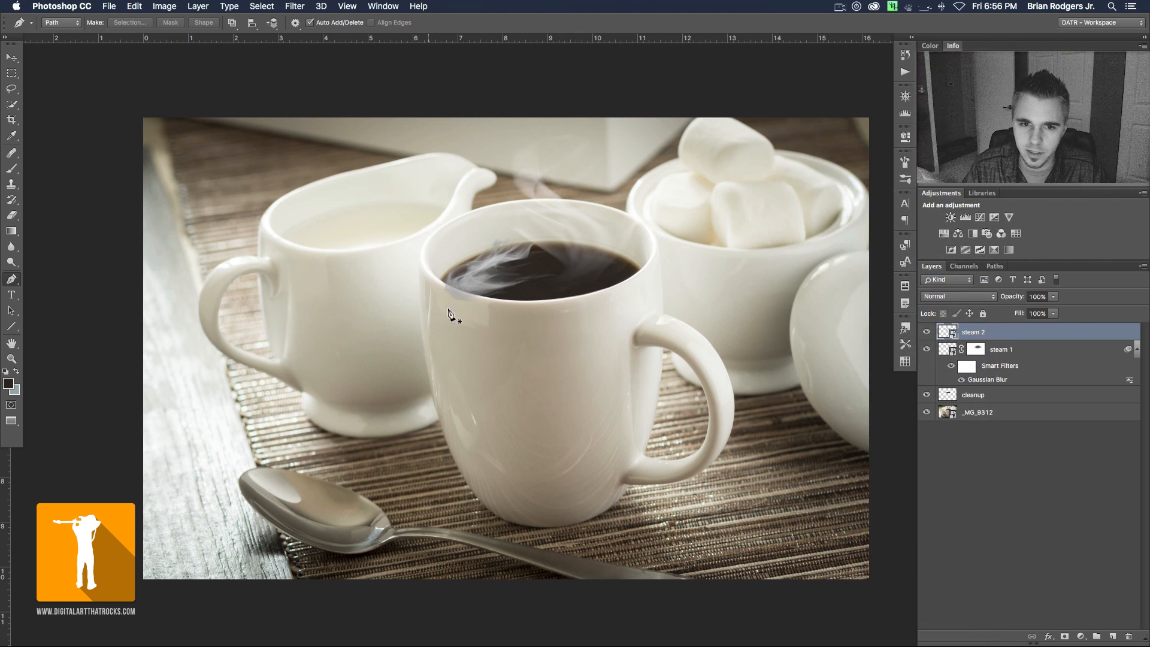
# - Nudge the steam 2 layer inward over the coffee and set its blend mode to Screen
pyautogui.press('v')
pyautogui.moveTo(482, 267); pyautogui.dragTo(501, 263)
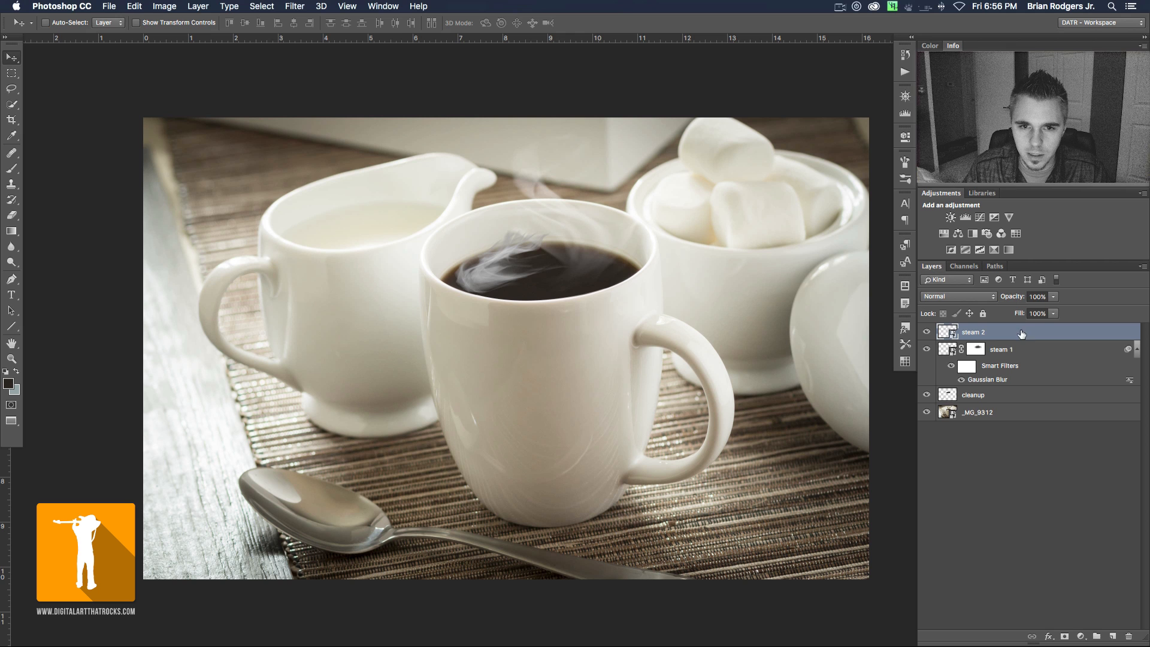
pyautogui.click(961, 297)
pyautogui.click(946, 389)
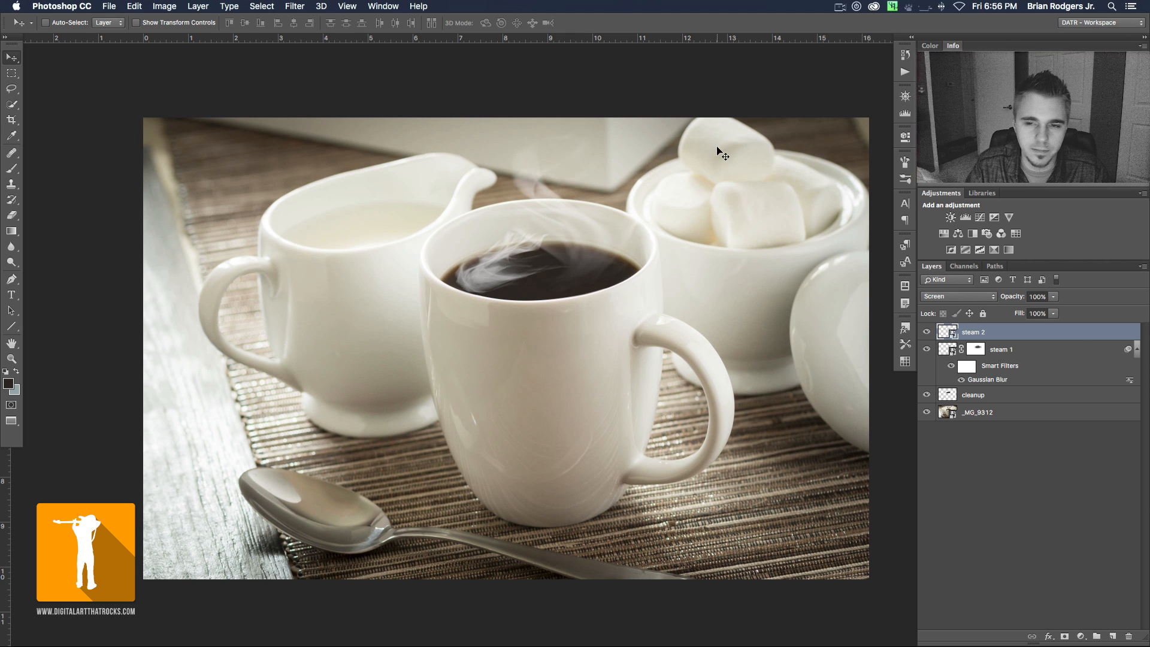
# - Apply a Gaussian Blur smart filter to the steam 2 layer to soften the wisps
pyautogui.click(294, 6)
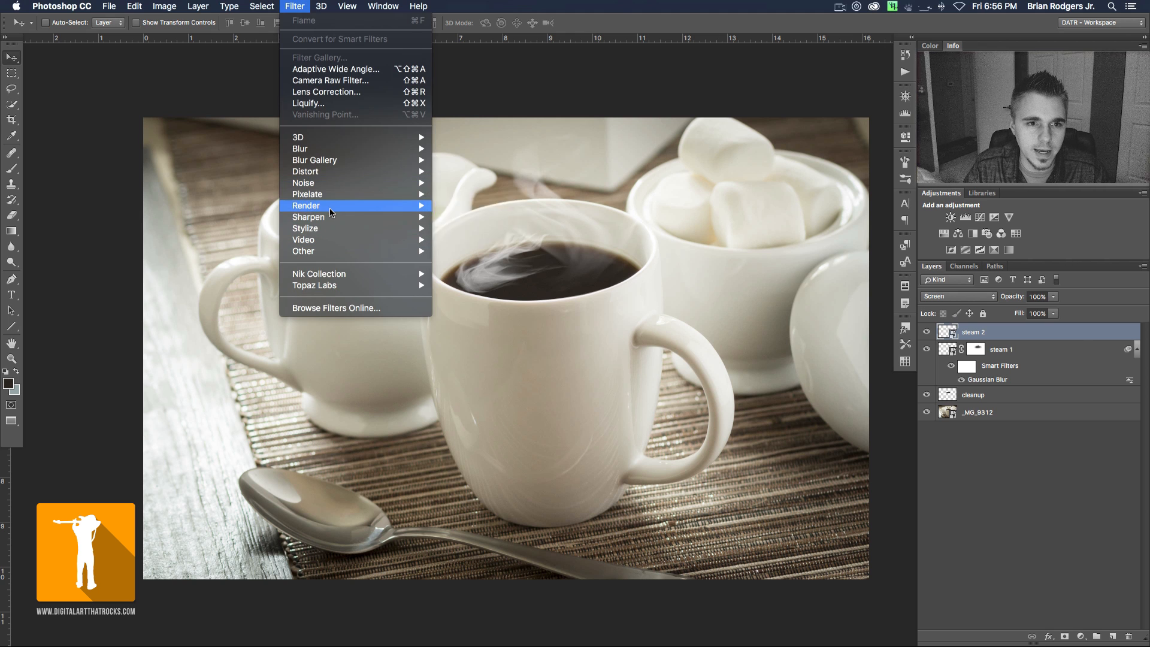
pyautogui.moveTo(330, 207)
pyautogui.moveTo(329, 148)
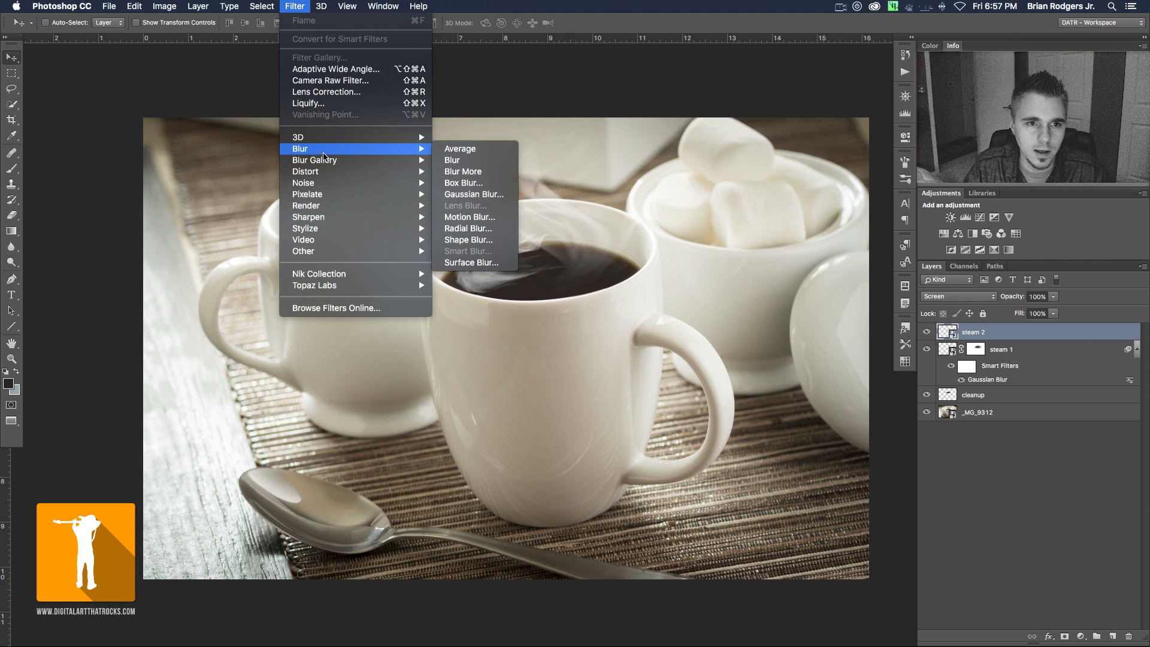
pyautogui.click(473, 194)
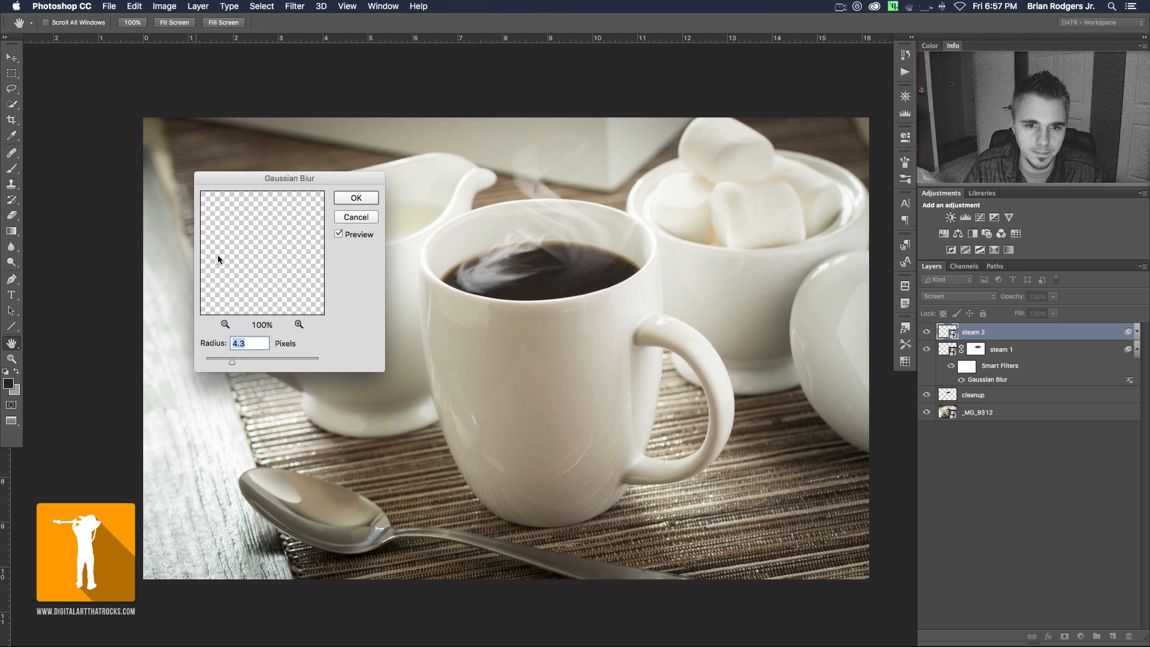
pyautogui.moveTo(239, 360); pyautogui.dragTo(260, 368)
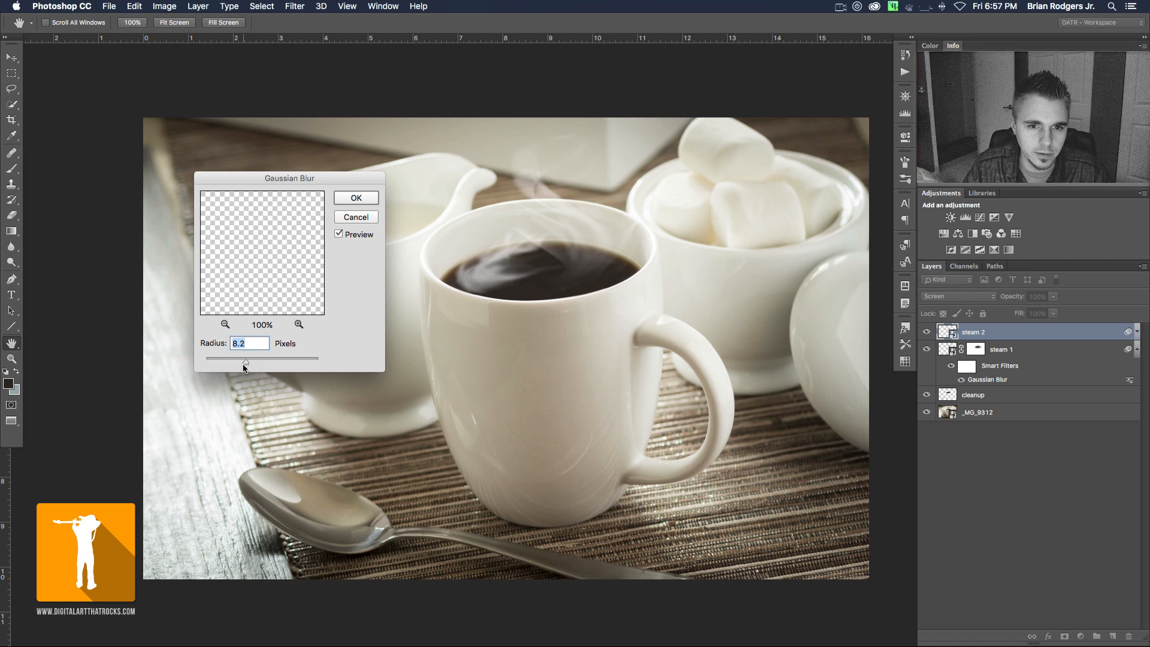
pyautogui.moveTo(235, 364); pyautogui.dragTo(233, 363)
pyautogui.click(355, 200)
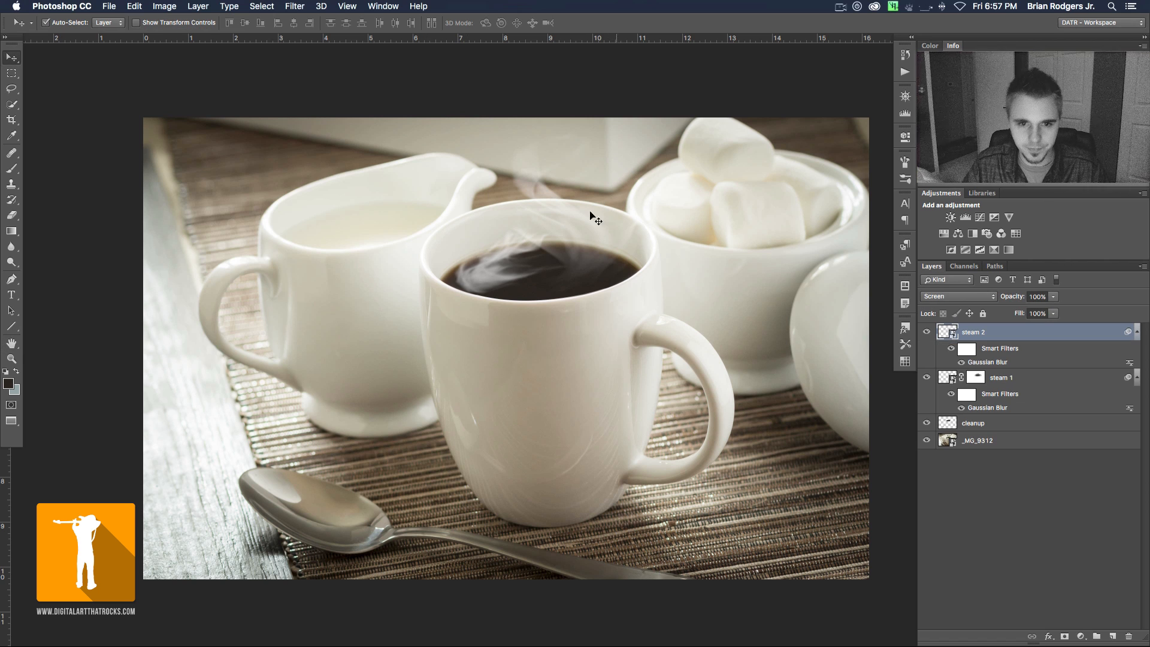
# - Free-transform the steam 2 layer, rotating it to about -83° and stretching its height to about 249% over the mug's left side
pyautogui.press('super+t')
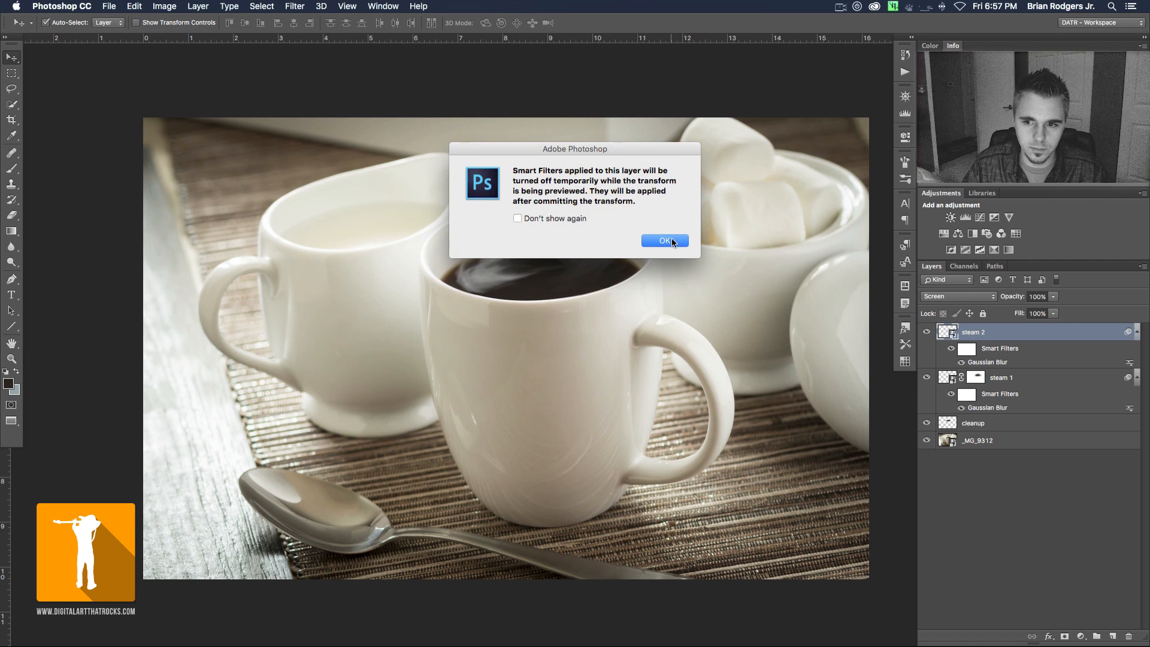
pyautogui.click(664, 240)
pyautogui.moveTo(611, 218); pyautogui.dragTo(526, 179)
pyautogui.moveTo(516, 291); pyautogui.dragTo(512, 261)
pyautogui.moveTo(594, 225); pyautogui.dragTo(605, 266)
pyautogui.moveTo(518, 256); pyautogui.dragTo(520, 281)
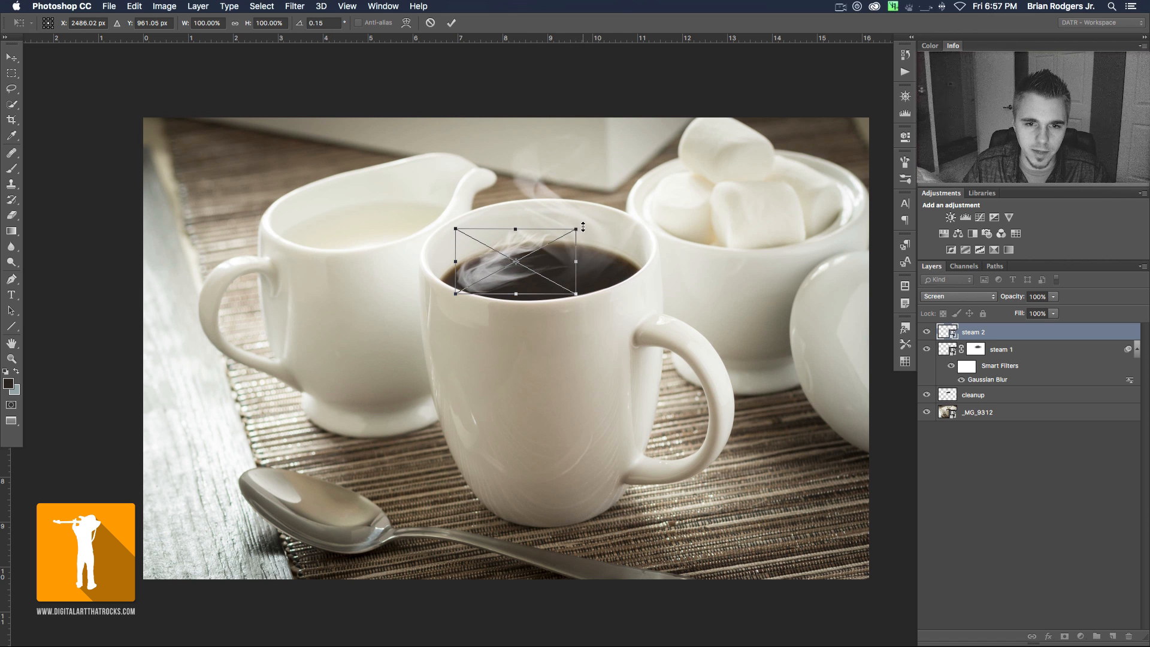
pyautogui.moveTo(608, 215); pyautogui.dragTo(473, 207)
pyautogui.moveTo(548, 266)
pyautogui.mouseDown()
pyautogui.moveTo(603, 262)
pyautogui.moveTo(512, 260)
pyautogui.moveTo(533, 253)
pyautogui.moveTo(537, 264)
pyautogui.mouseUp()
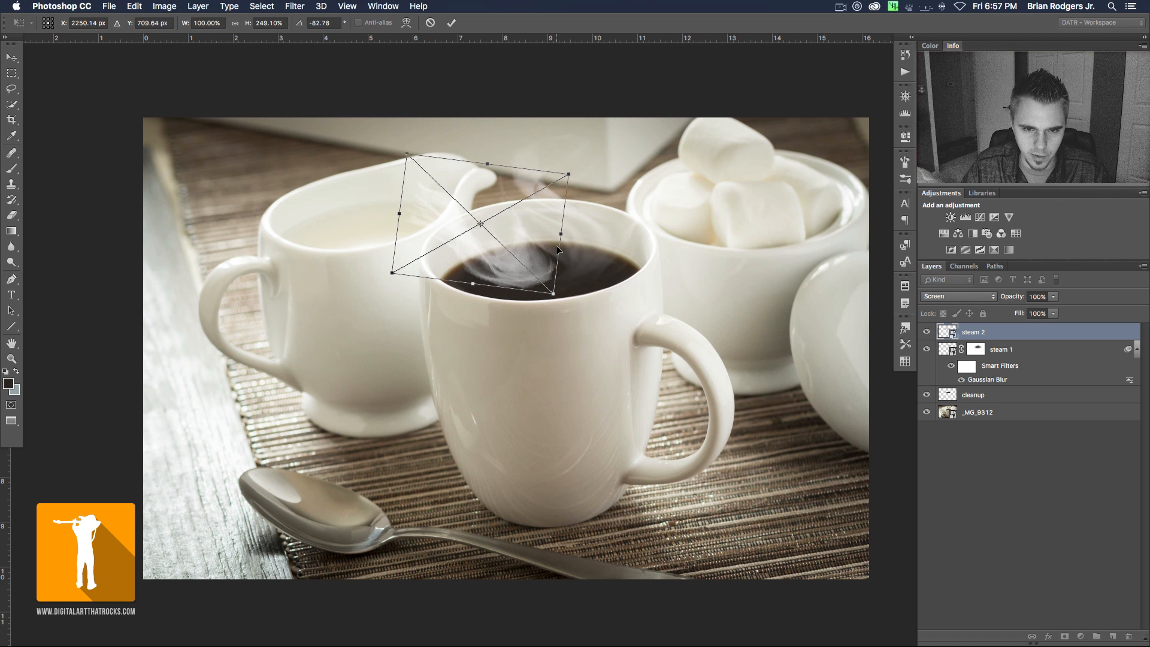
# - Scale the steam 2 layer to about 96% width and 240% height, apply the transform, and move it slightly down and right over the coffee
pyautogui.moveTo(567, 173); pyautogui.dragTo(531, 194)
pyautogui.moveTo(500, 259); pyautogui.dragTo(528, 259)
pyautogui.moveTo(560, 199); pyautogui.dragTo(575, 191)
pyautogui.moveTo(536, 270)
pyautogui.mouseDown()
pyautogui.moveTo(534, 259)
pyautogui.moveTo(522, 268)
pyautogui.mouseUp()
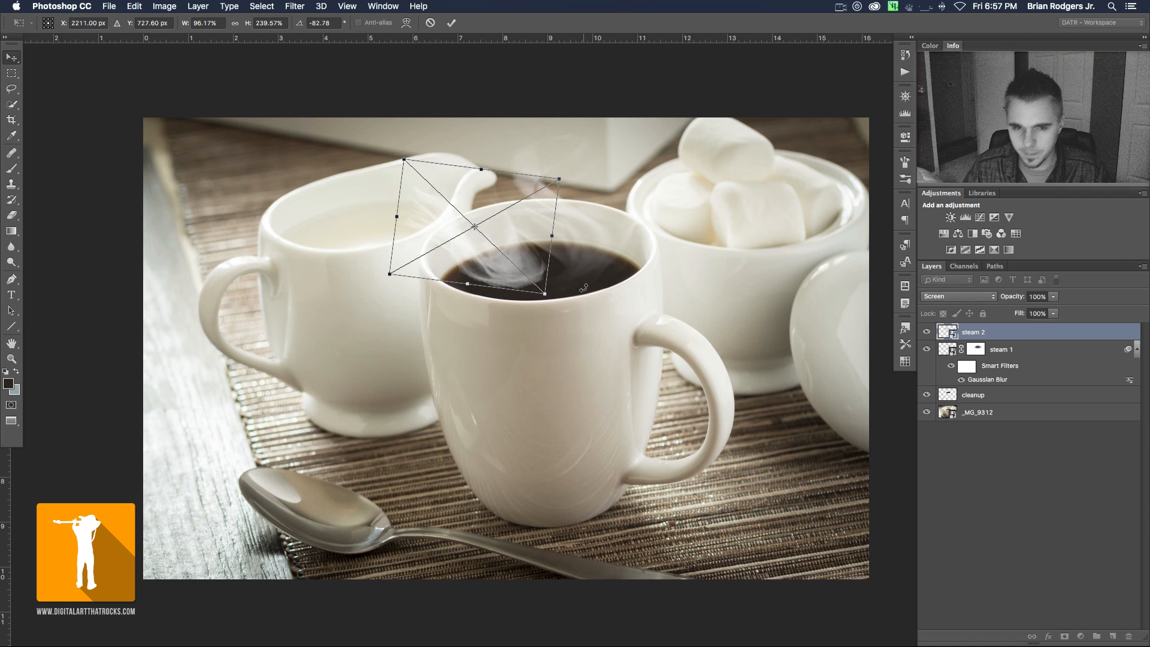
pyautogui.press('Return')
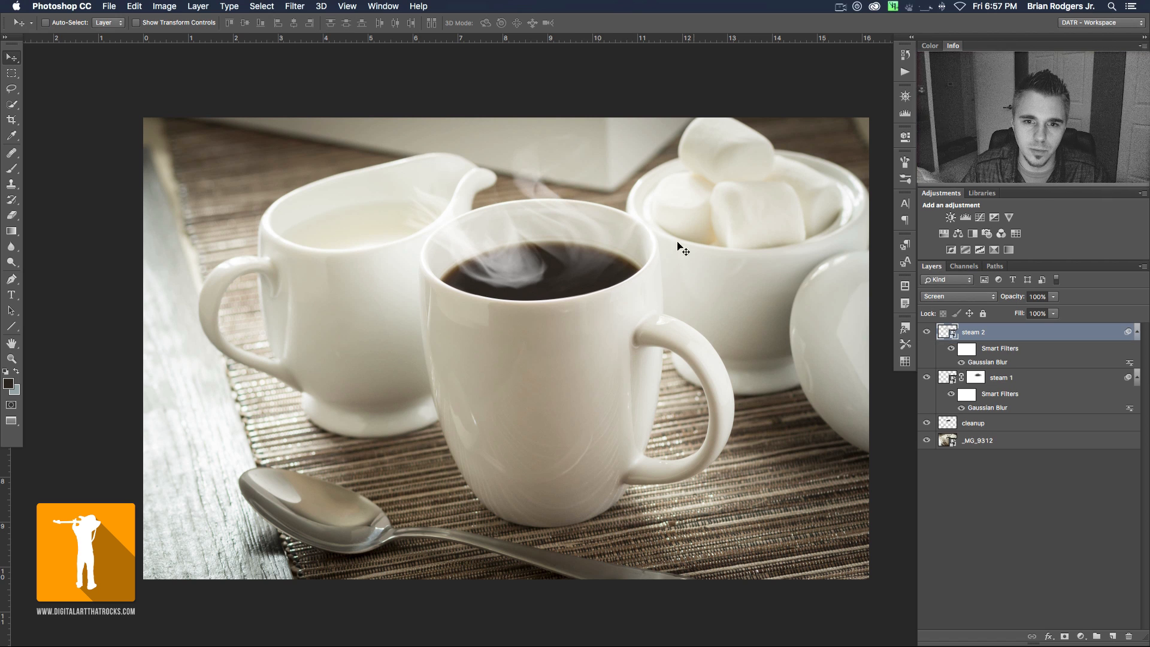
pyautogui.moveTo(520, 259); pyautogui.dragTo(535, 280)
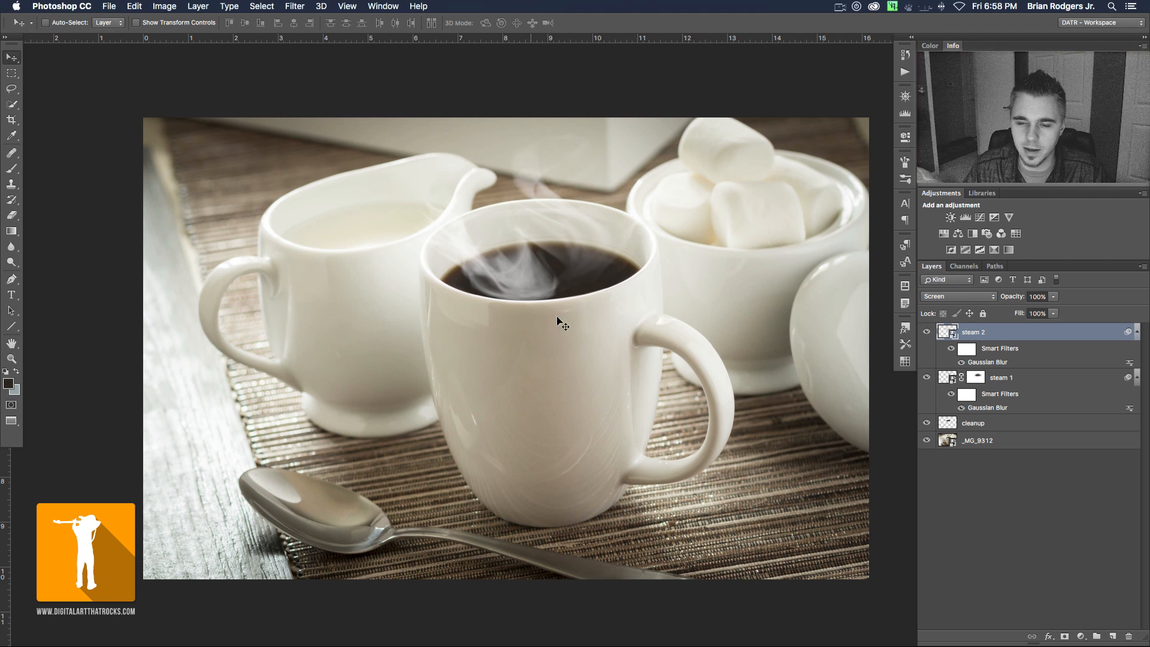
# - Add a layer mask to steam 2 and paint black along the mug's front rim with a 700 px brush at 5% flow
pyautogui.press('super+m')
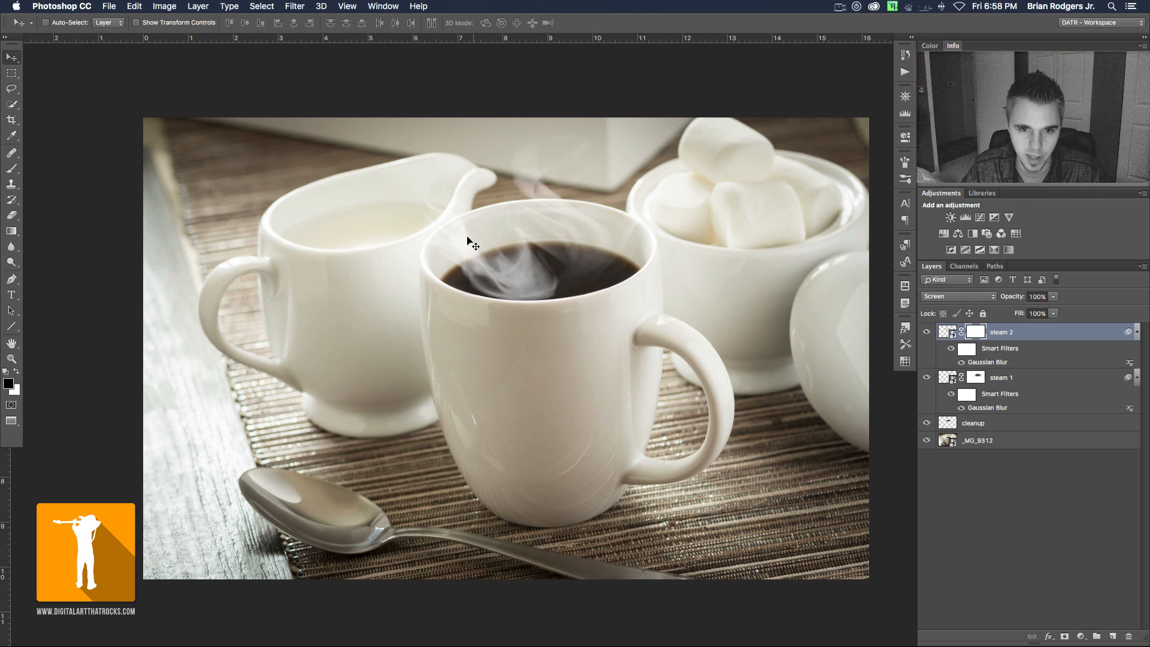
pyautogui.press('b')
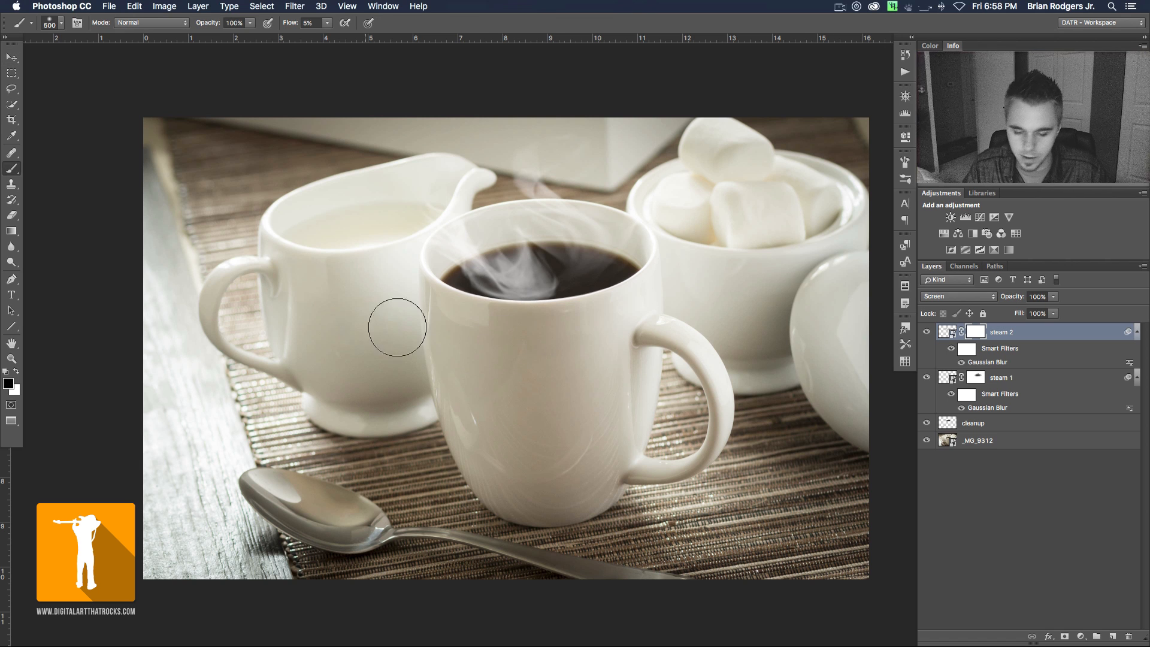
pyautogui.press(']')
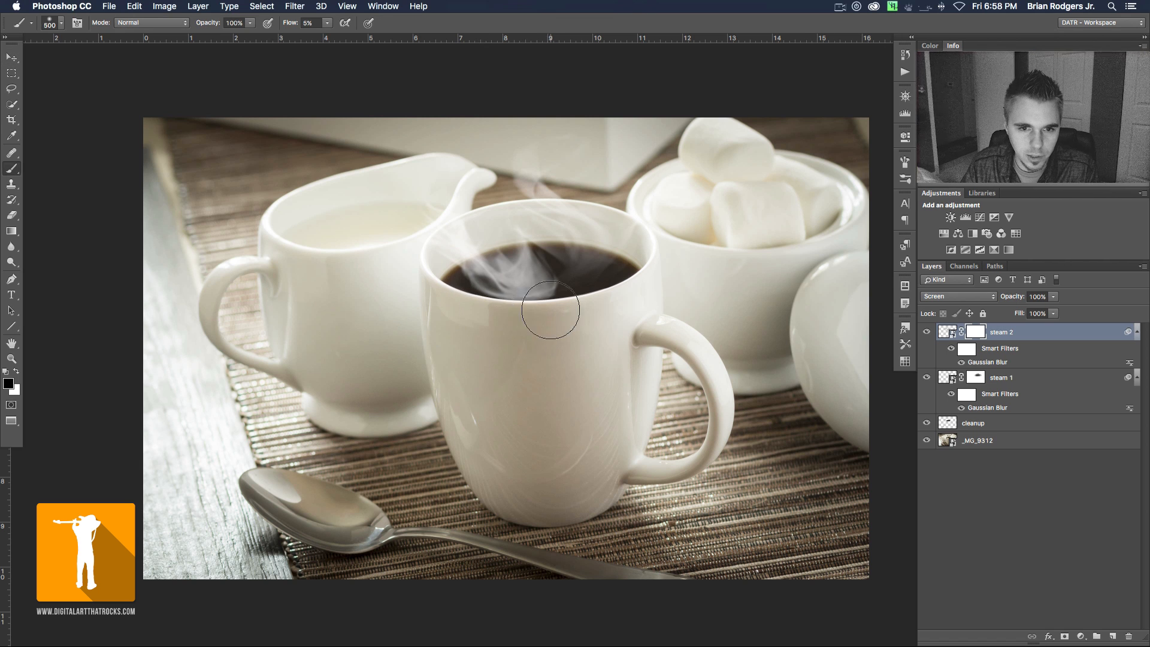
pyautogui.press(']')
pyautogui.press(']')
pyautogui.press(']')
pyautogui.press(']')
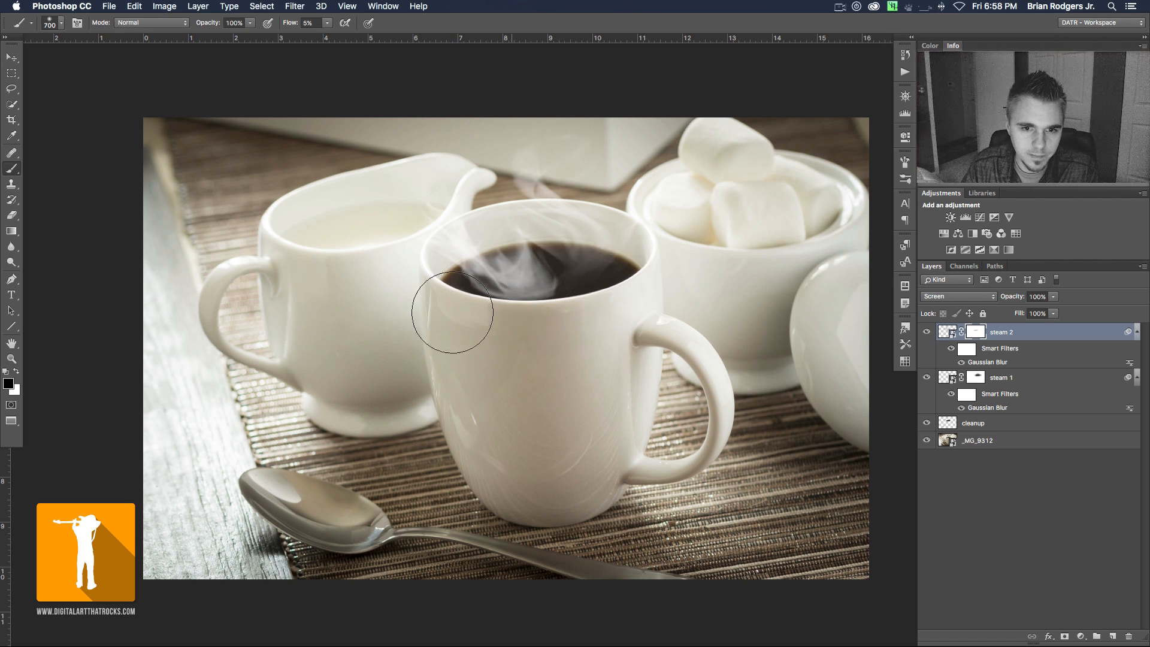
pyautogui.moveTo(611, 285); pyautogui.dragTo(412, 320)
# - Mask the steam 2 wisps around the coffee's left side with smaller black brushes, between about 80 and 250 px
pyautogui.press('[')
pyautogui.press('[')
pyautogui.press('[')
pyautogui.press('[')
pyautogui.press('[')
pyautogui.press('[')
pyautogui.press('[')
pyautogui.press('[')
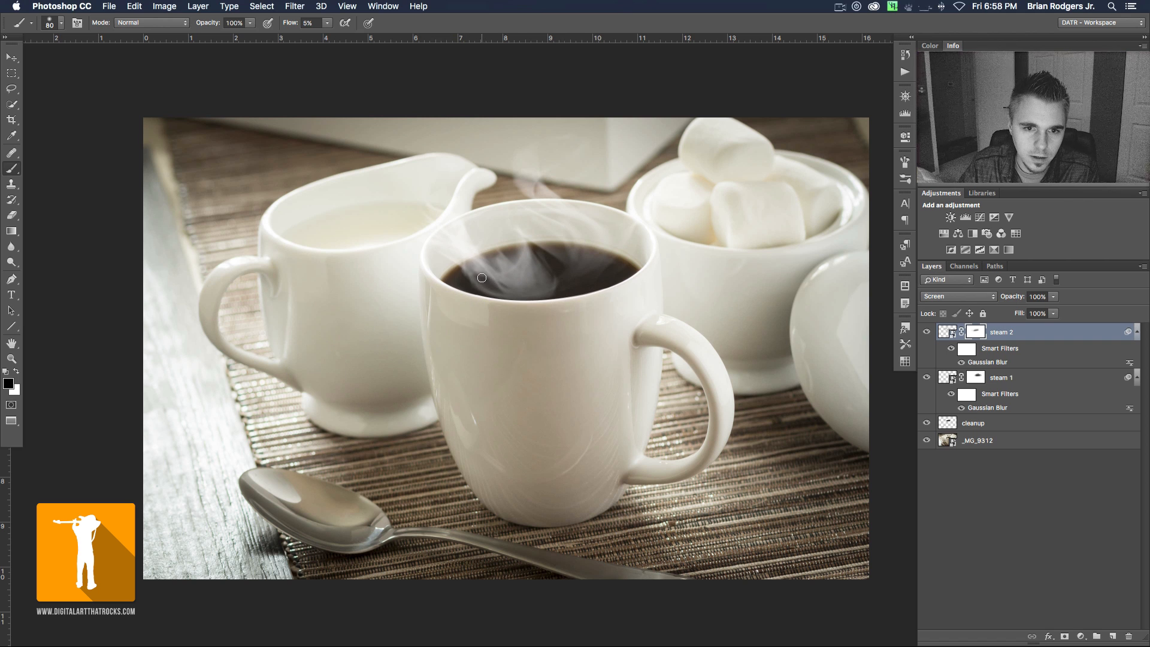
pyautogui.press(']')
pyautogui.press(']')
pyautogui.press(']')
pyautogui.press(']')
pyautogui.press(']')
pyautogui.press(']')
pyautogui.press(']')
pyautogui.press('[')
pyautogui.press('[')
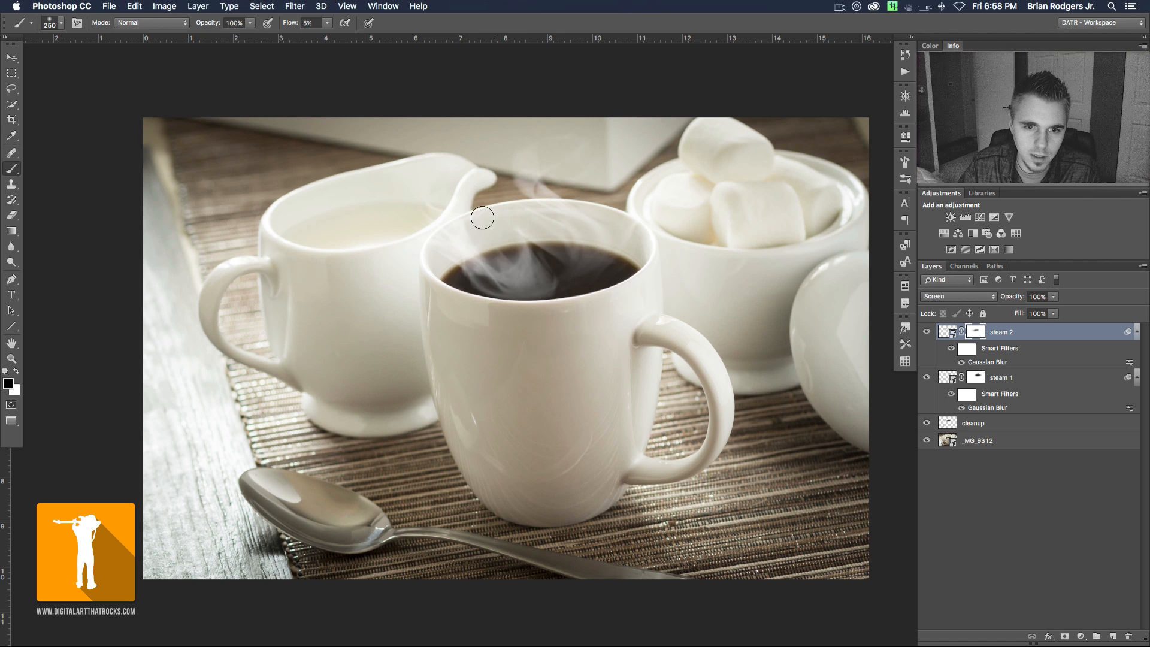
# - Fade the lower steam 2 wisps at the coffee's center on the mask, with brush sizes from 175 to 700 px
pyautogui.press(']')
pyautogui.press(']')
pyautogui.press(']')
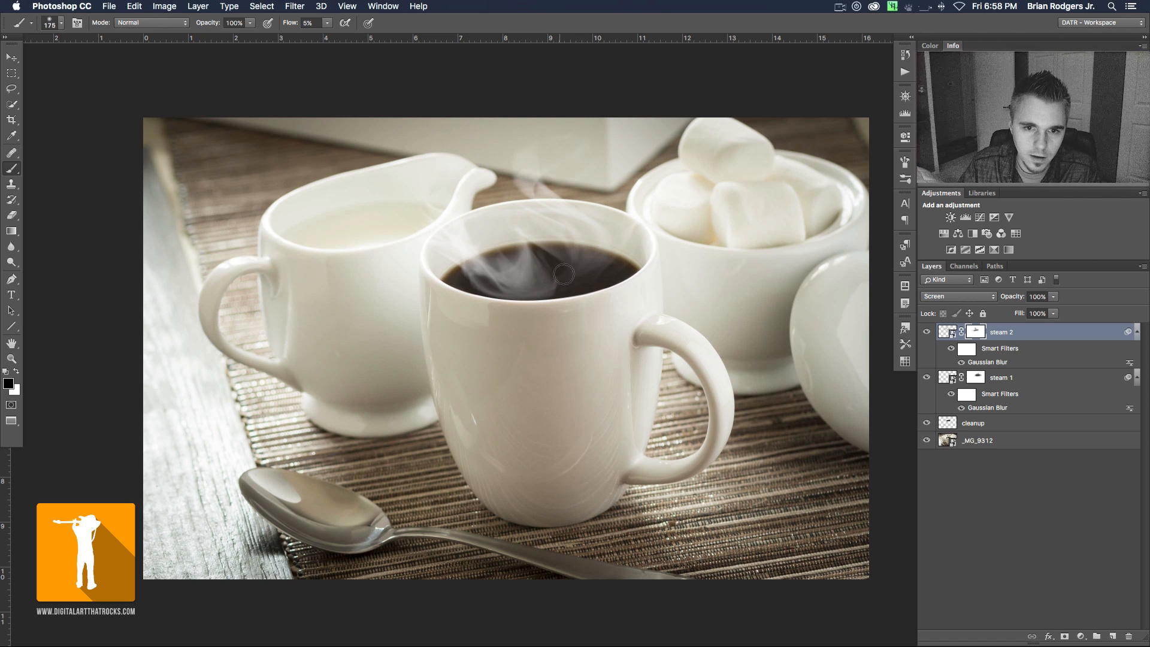
pyautogui.press(']')
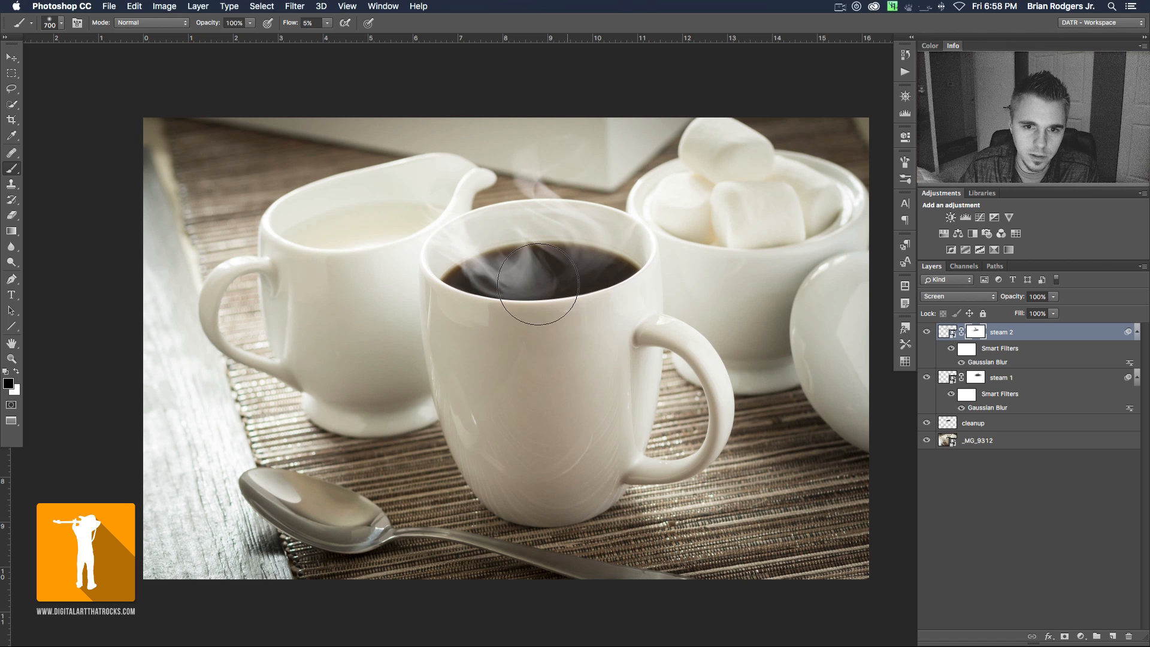
pyautogui.press('[')
pyautogui.press('[')
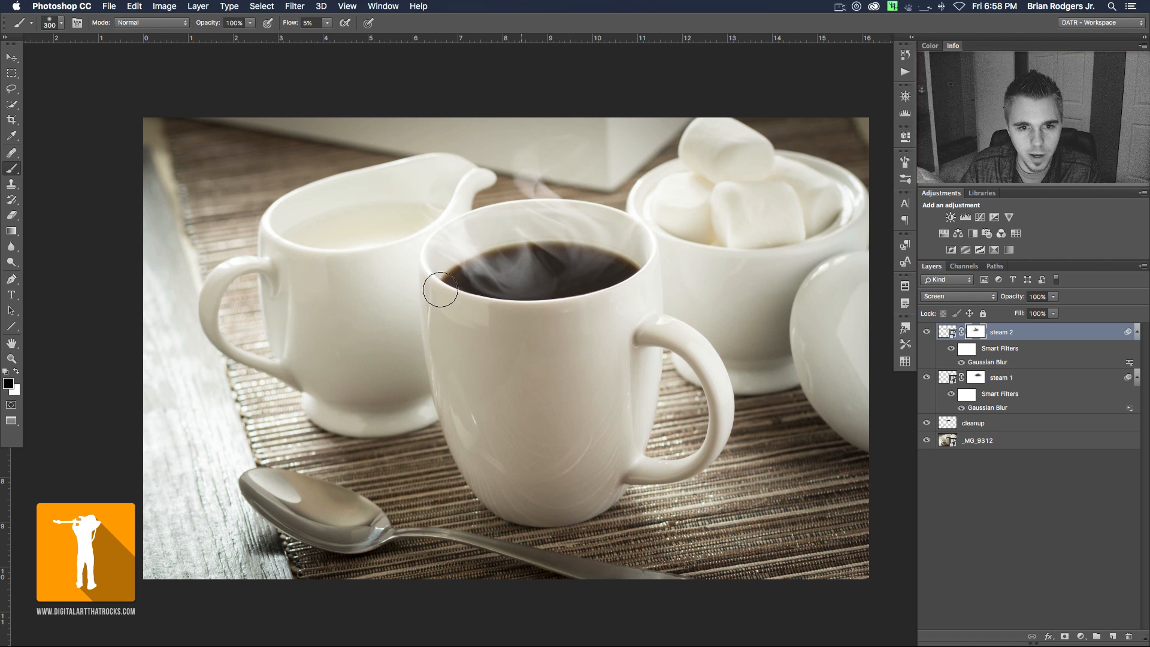
# - Soften the remaining steam 2 wisps across the coffee surface on the mask, varying the black brush between 250 and 700 px
pyautogui.press(']')
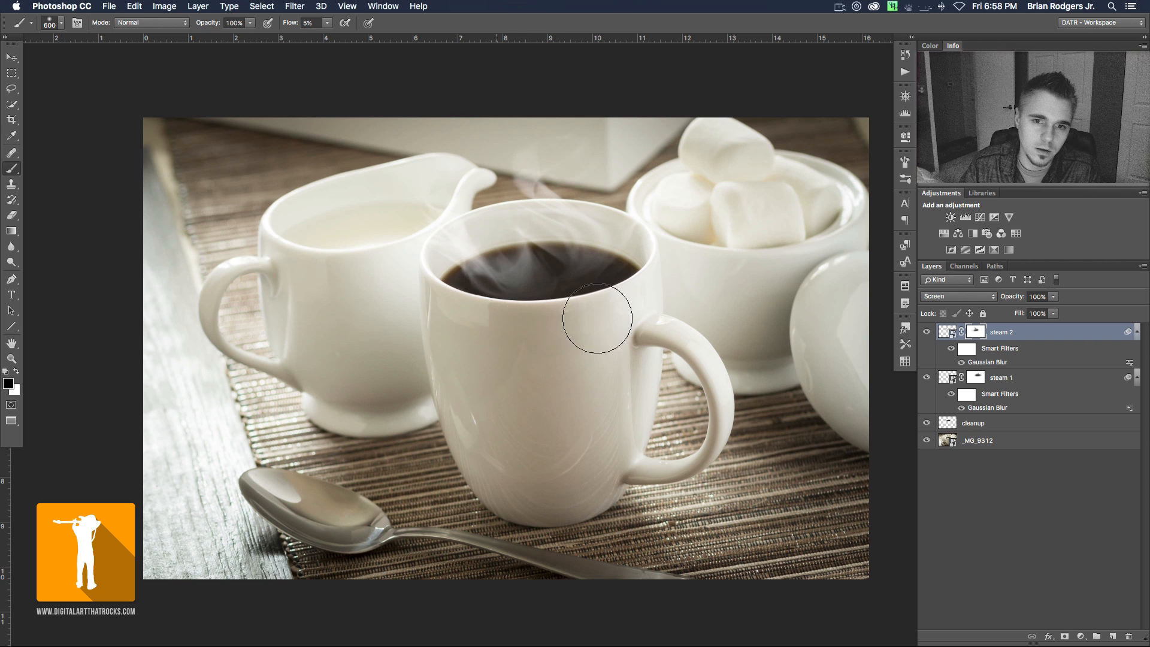
pyautogui.press(']')
pyautogui.press(']')
pyautogui.press(']')
pyautogui.press(']')
pyautogui.press('[')
pyautogui.press('[')
pyautogui.press('[')
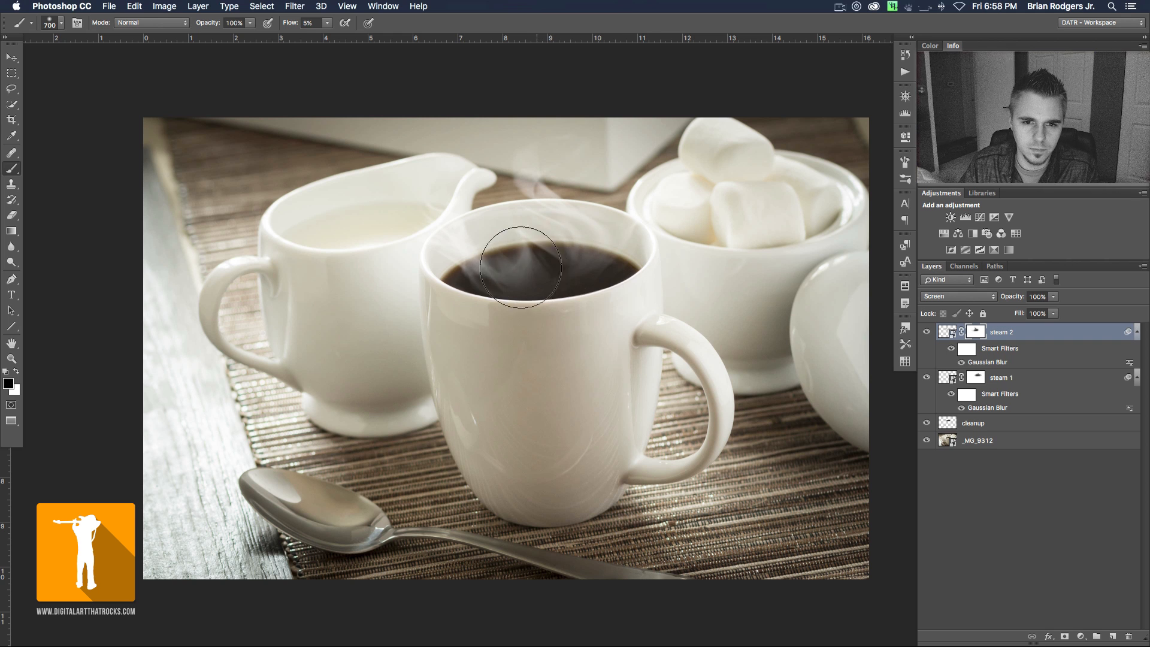
pyautogui.press(']')
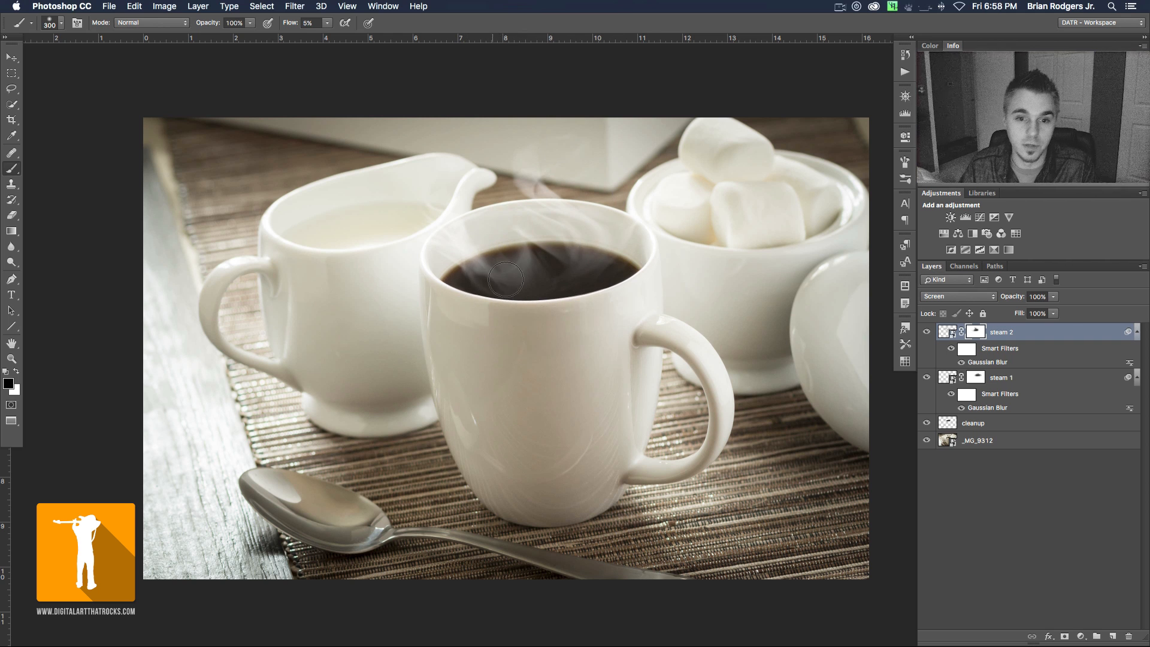
pyautogui.press('[')
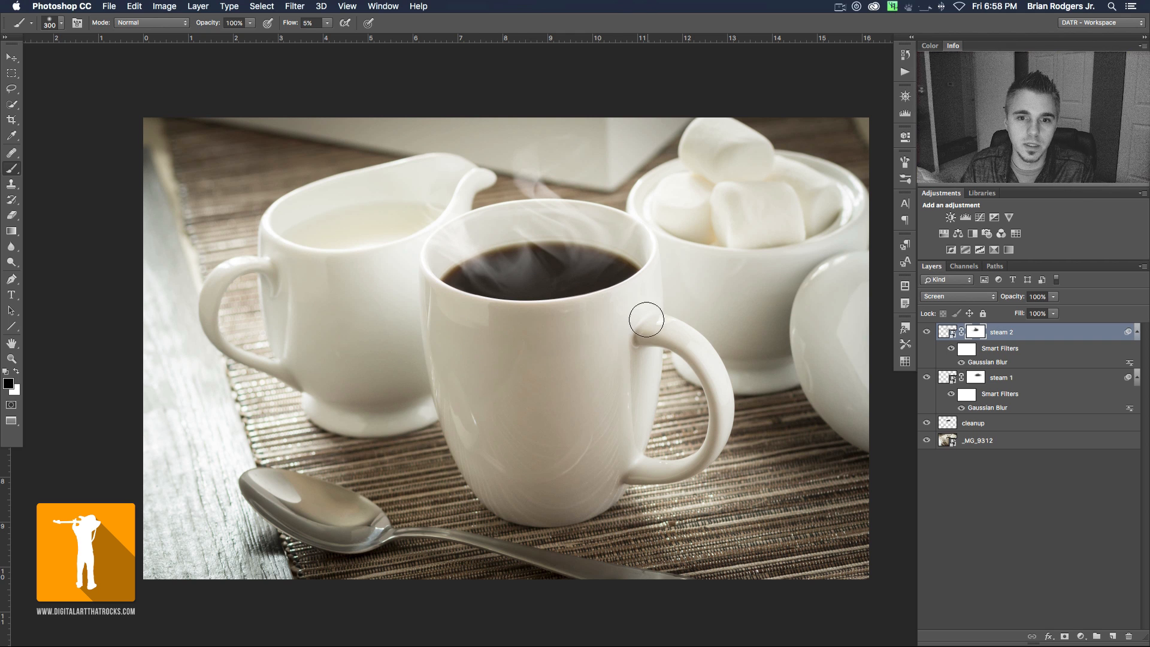
pyautogui.press('[')
pyautogui.press('[')
pyautogui.press('[')
pyautogui.press('[')
pyautogui.press('[')
pyautogui.press('[')
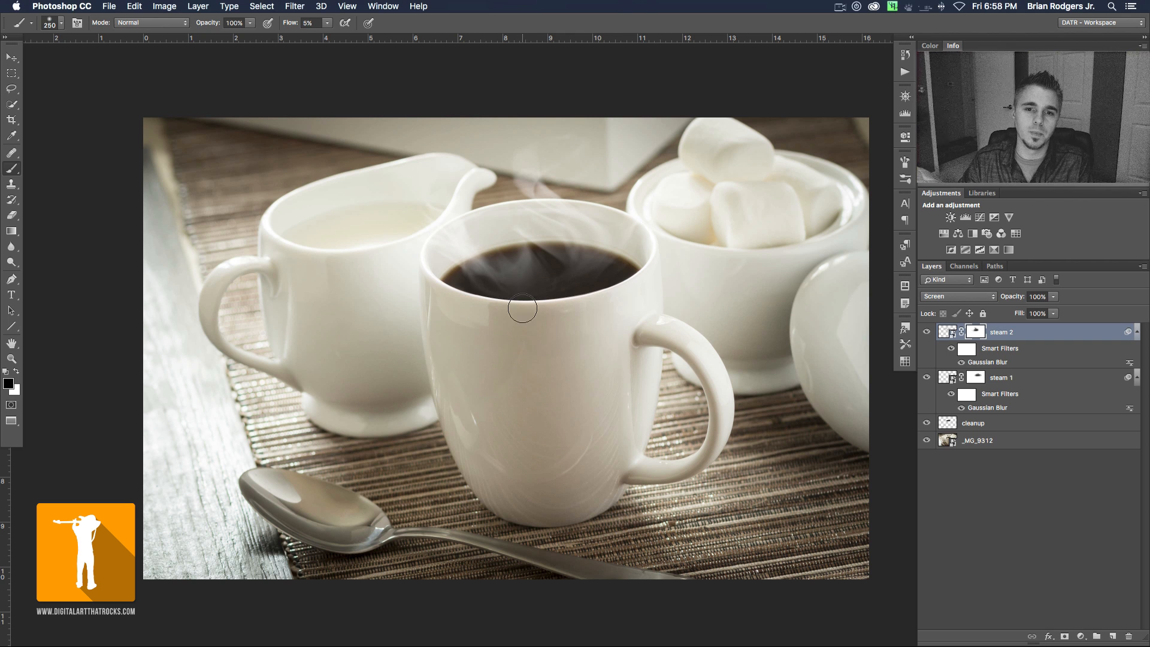
# - Reposition the masked steam 2 layer slightly over the coffee and fine-tune it with small nudges to the left
pyautogui.press('v')
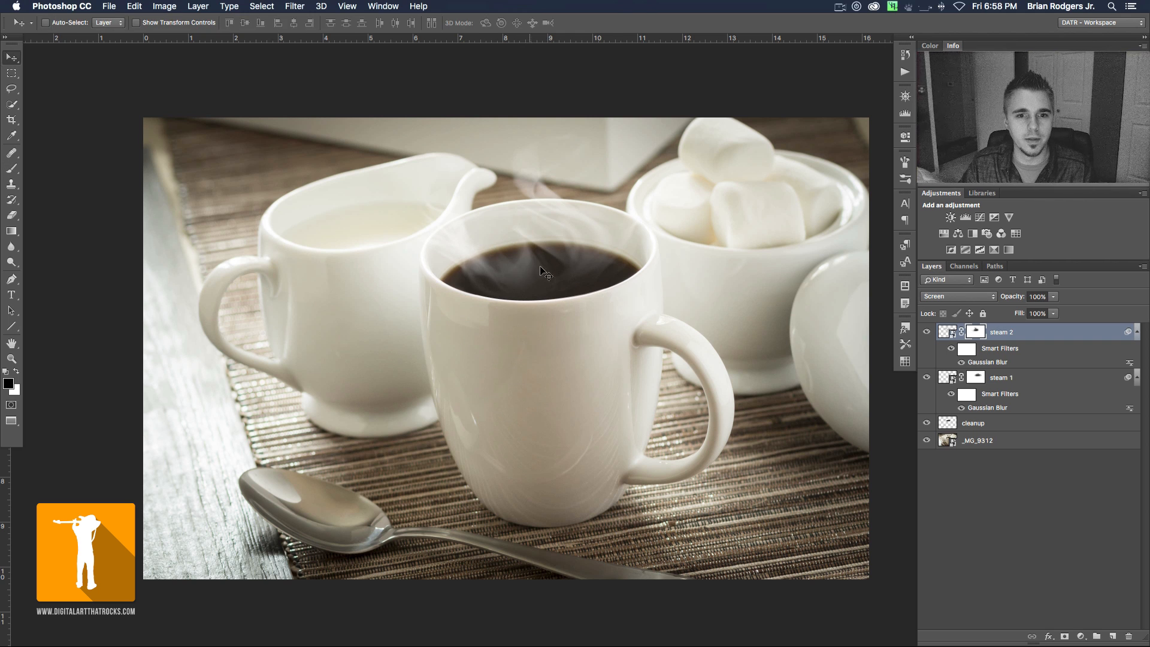
pyautogui.moveTo(558, 279); pyautogui.dragTo(530, 273)
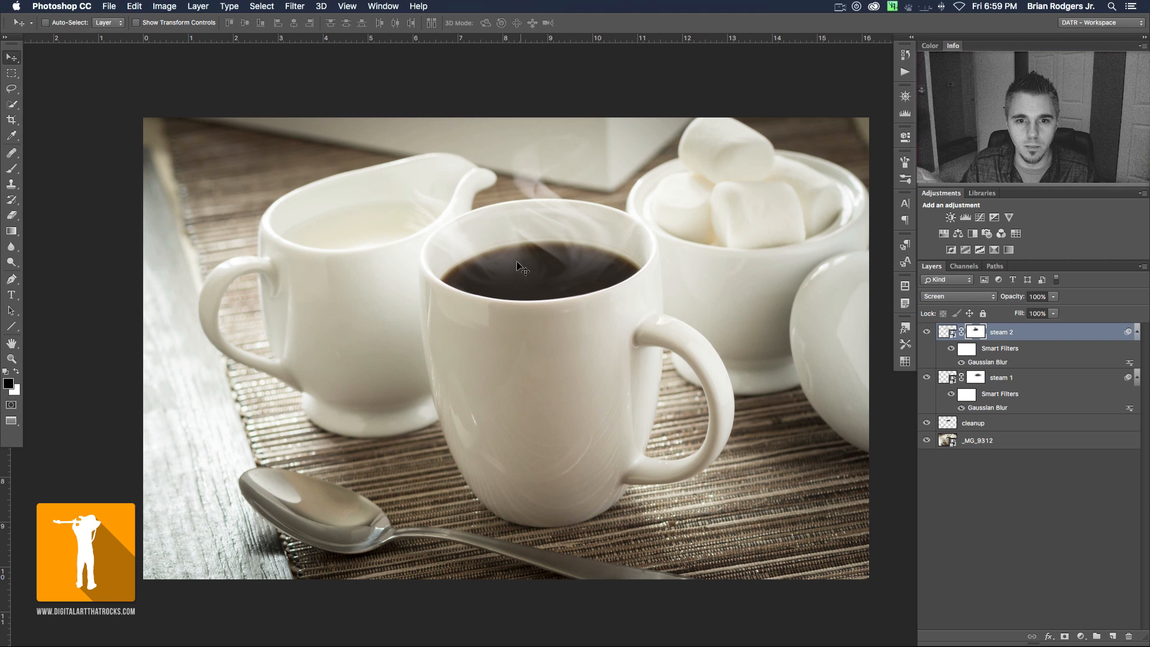
pyautogui.moveTo(522, 268); pyautogui.dragTo(526, 273)
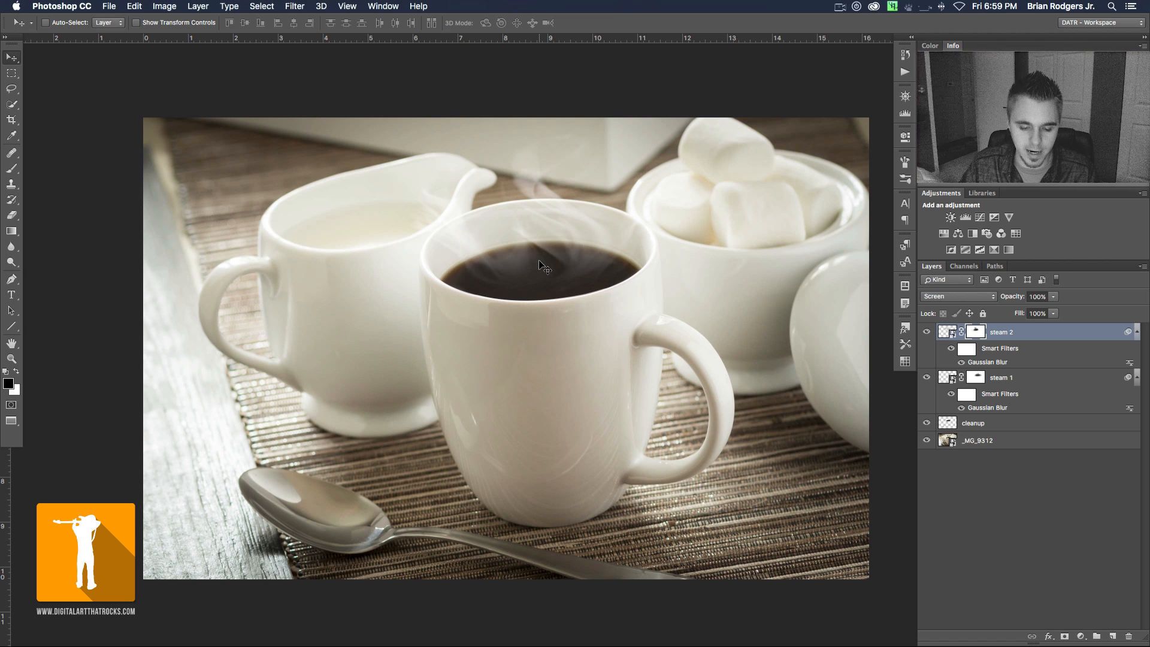
pyautogui.press('Left')
pyautogui.press('Left')
pyautogui.press('Left')
pyautogui.press('Left')
pyautogui.press('Left')
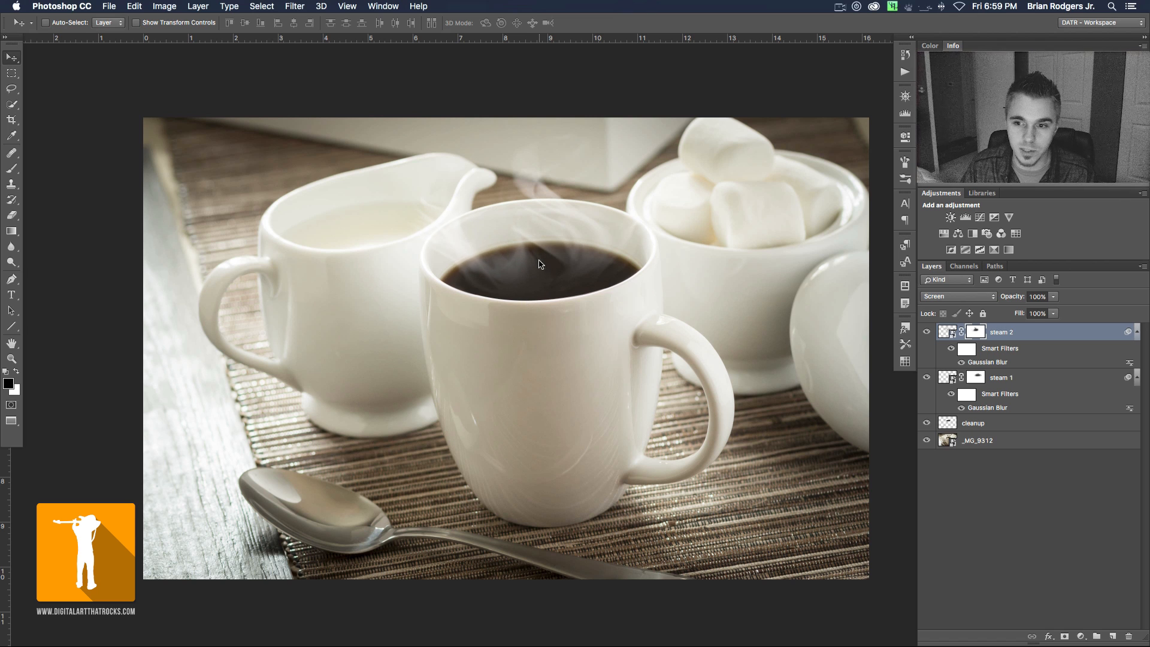